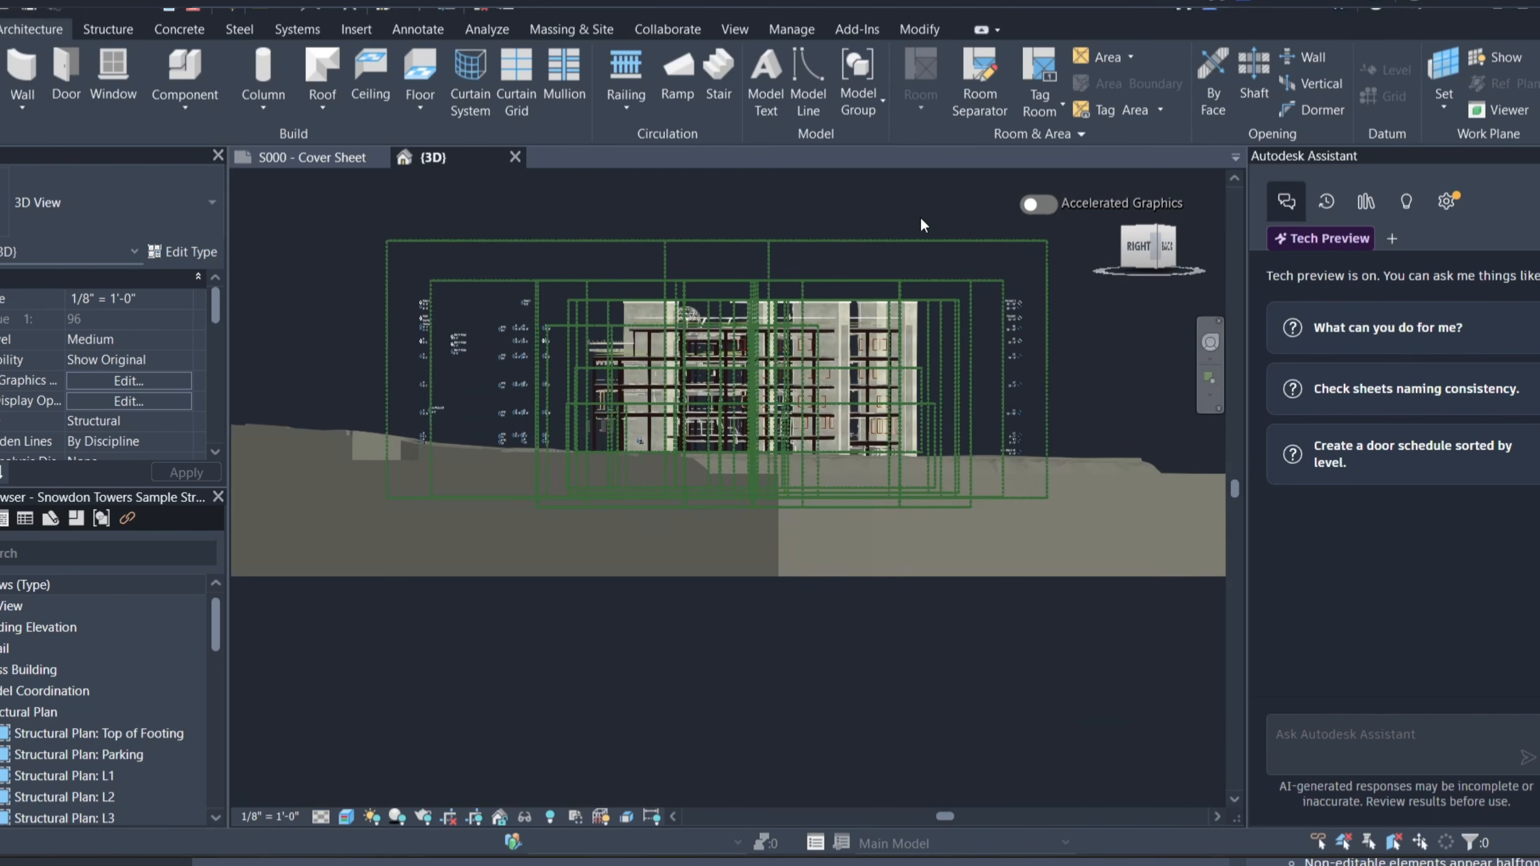
Step: View the building model from an elevated corner in the 3D view and turn on Accelerated Graphics
mouse_move(921, 216)
shift+middle_down()
mouse_move(885, 311)
mouse_move(857, 253)
mouse_move(1103, 386)
shift+middle_up()
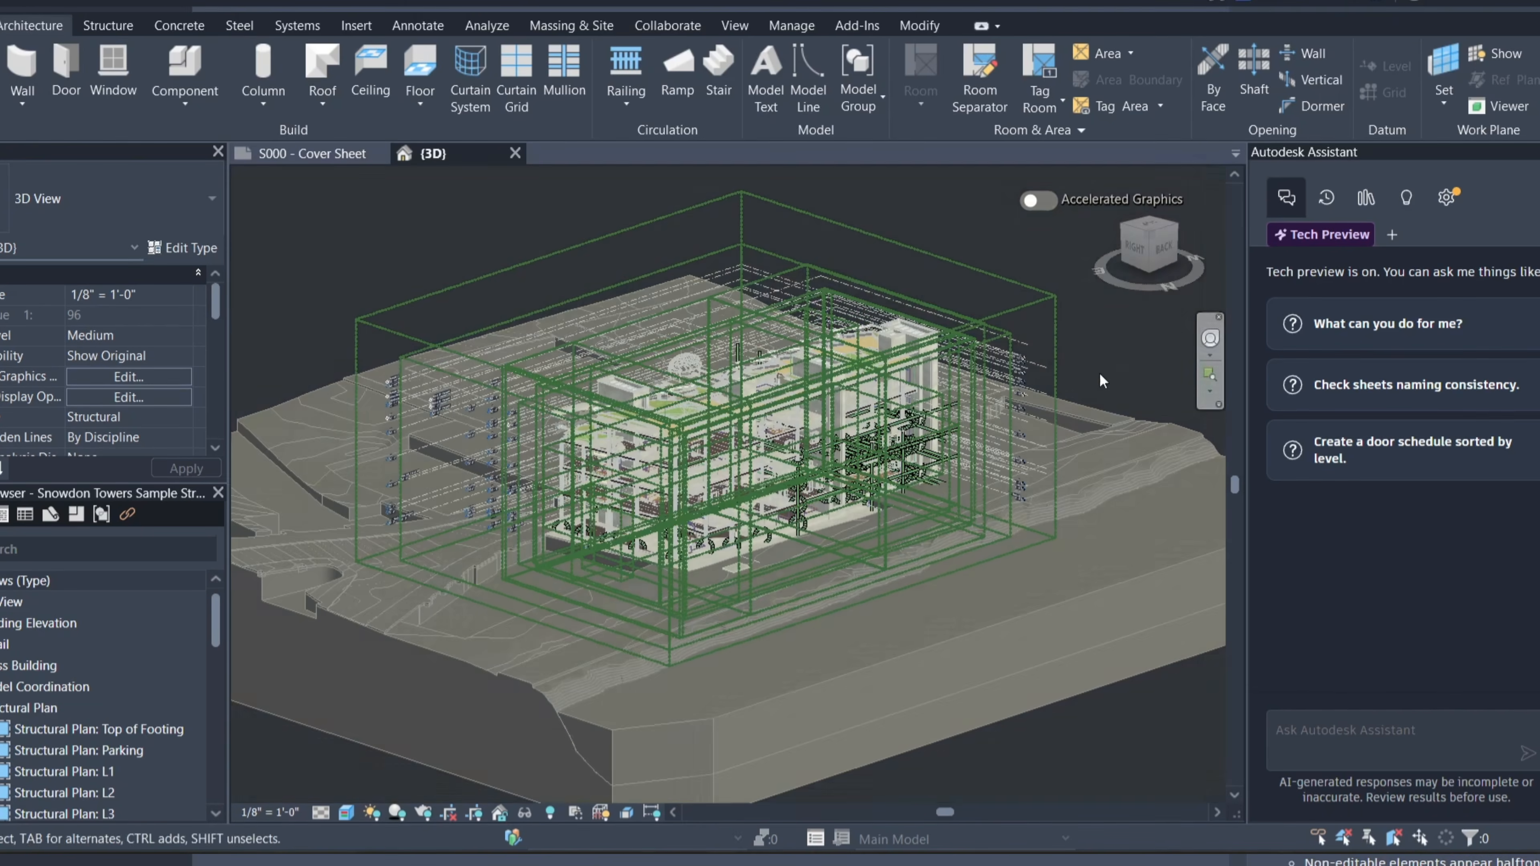
scroll(643, 454, up, 2)
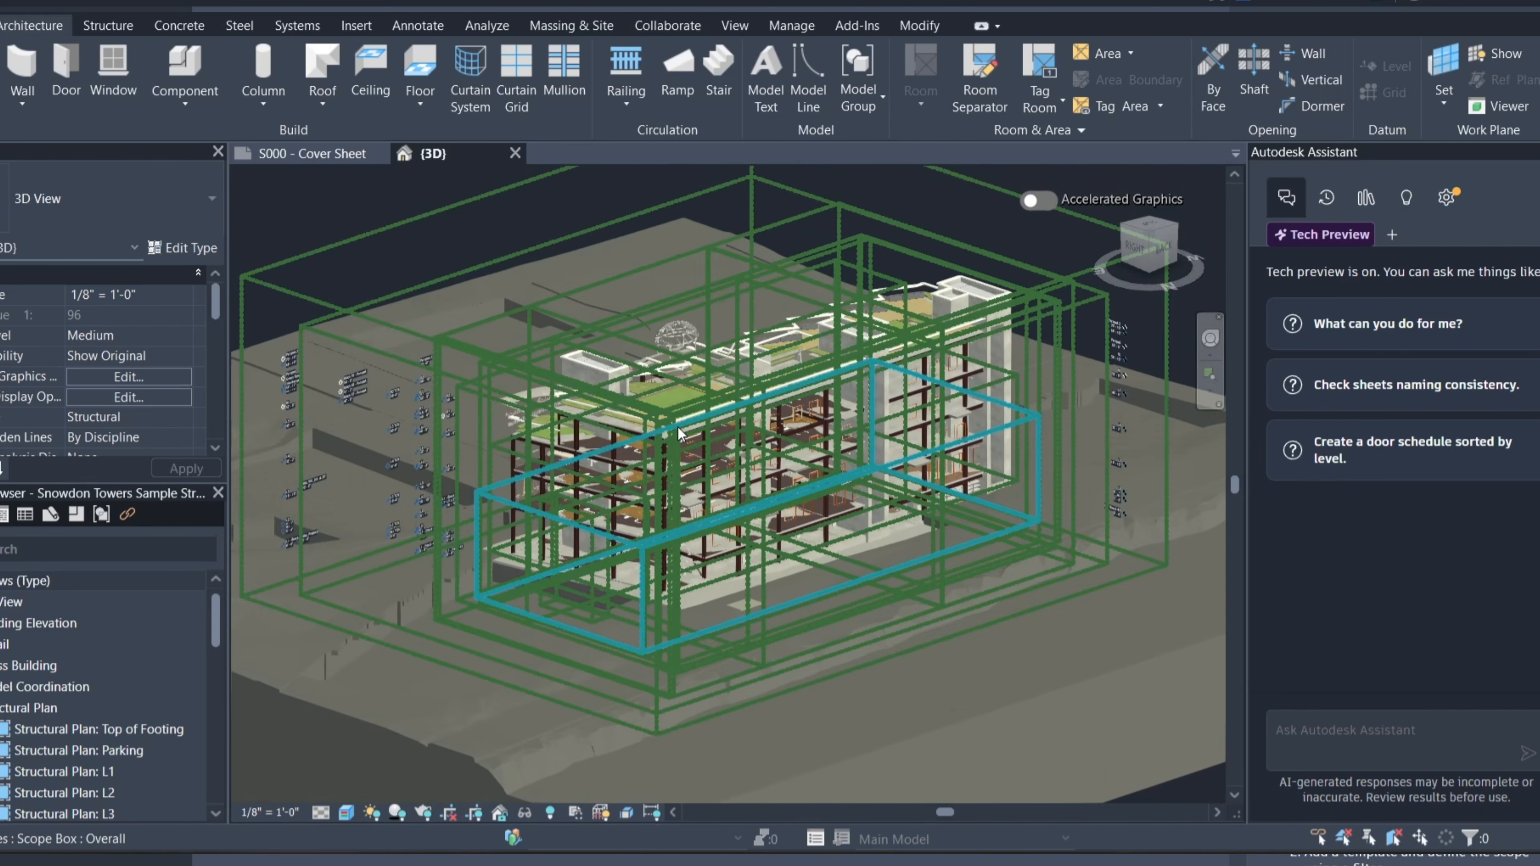
scroll(679, 432, up, 5)
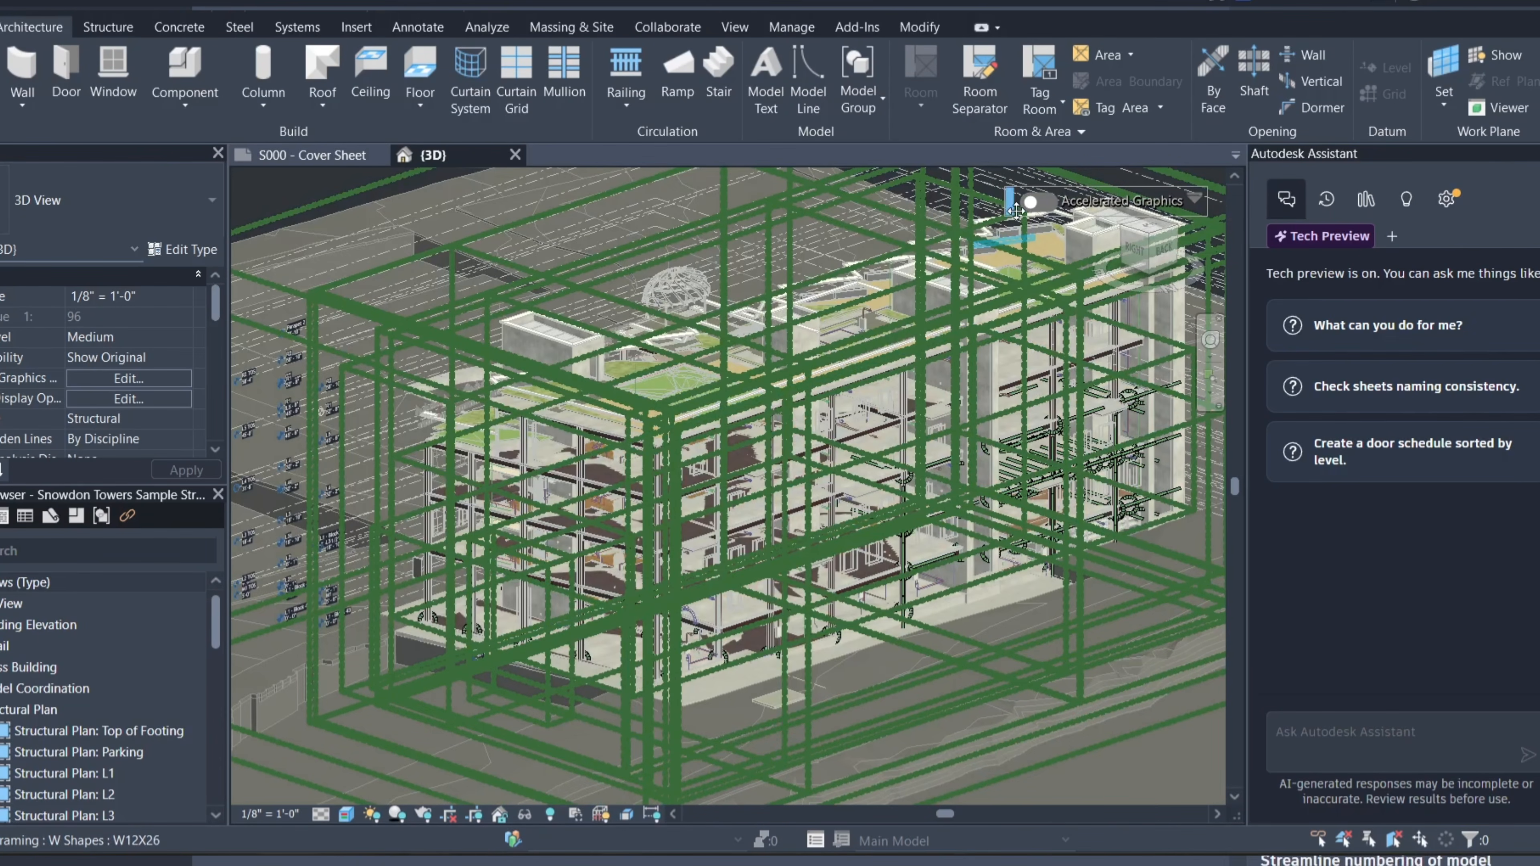
click(1020, 205)
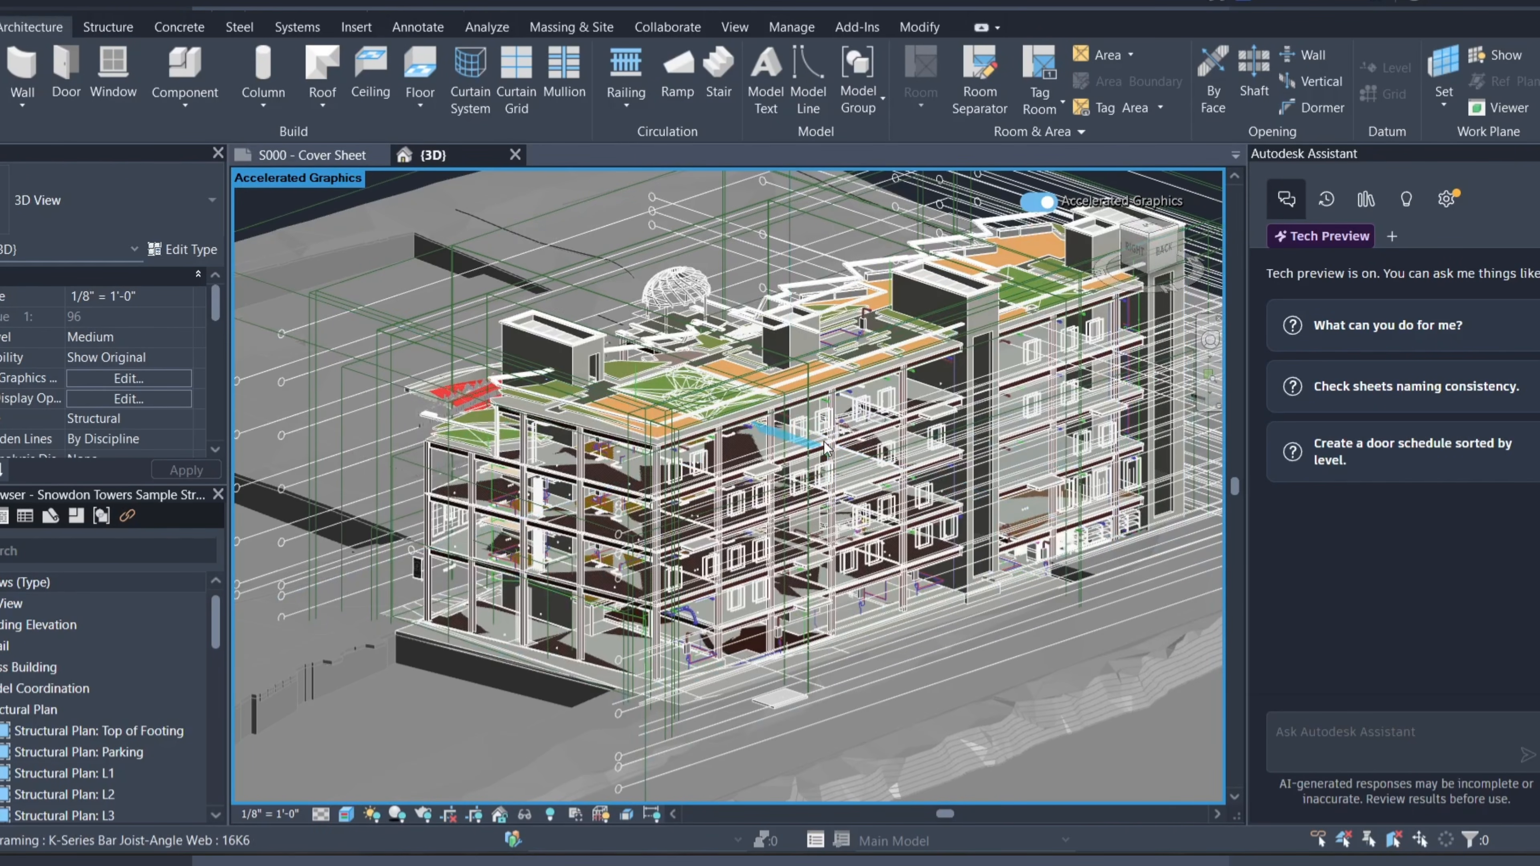
scroll(825, 449, up, 2)
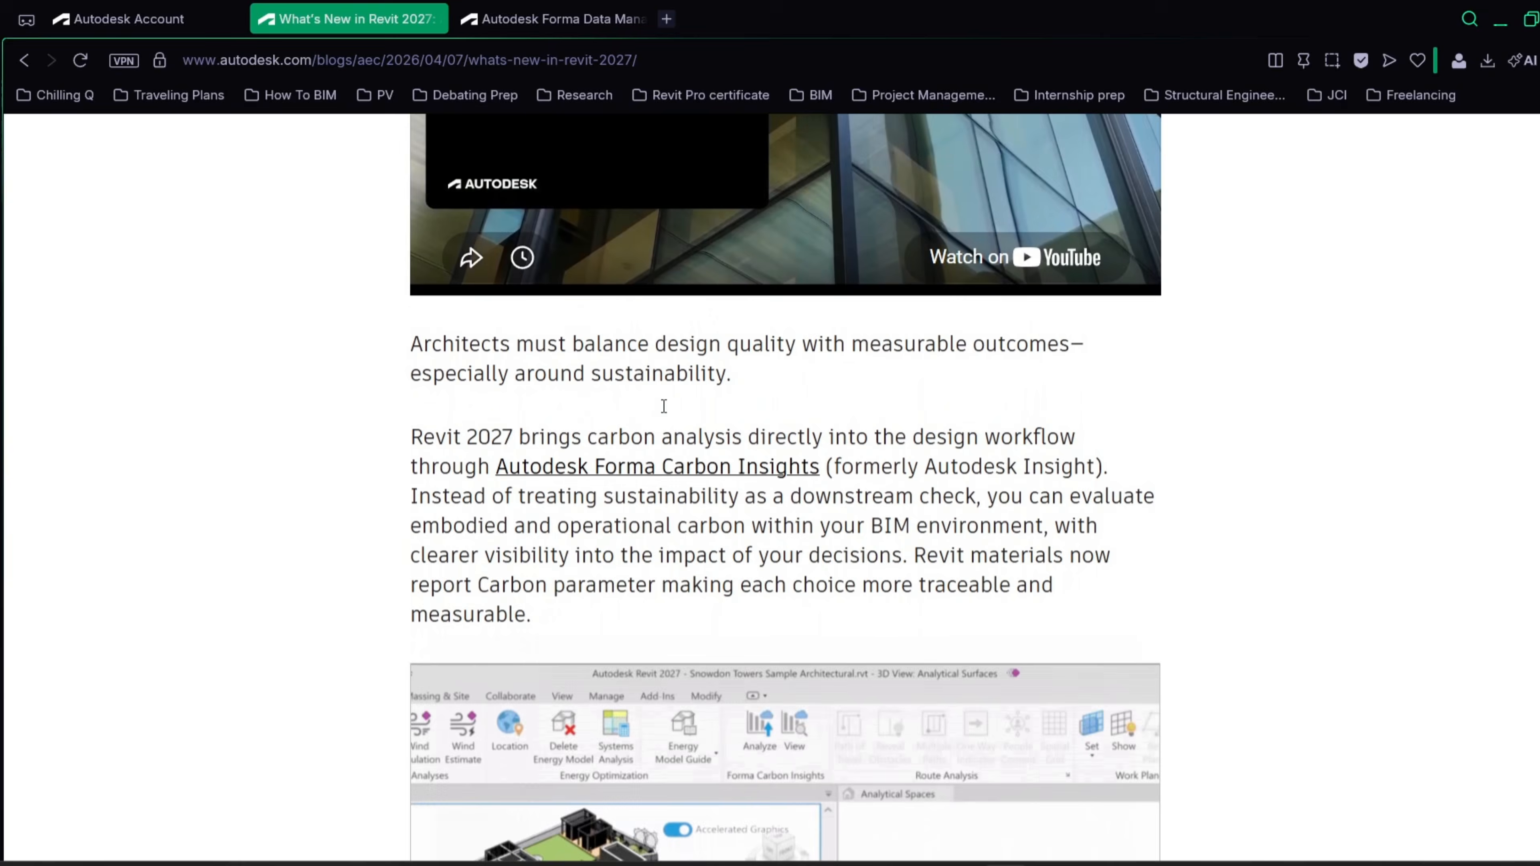
Step: Read the What's New in Revit 2027 article in the browser, covering carbon analysis, wall, stair and design option improvements
scroll(606, 418, down, 3)
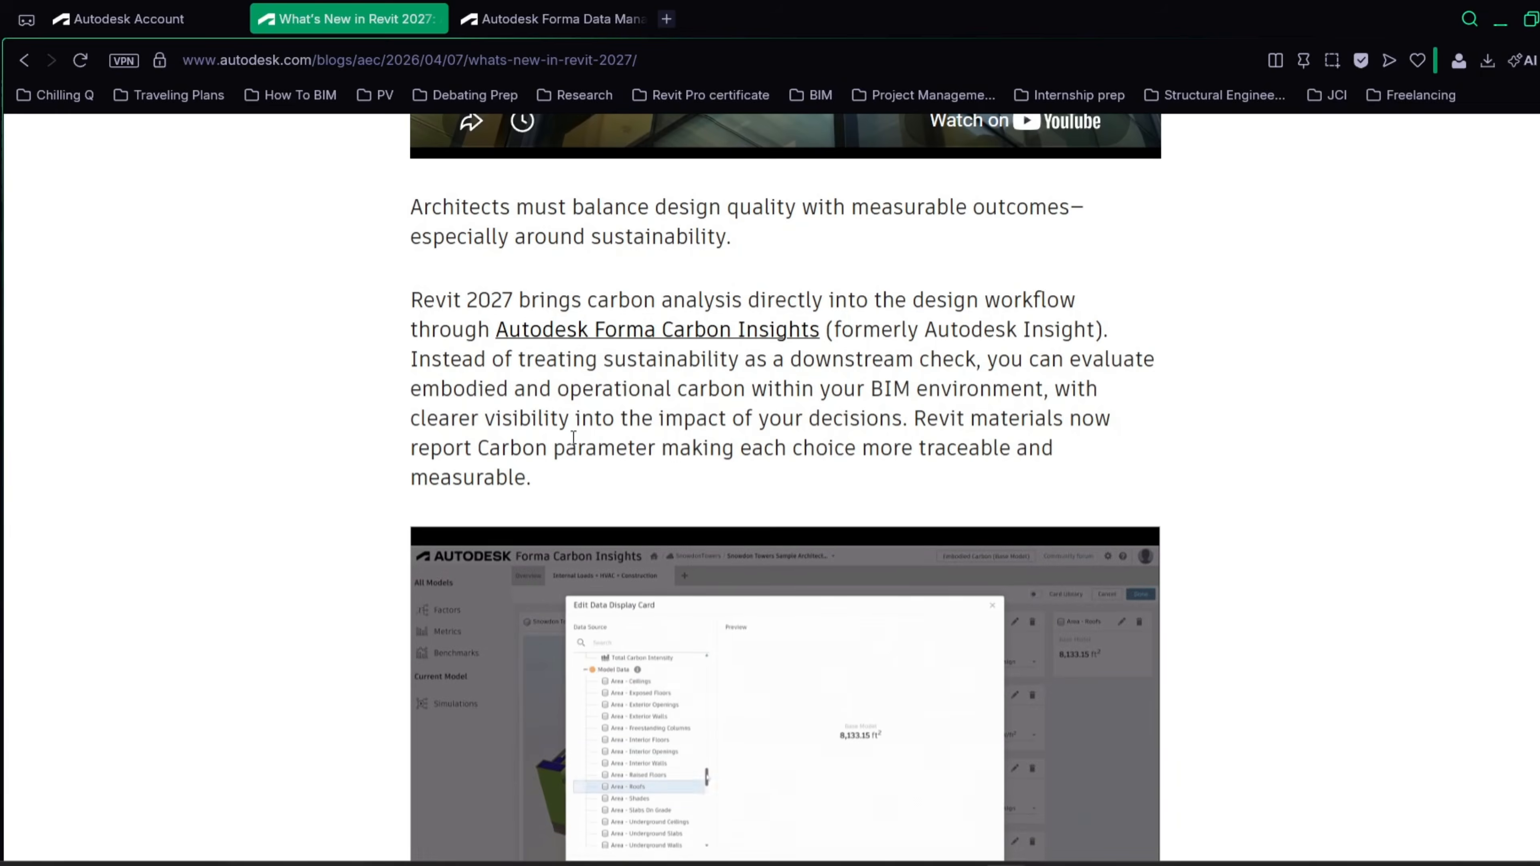
scroll(573, 437, down, 4)
scroll(721, 446, down, 5)
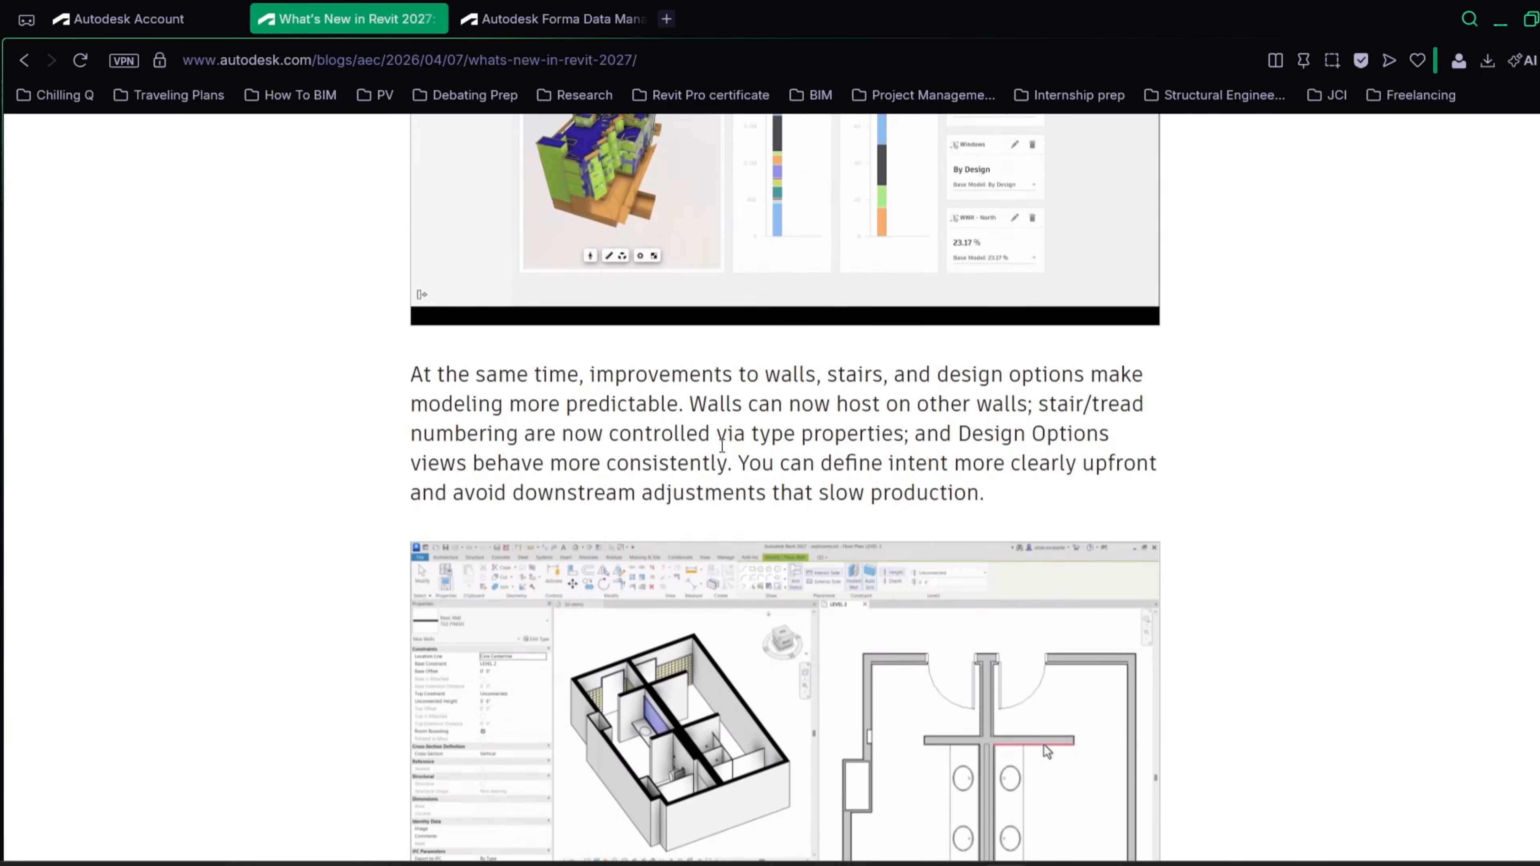
drag(1033, 345, 1043, 442)
click(1161, 490)
scroll(1161, 490, down, 3)
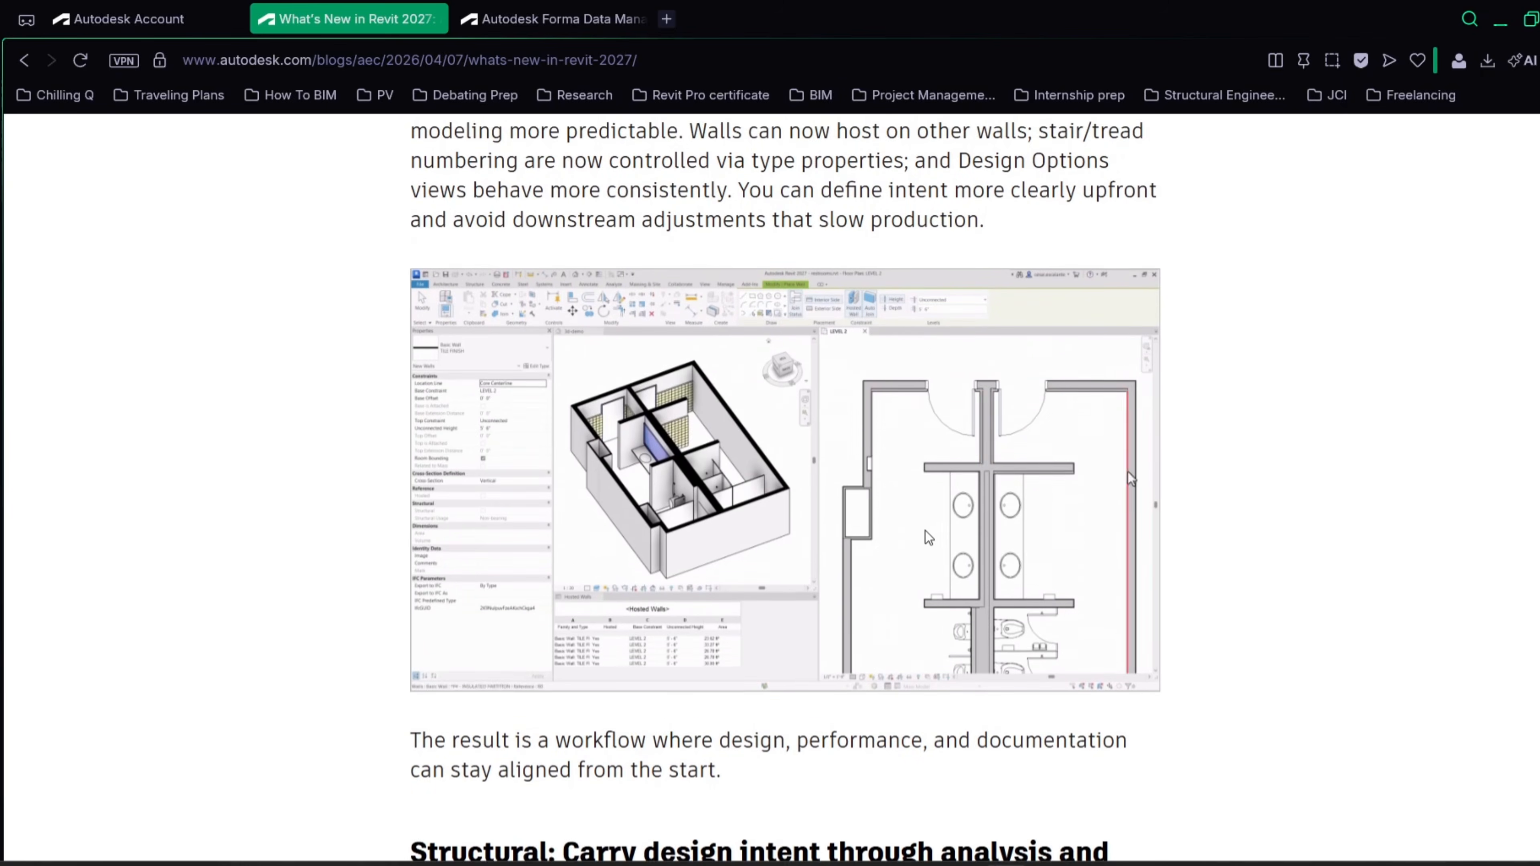
scroll(651, 479, down, 7)
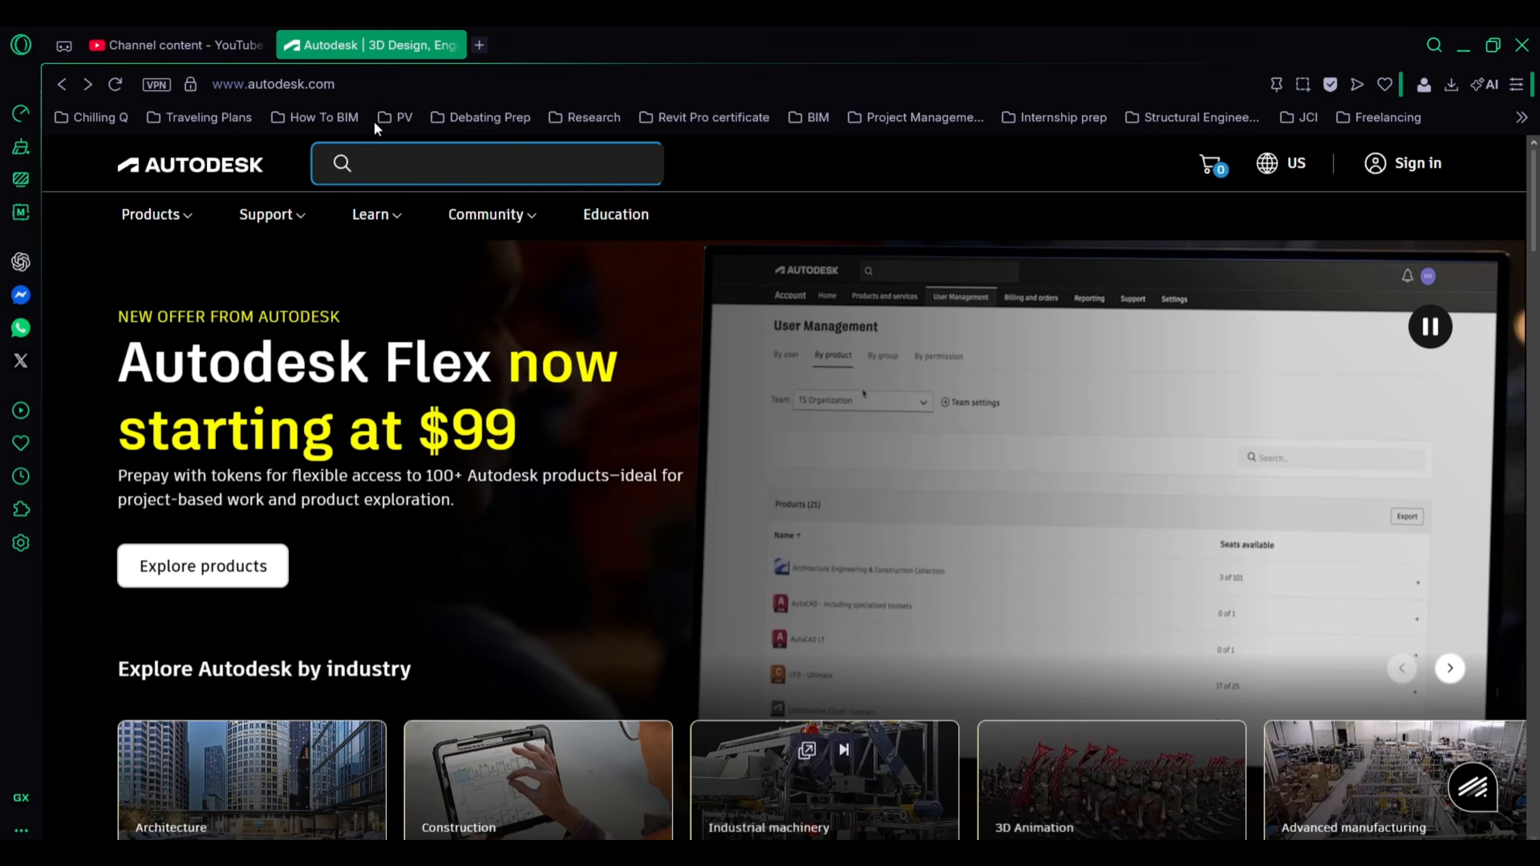
click(385, 85)
click(385, 85)
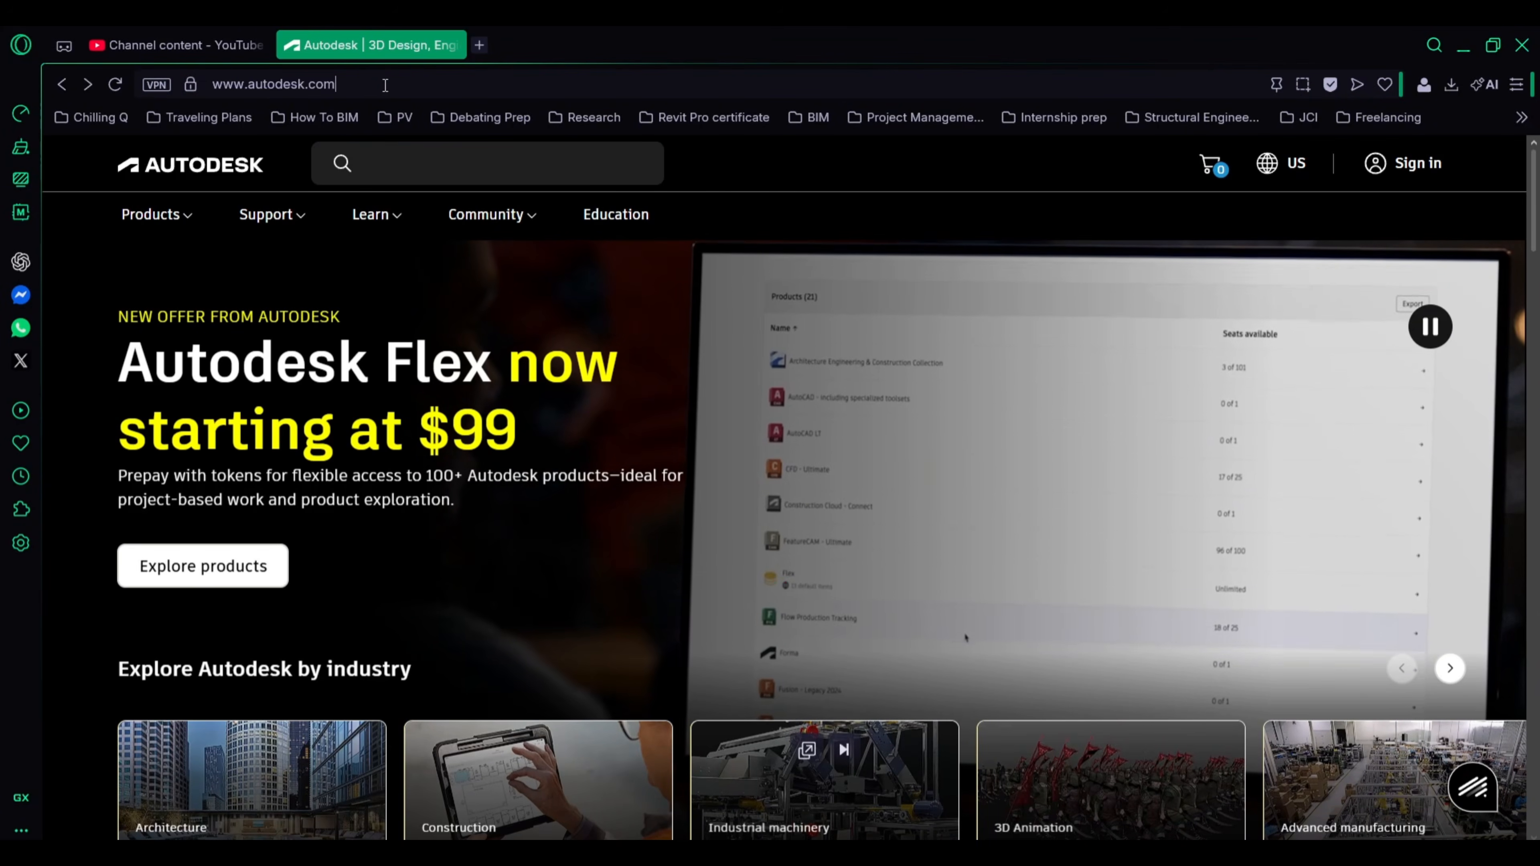
click(1403, 162)
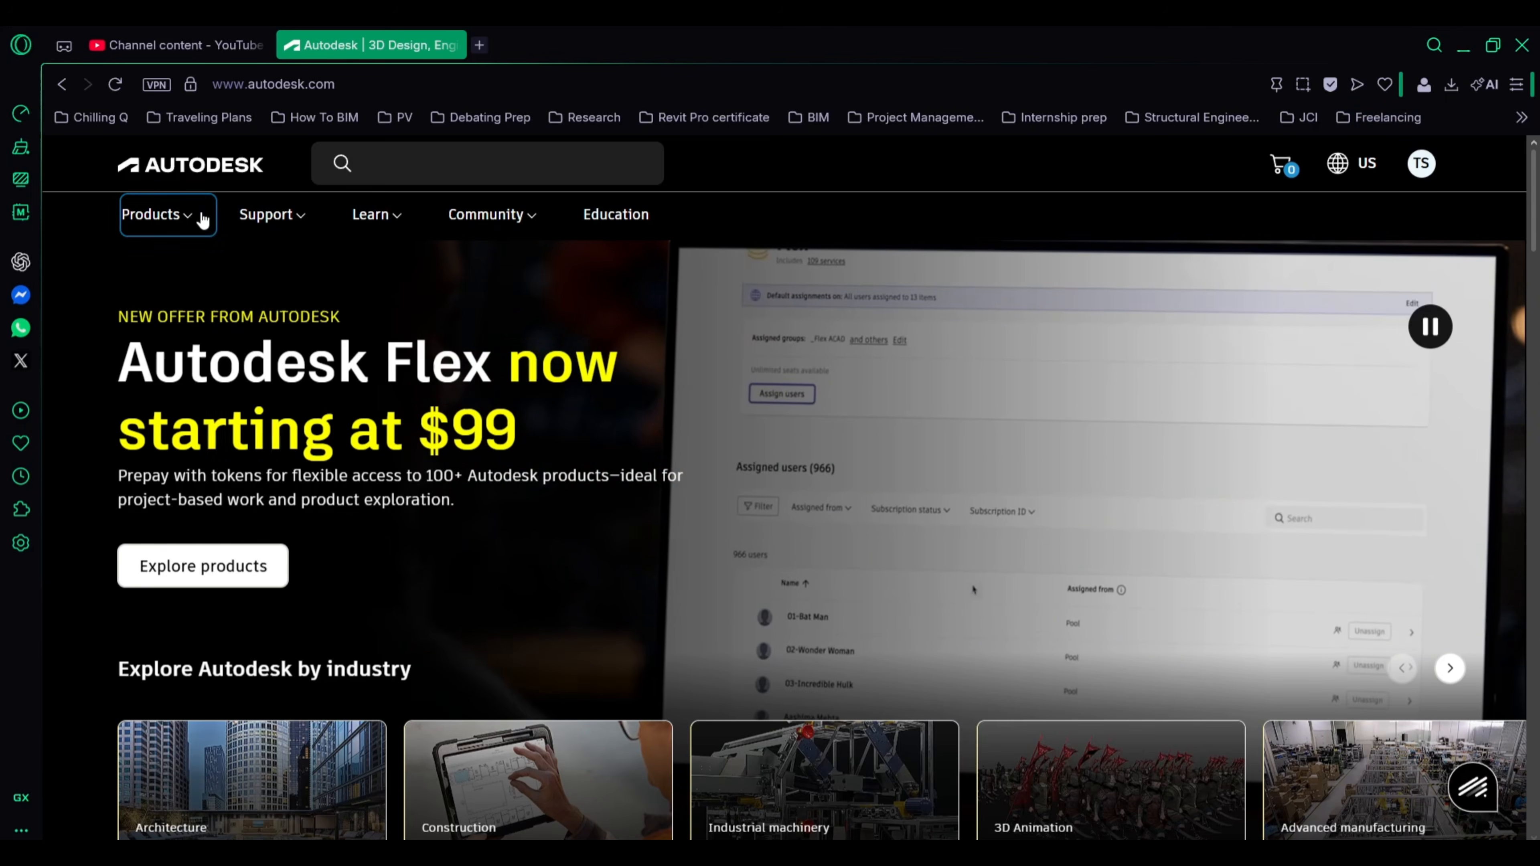
Step: Open the Revit product page and start a free trial with Education as the intended use
click(203, 217)
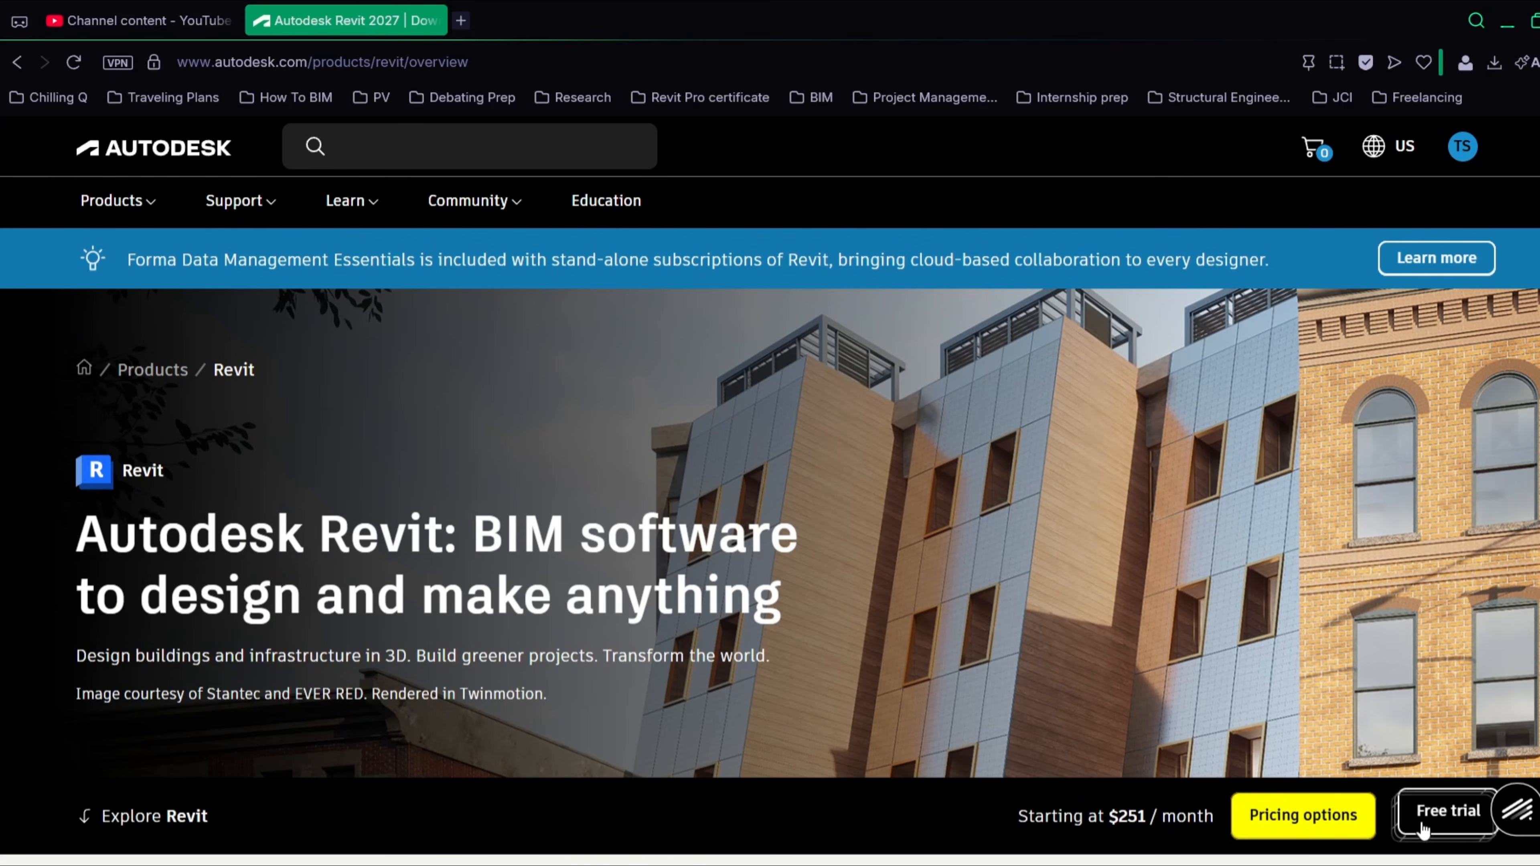
click(1440, 824)
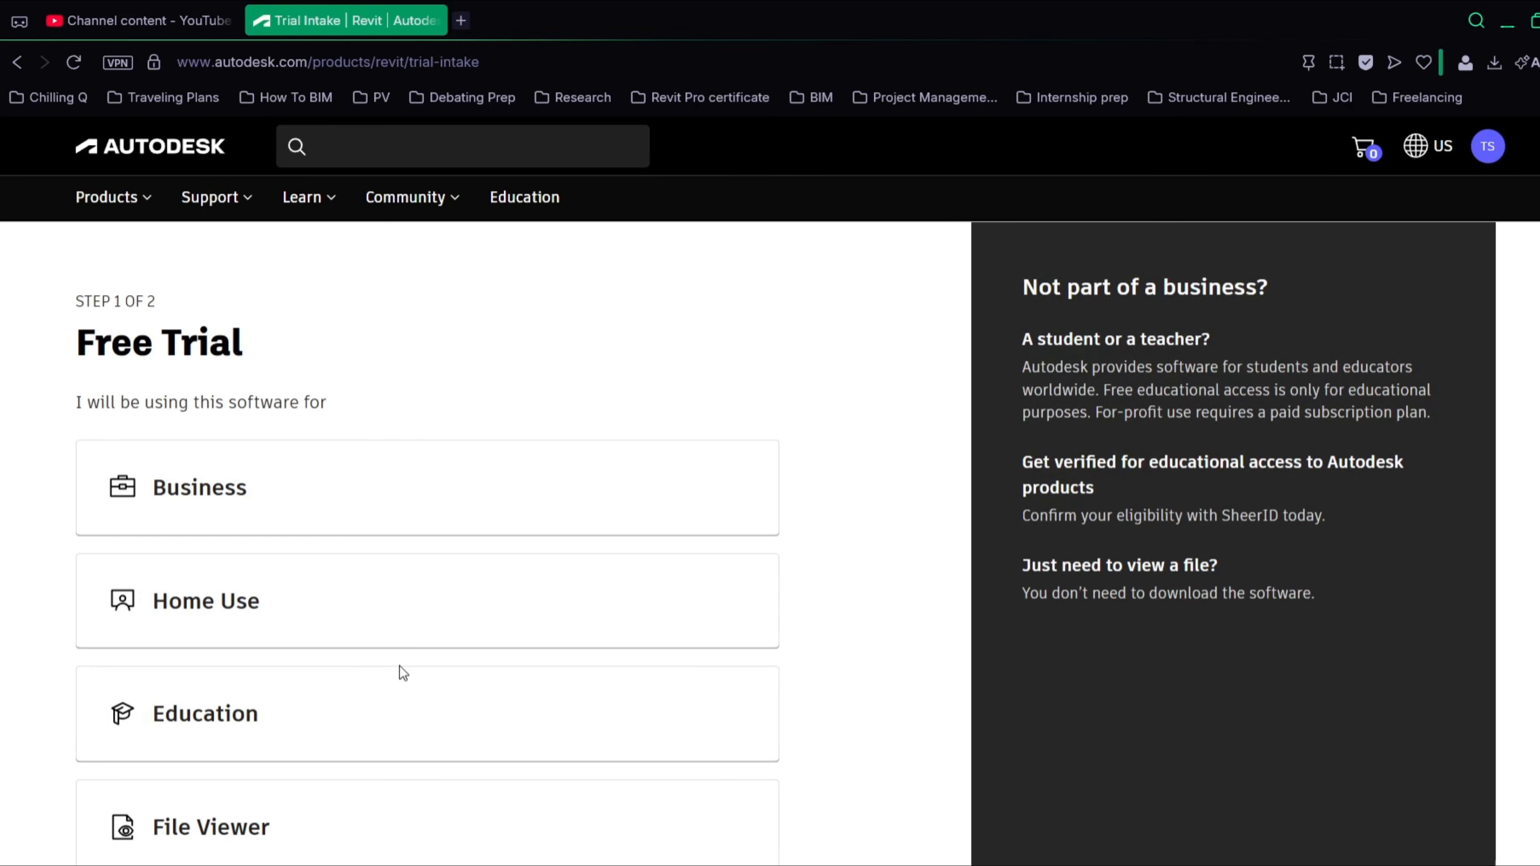
click(209, 608)
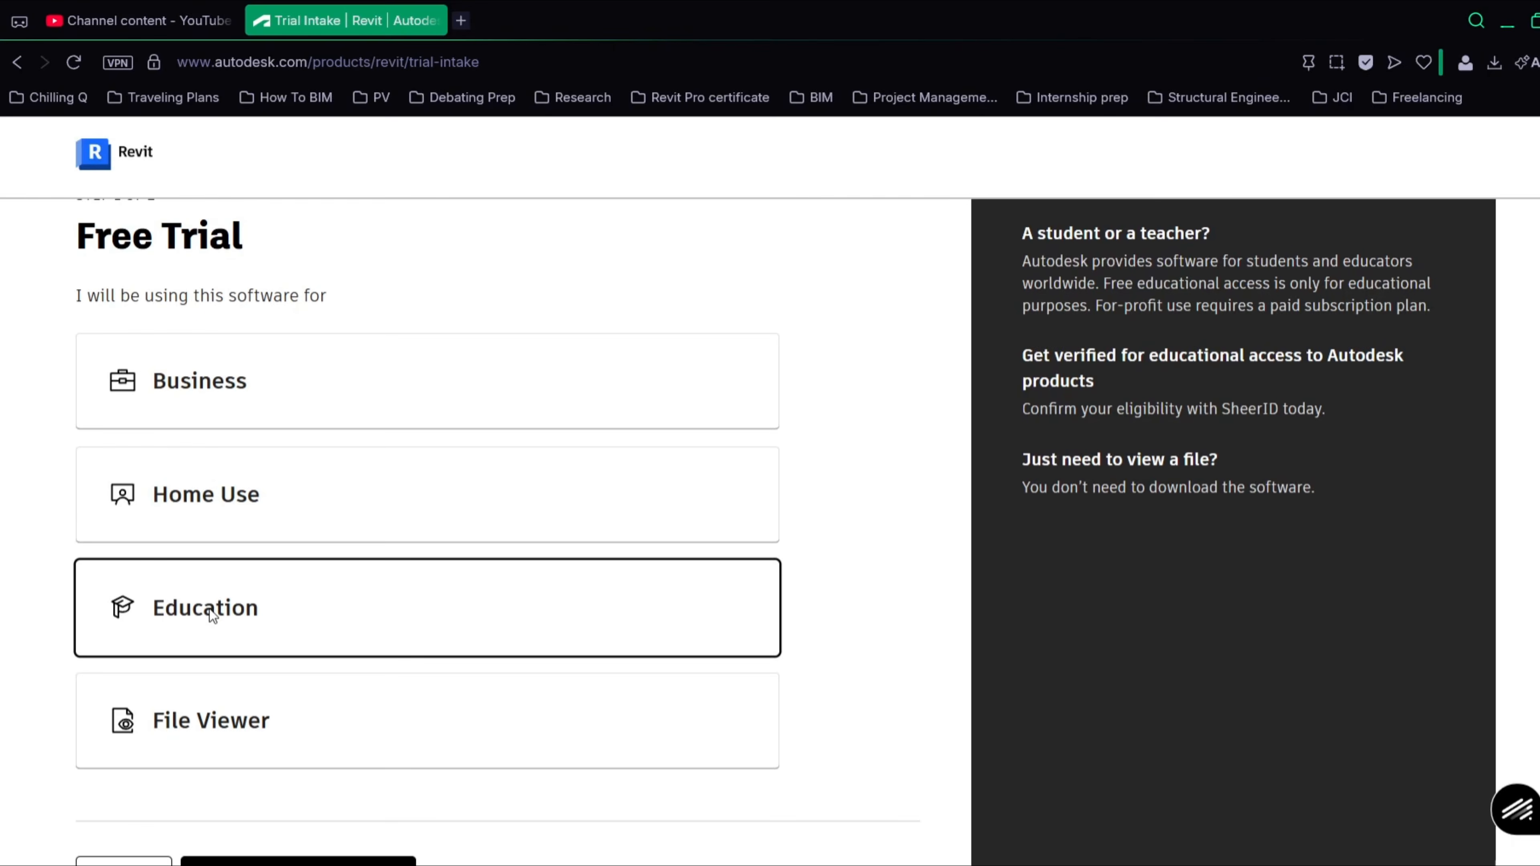
scroll(775, 596, down, 3)
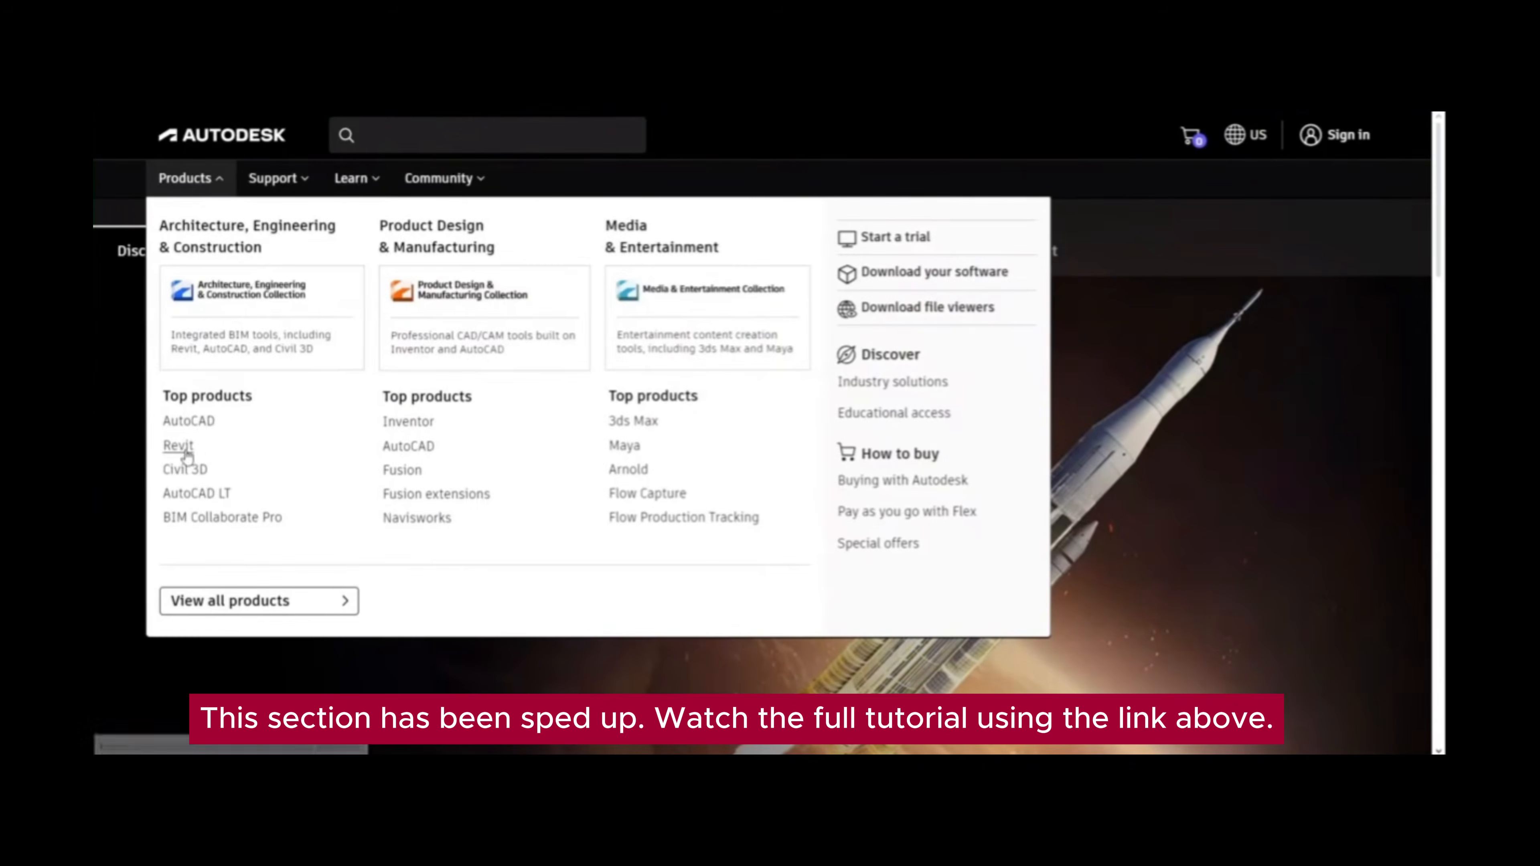
Step: Request the Revit free trial download for Education and continue to the Educational Community
click(175, 445)
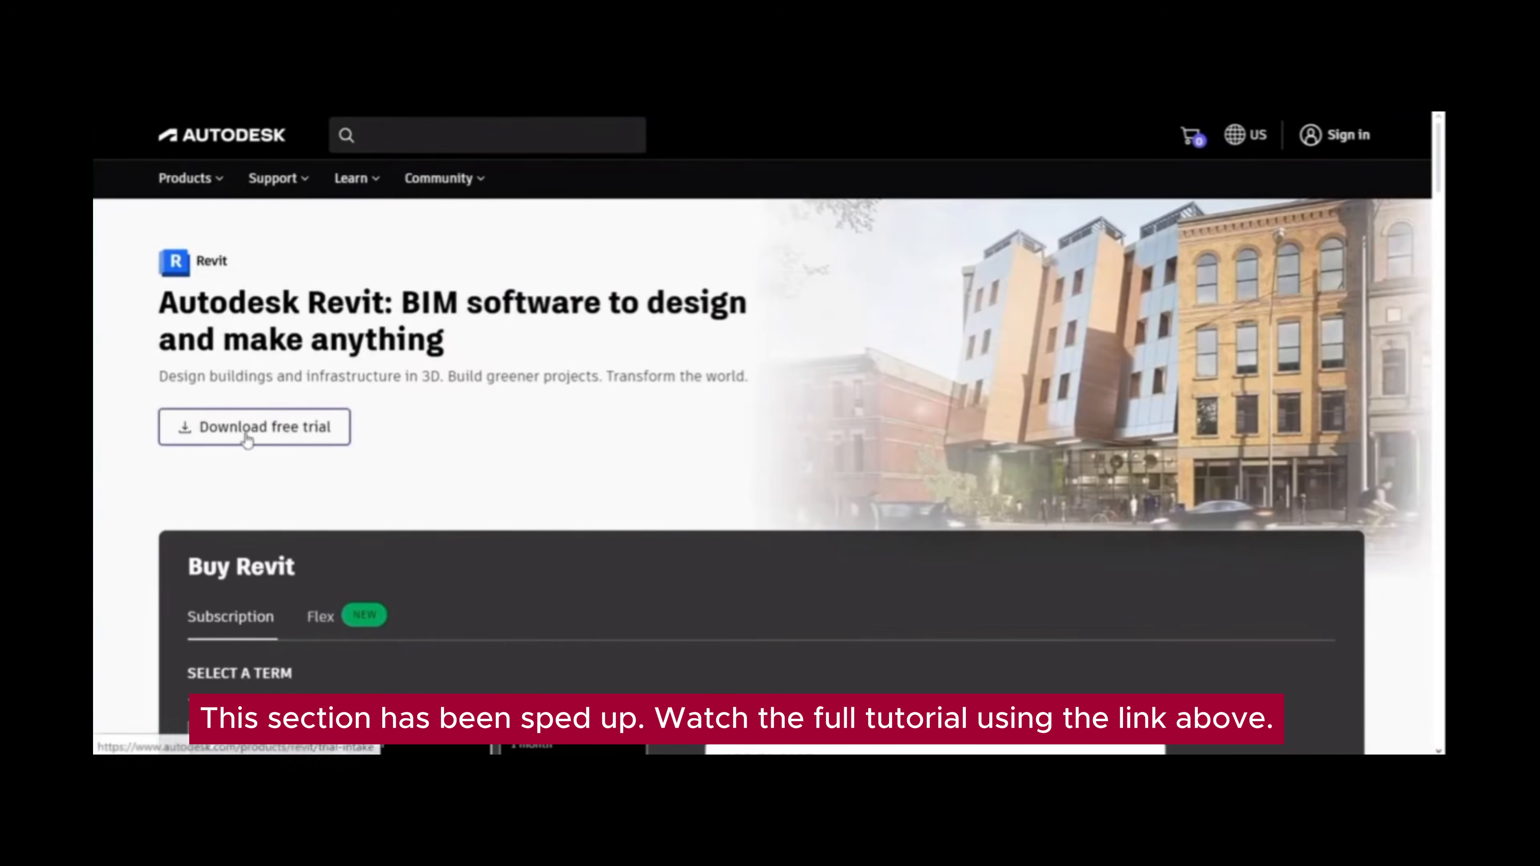
scroll(353, 393, down, 1)
click(318, 349)
scroll(296, 366, down, 3)
click(297, 447)
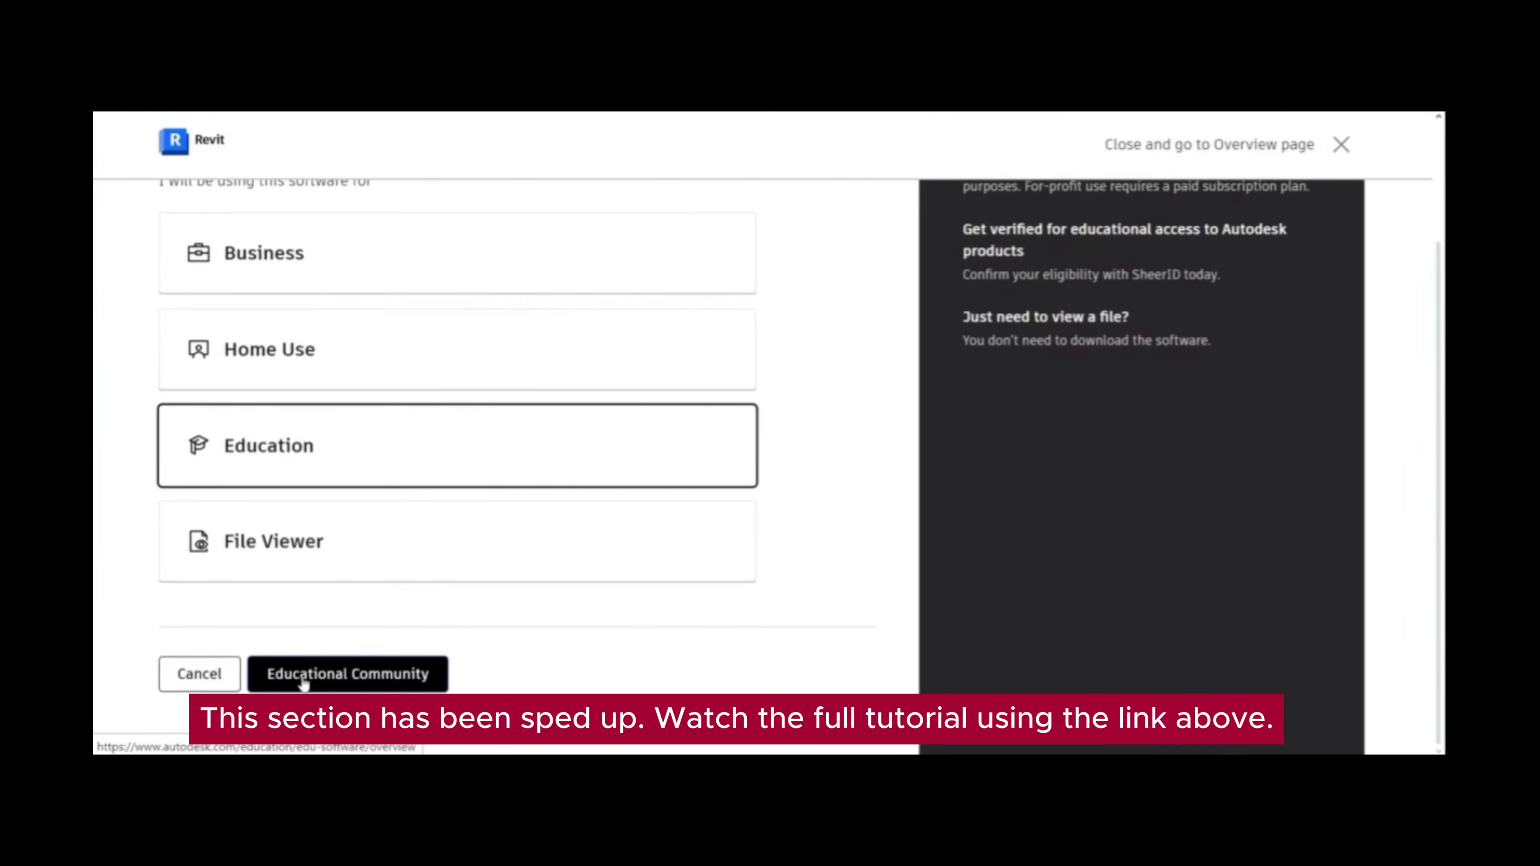
click(303, 674)
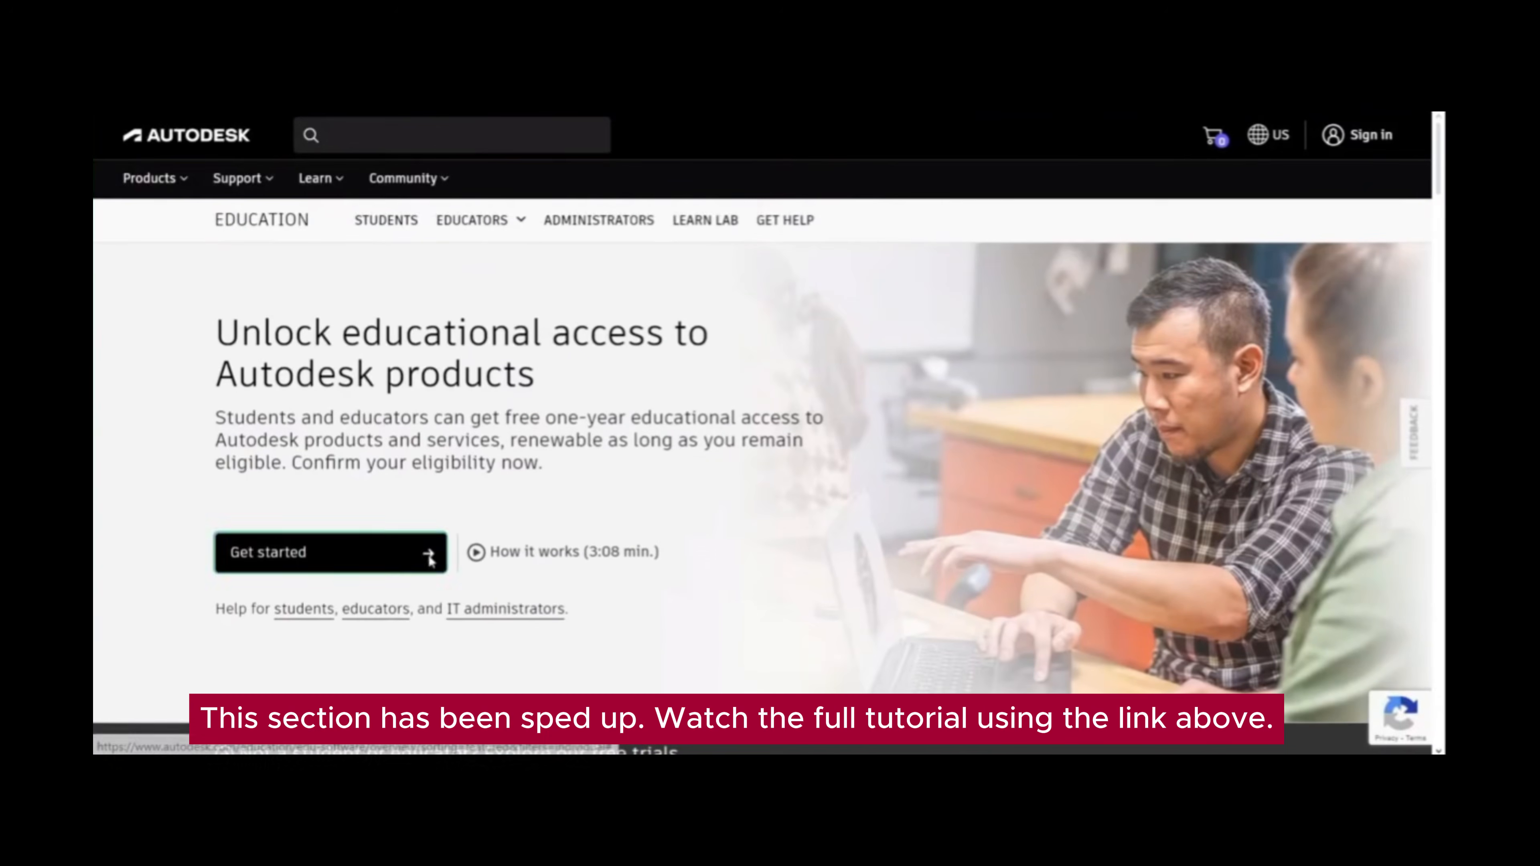
Step: Get started with the educational access request and set the educational role to Student
click(430, 551)
drag(1438, 476, 1432, 618)
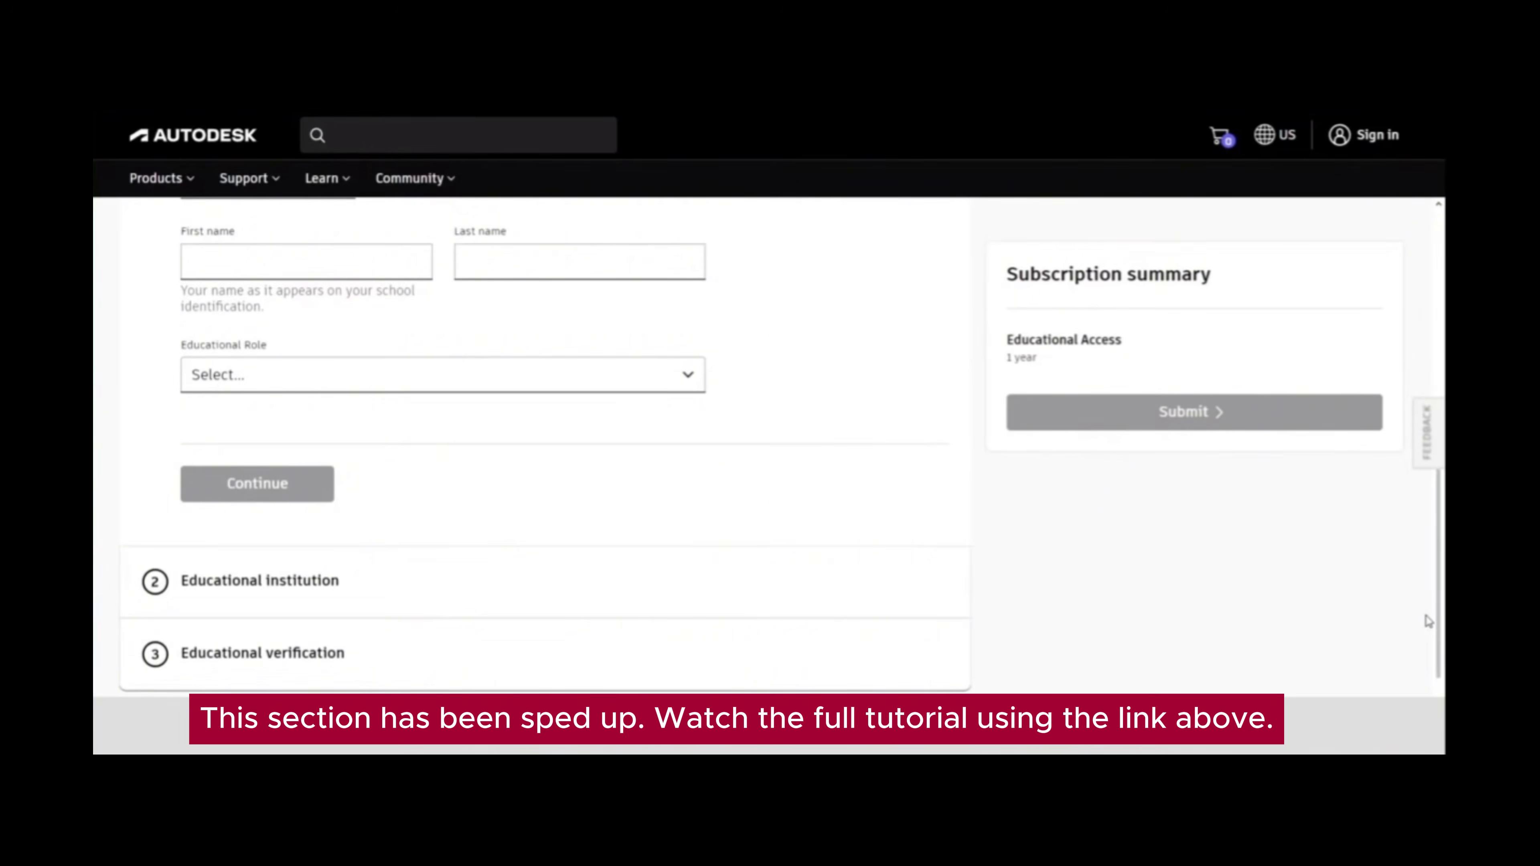
click(358, 373)
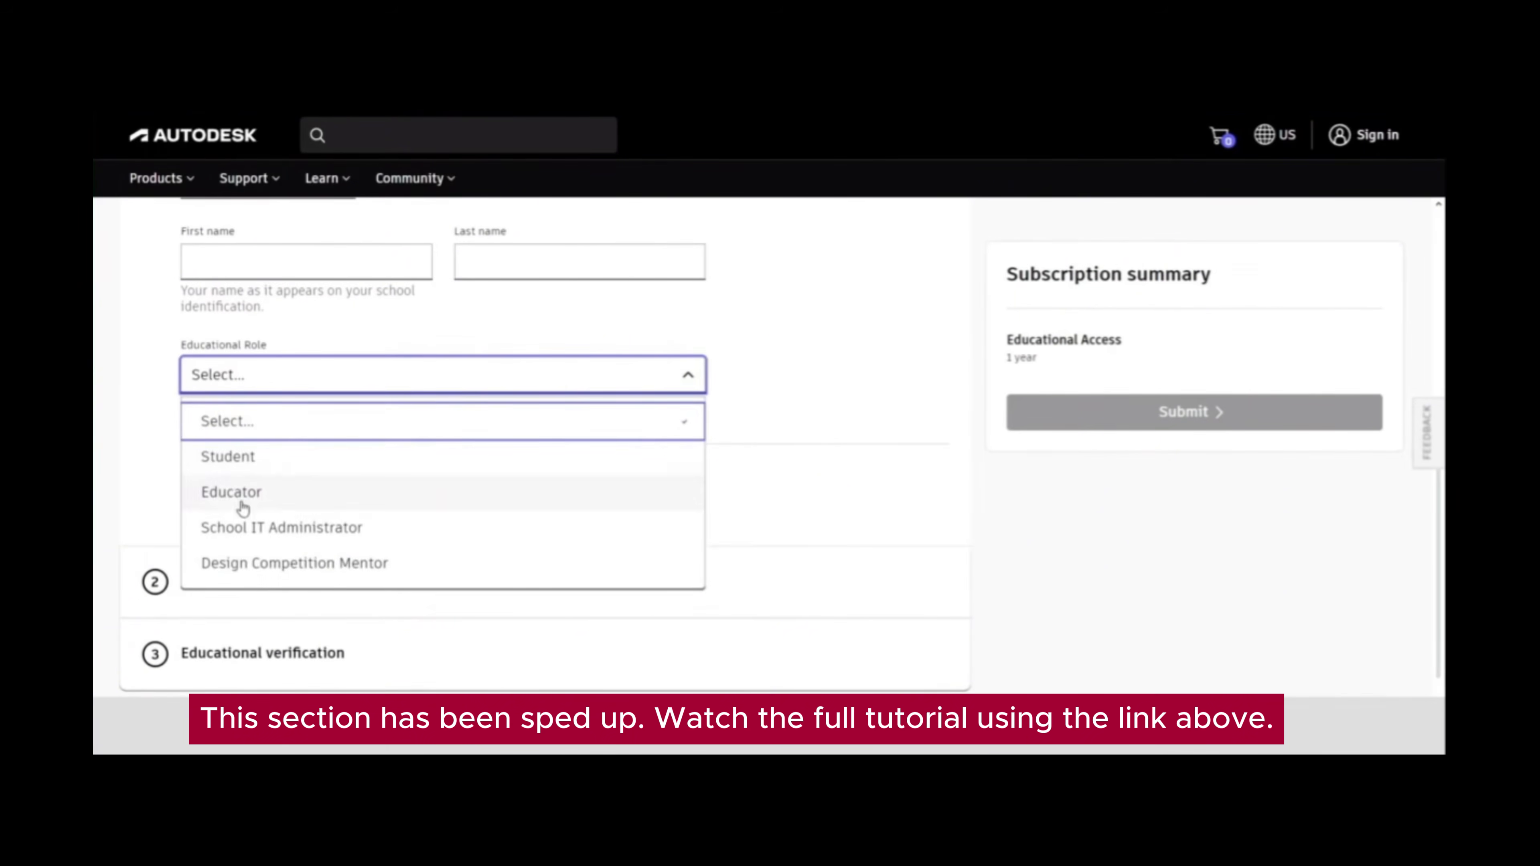
click(249, 455)
click(384, 455)
click(409, 452)
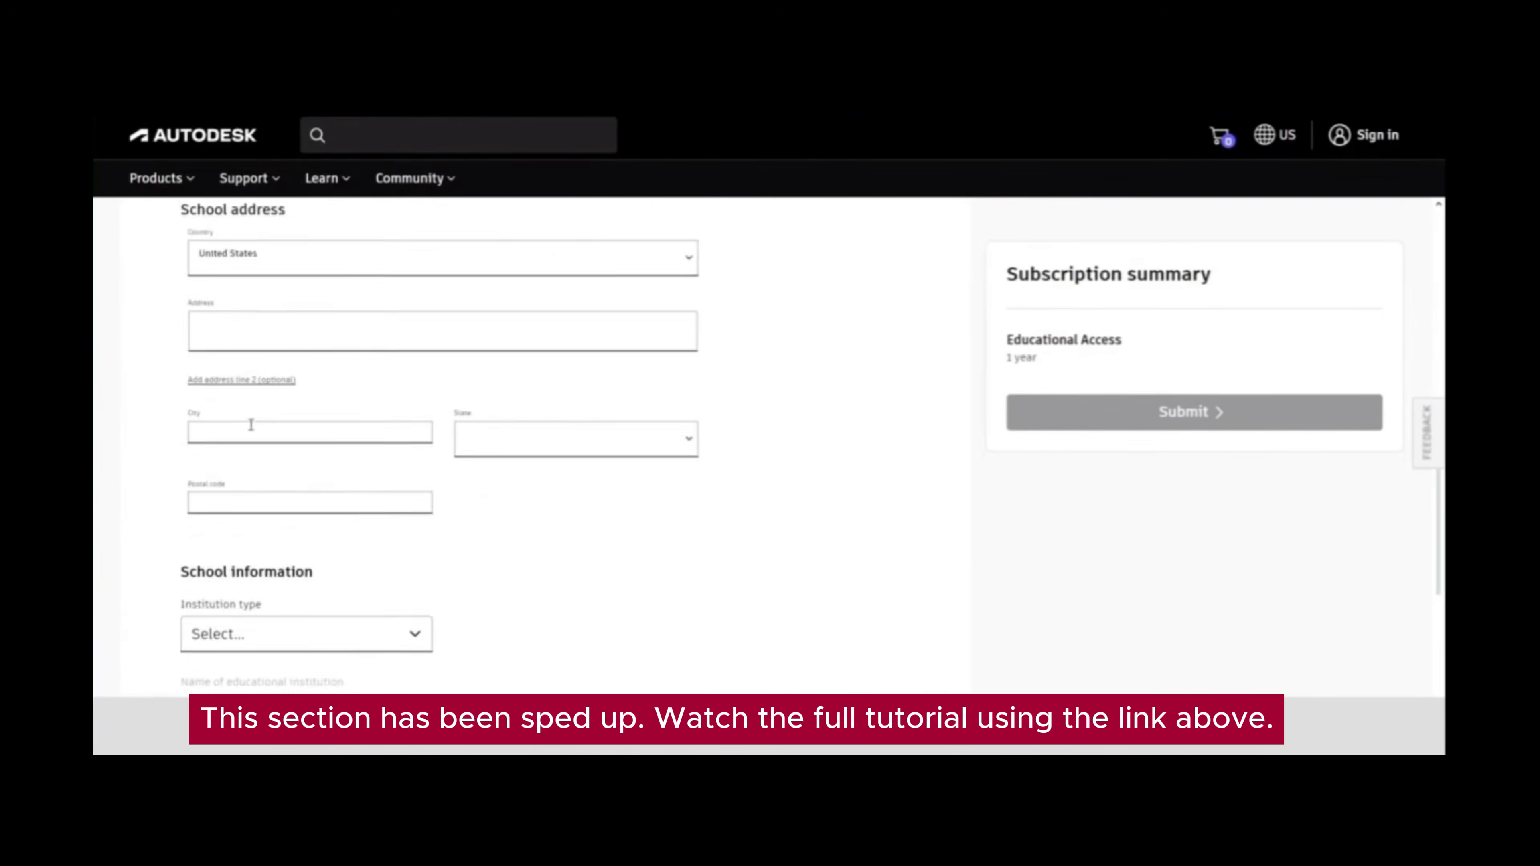
Step: Set the country in the school address to Uganda
scroll(288, 476, down, 3)
click(287, 489)
click(308, 502)
click(288, 503)
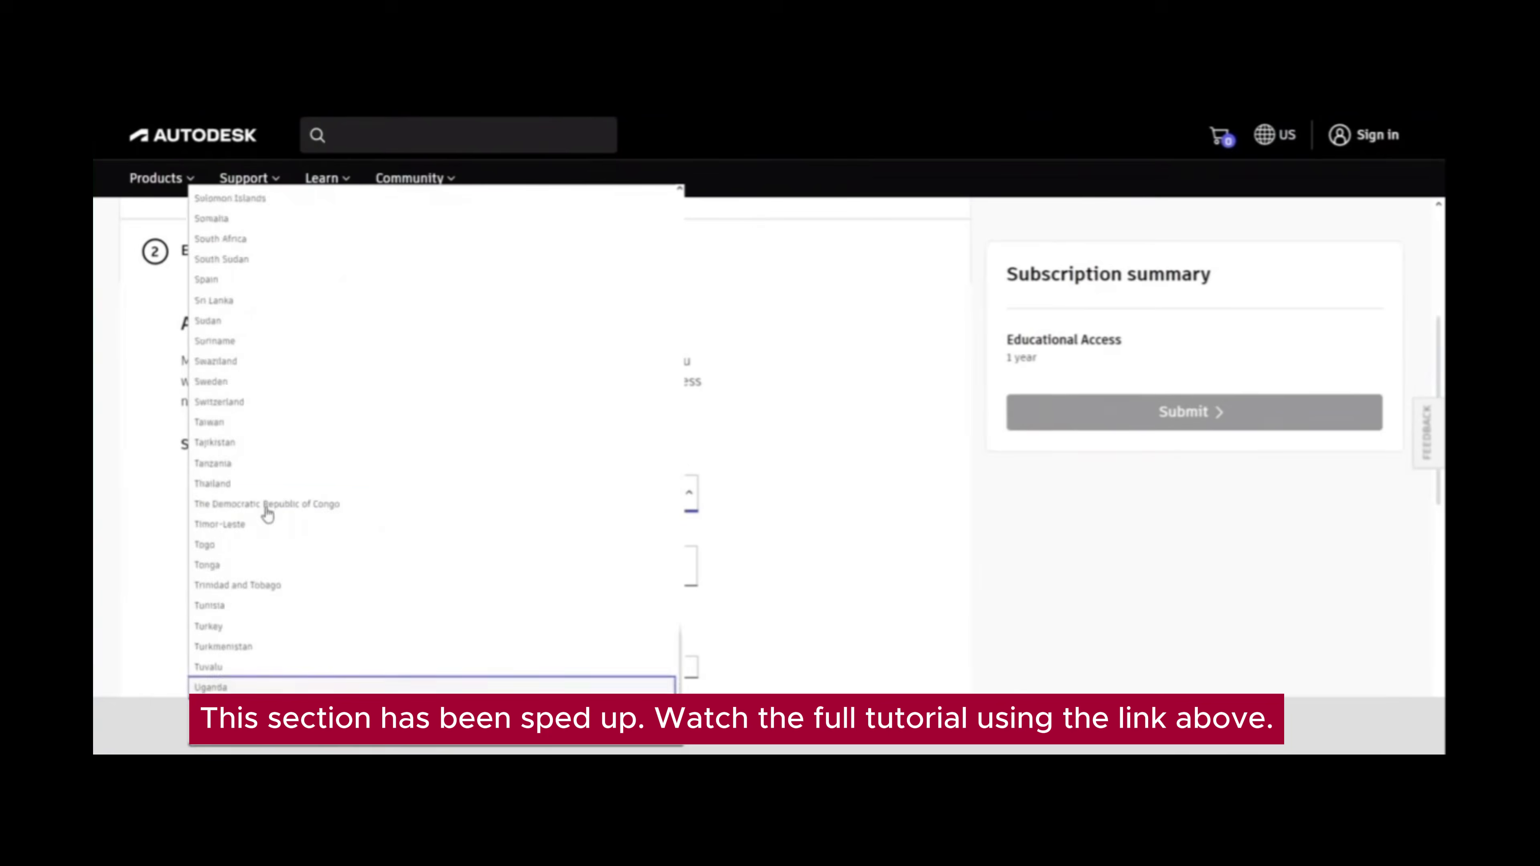
click(267, 684)
scroll(368, 550, down, 4)
click(401, 398)
click(464, 396)
scroll(509, 509, down, 2)
Step: Set the institution type to University/Post-Secondary and go through the institution name and school website fields
click(285, 437)
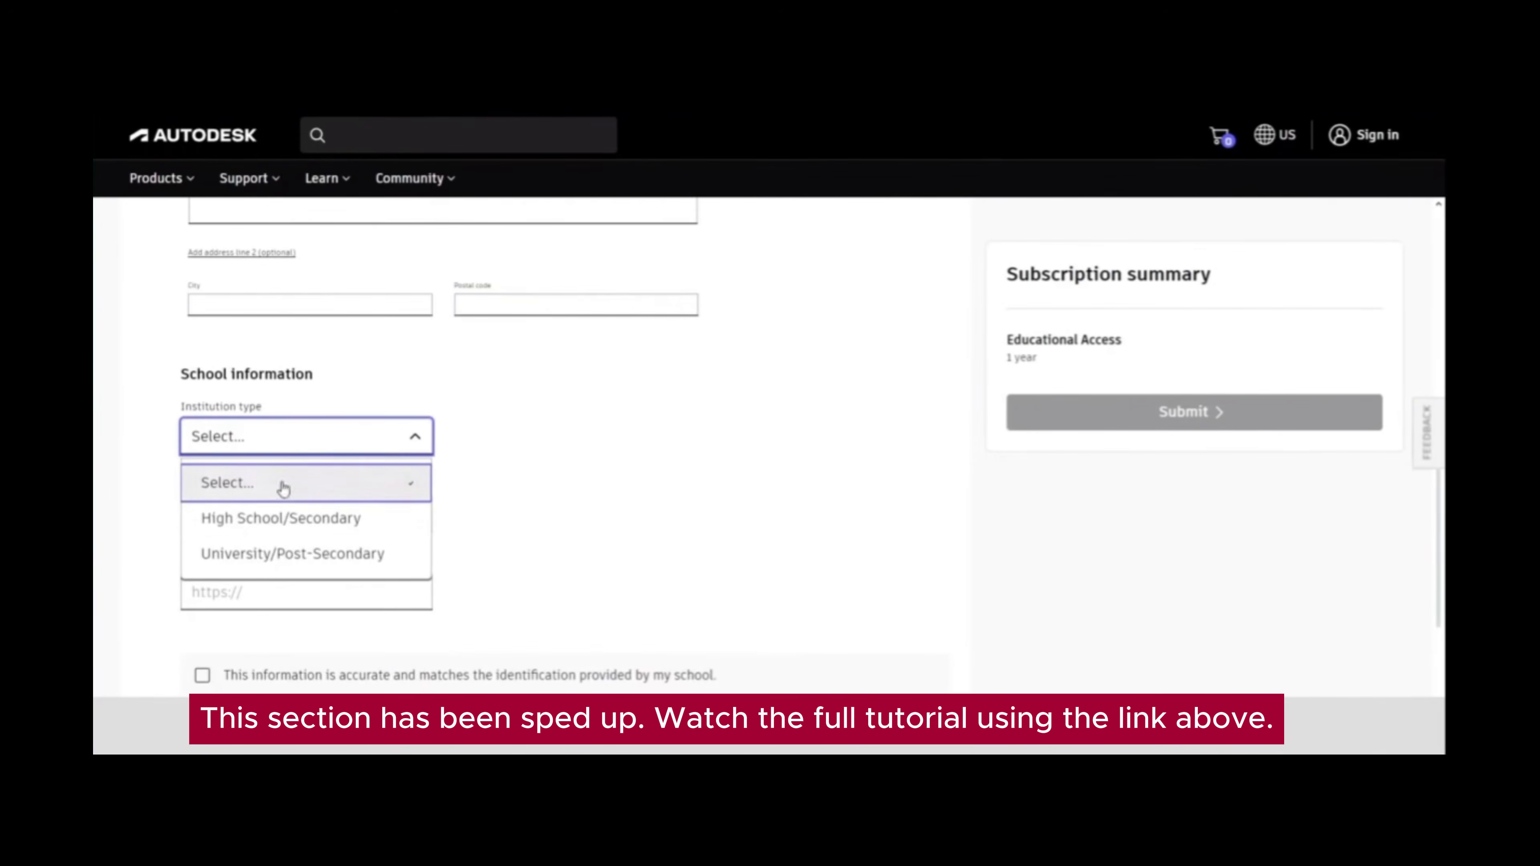
click(255, 553)
scroll(334, 454, down, 2)
click(324, 428)
click(268, 509)
click(471, 511)
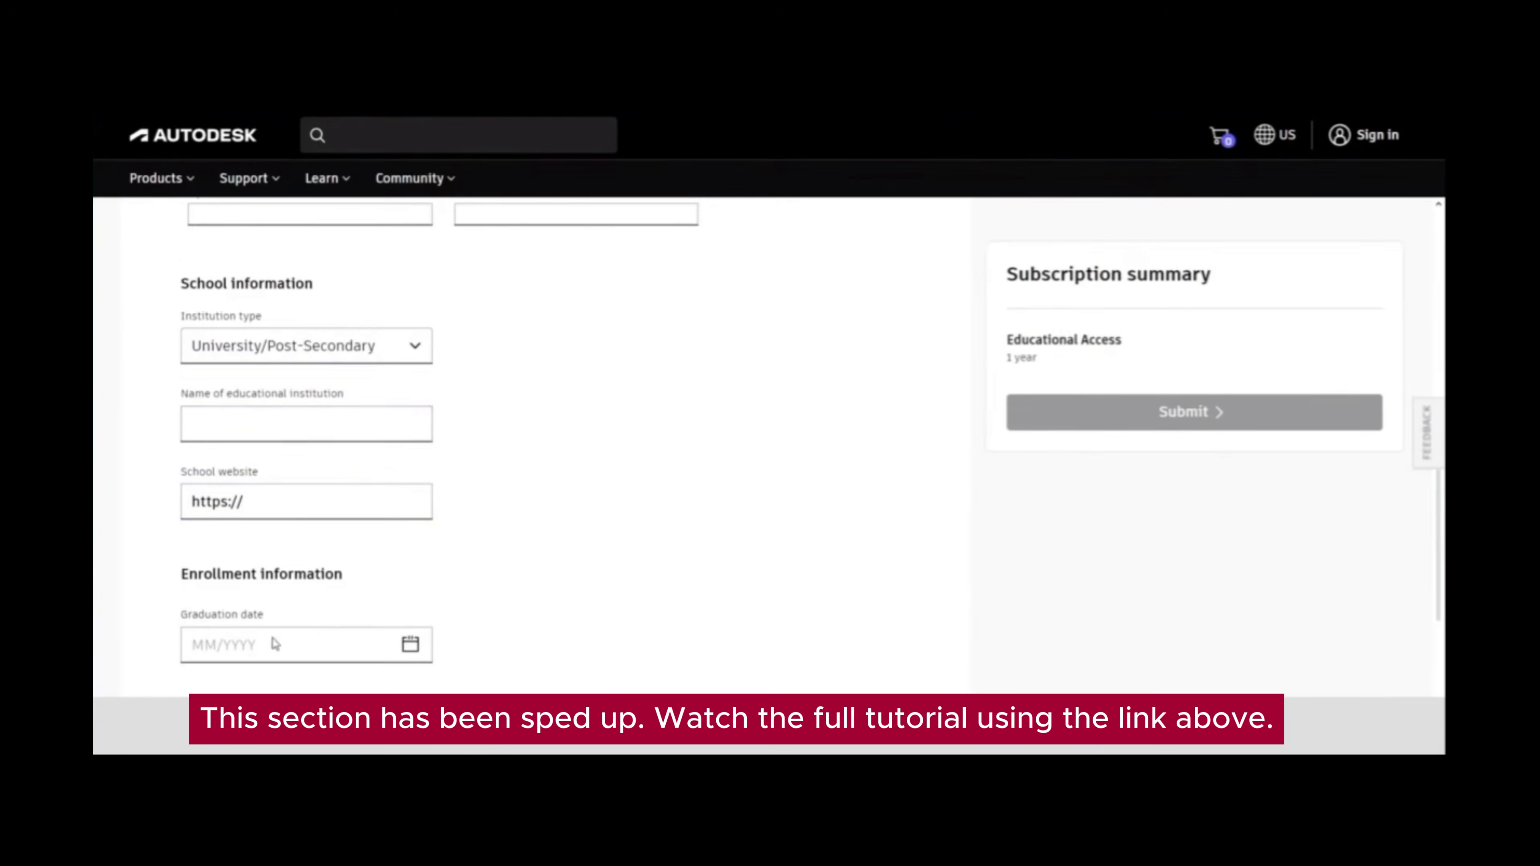
Step: Complete the enrollment information with graduation date 05/2024, confirm that it matches the school identification, and continue
scroll(275, 644, down, 2)
click(411, 466)
click(466, 539)
click(202, 568)
scroll(487, 503, down, 3)
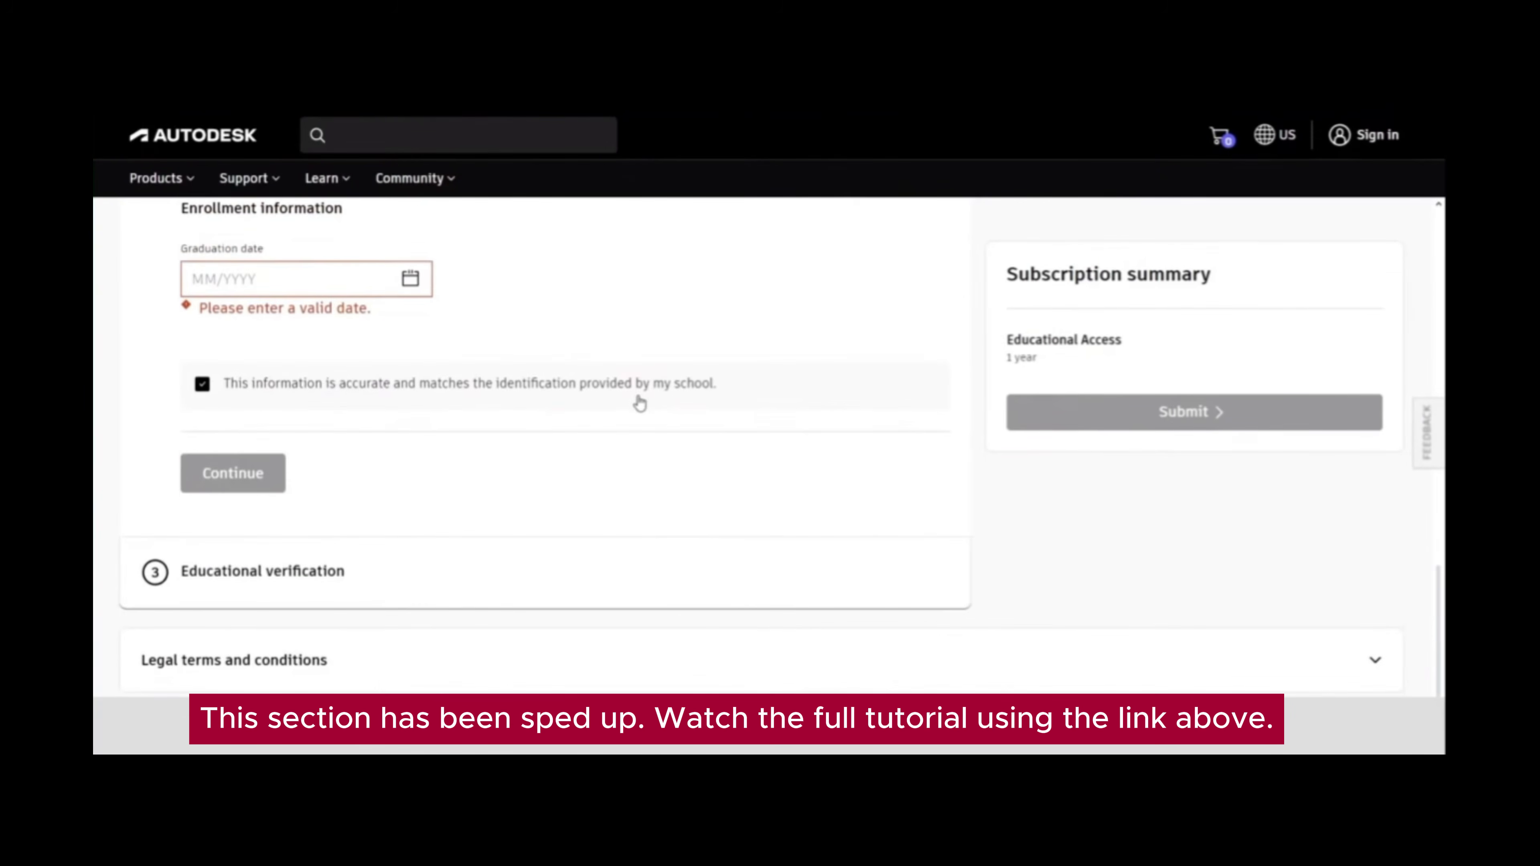
scroll(319, 513, up, 10)
click(250, 430)
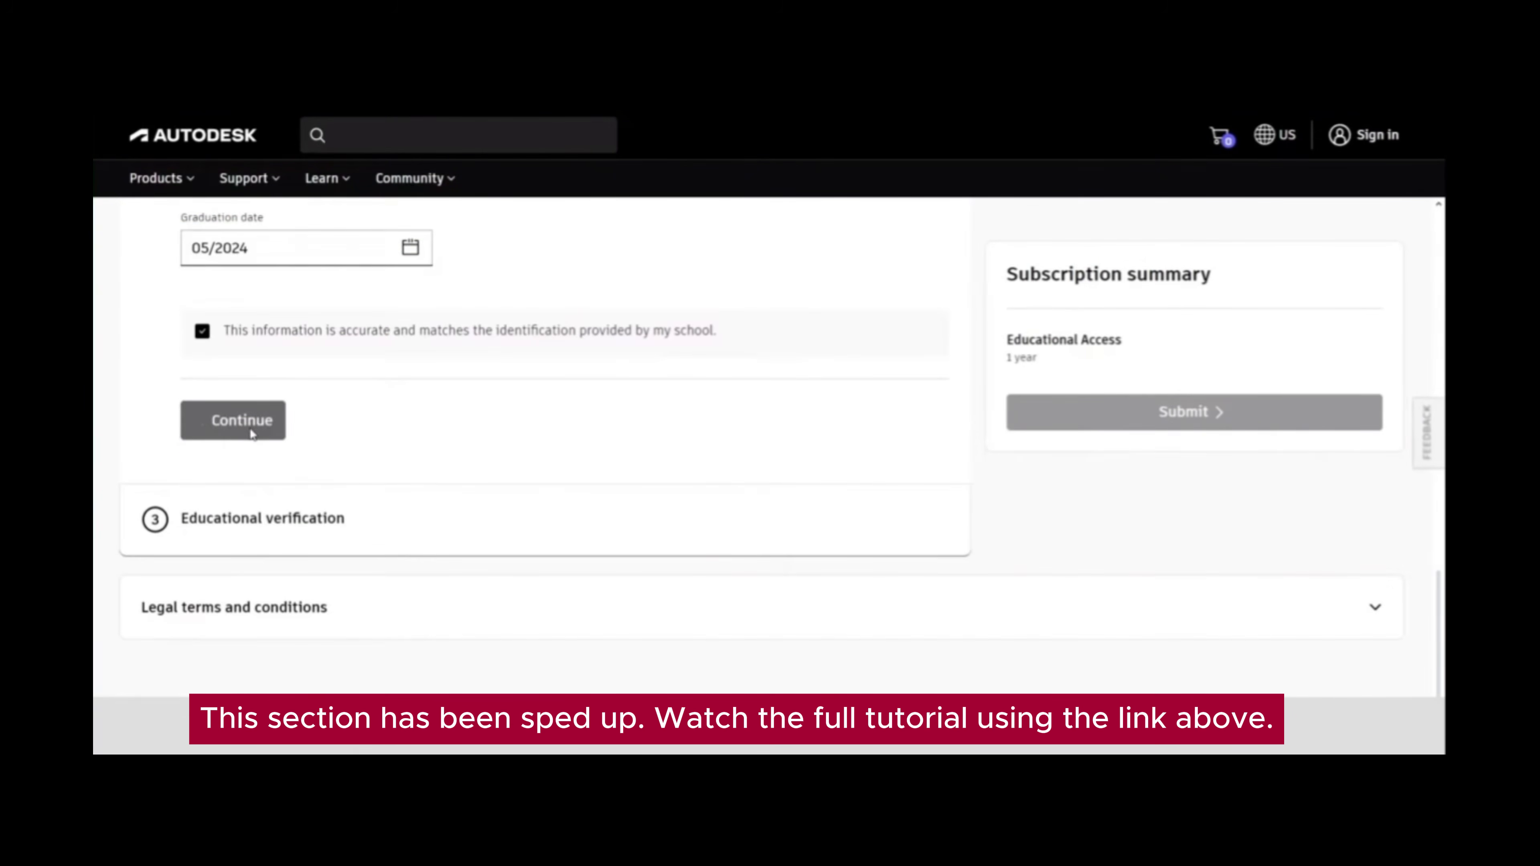
Step: Review the documents accepted for educational verification: school transcript, school-issued confirmation letter and school ID
scroll(251, 430, down, 7)
scroll(251, 429, up, 5)
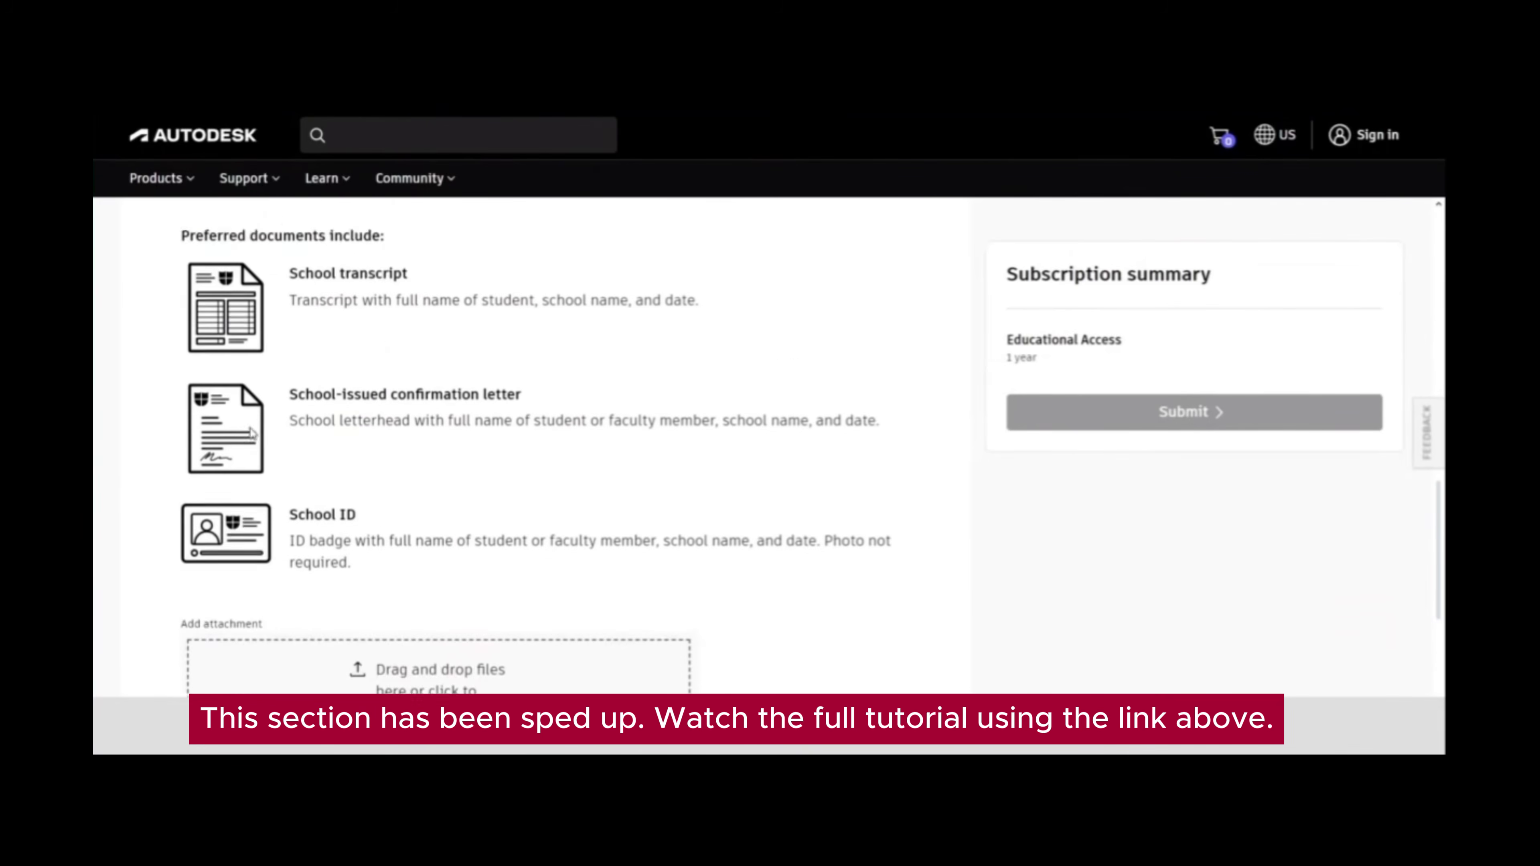
drag(296, 381, 436, 386)
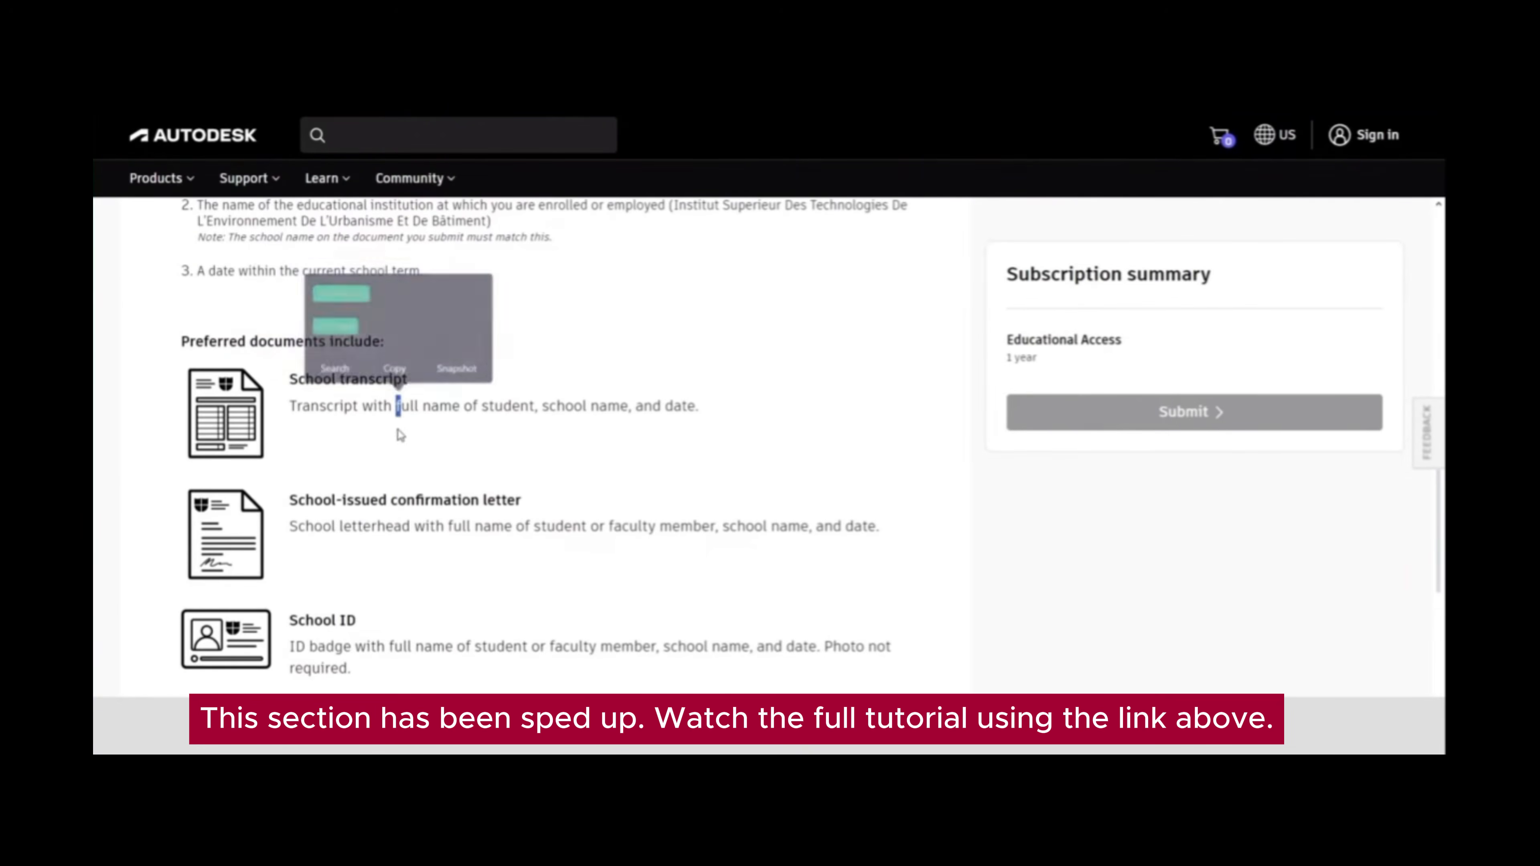
click(397, 411)
scroll(466, 426, down, 1)
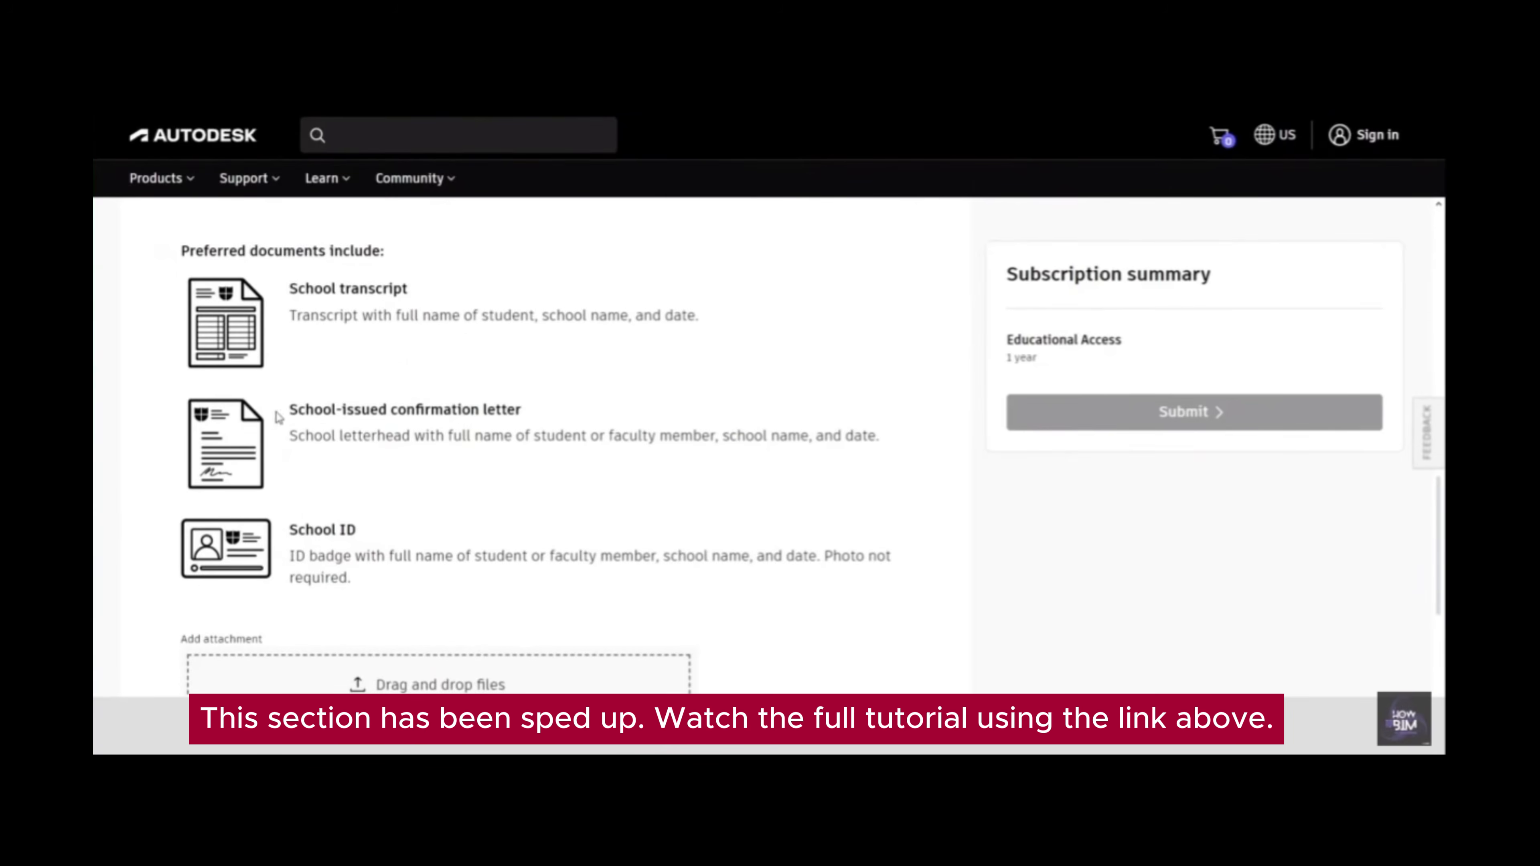
drag(276, 411, 553, 412)
click(498, 493)
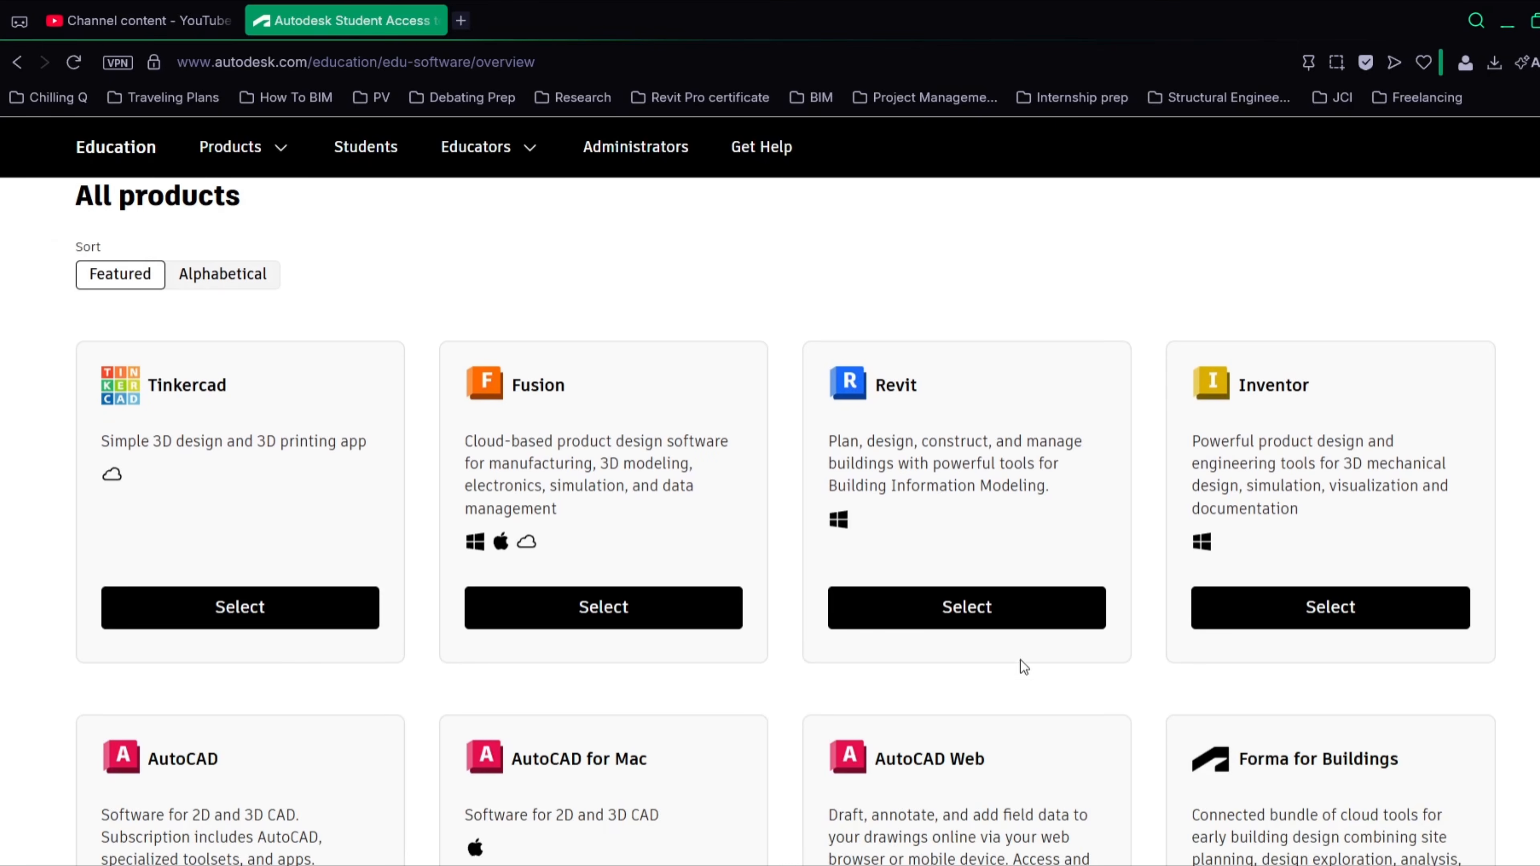
Step: Select Revit among the education products and access it through the Student subscription plan
click(990, 616)
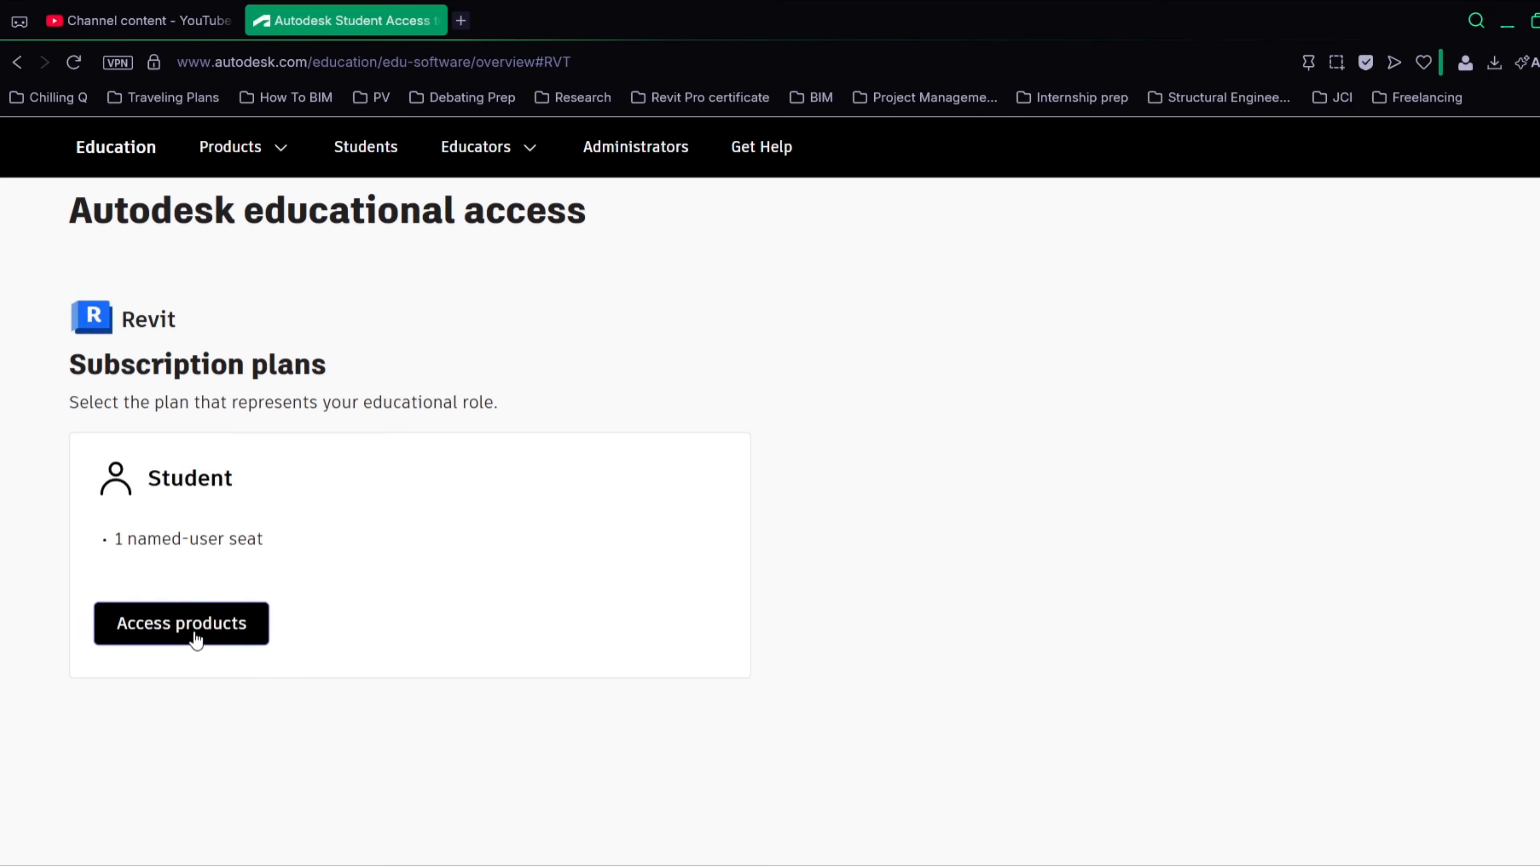
click(183, 624)
scroll(1085, 810, down, 2)
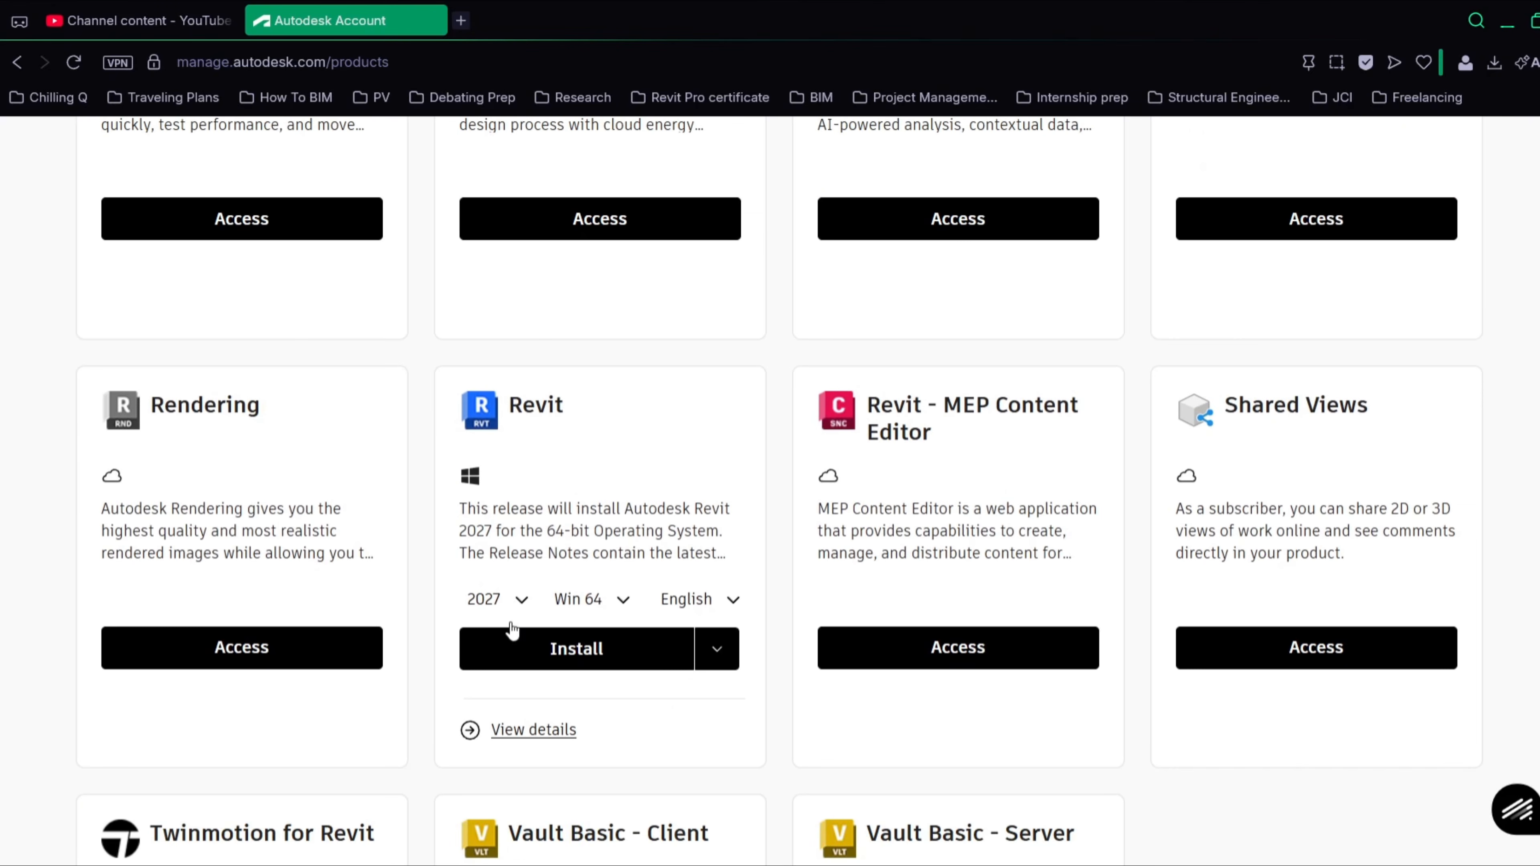
Step: Keep version 2027 for Revit, check the other install options, start the standard installation and accept the Autodesk terms
click(498, 600)
click(509, 649)
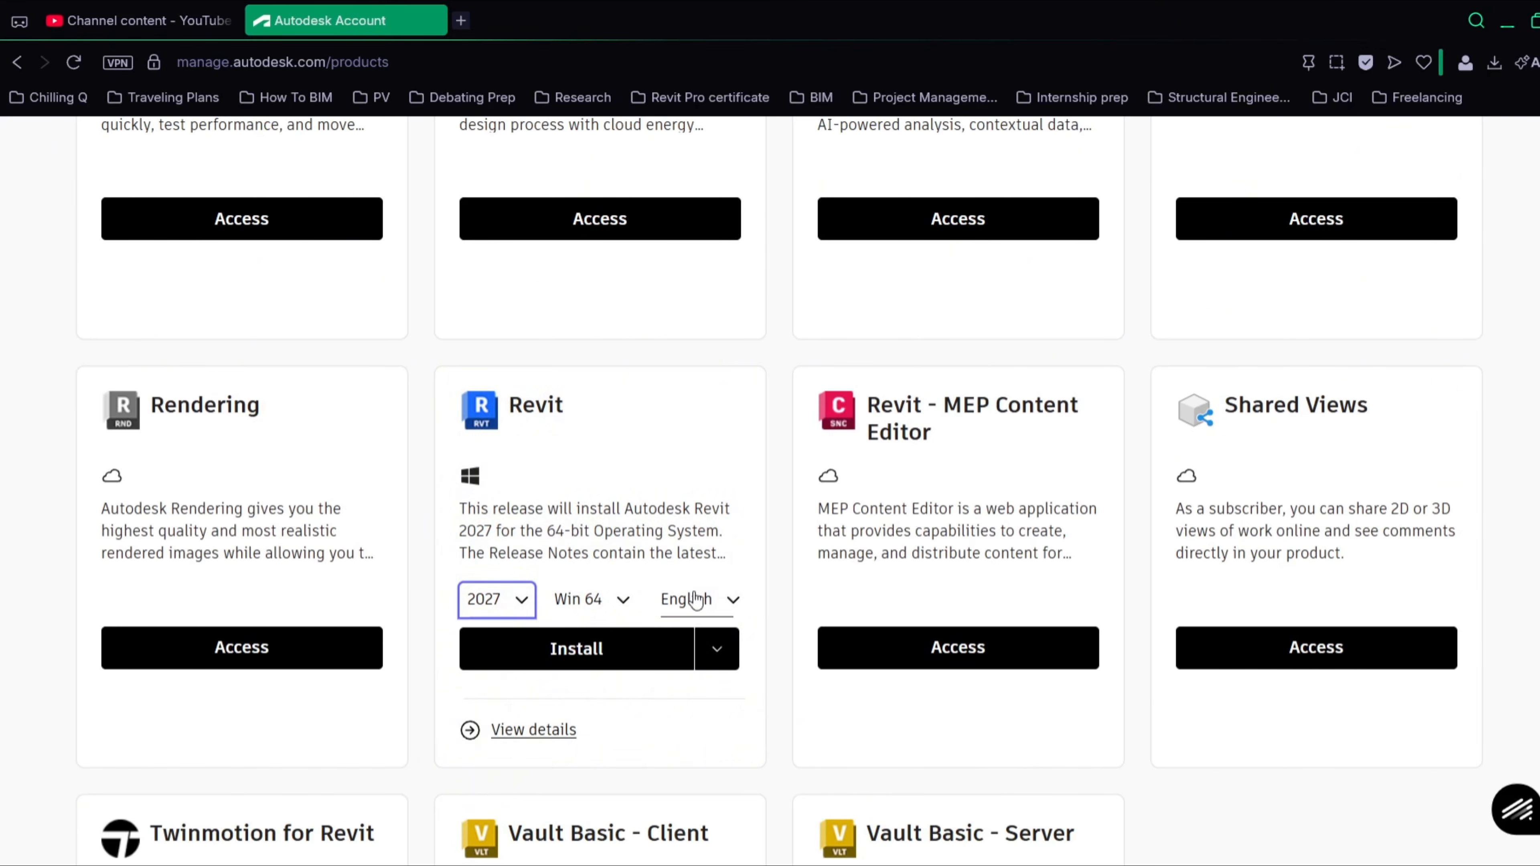
click(717, 649)
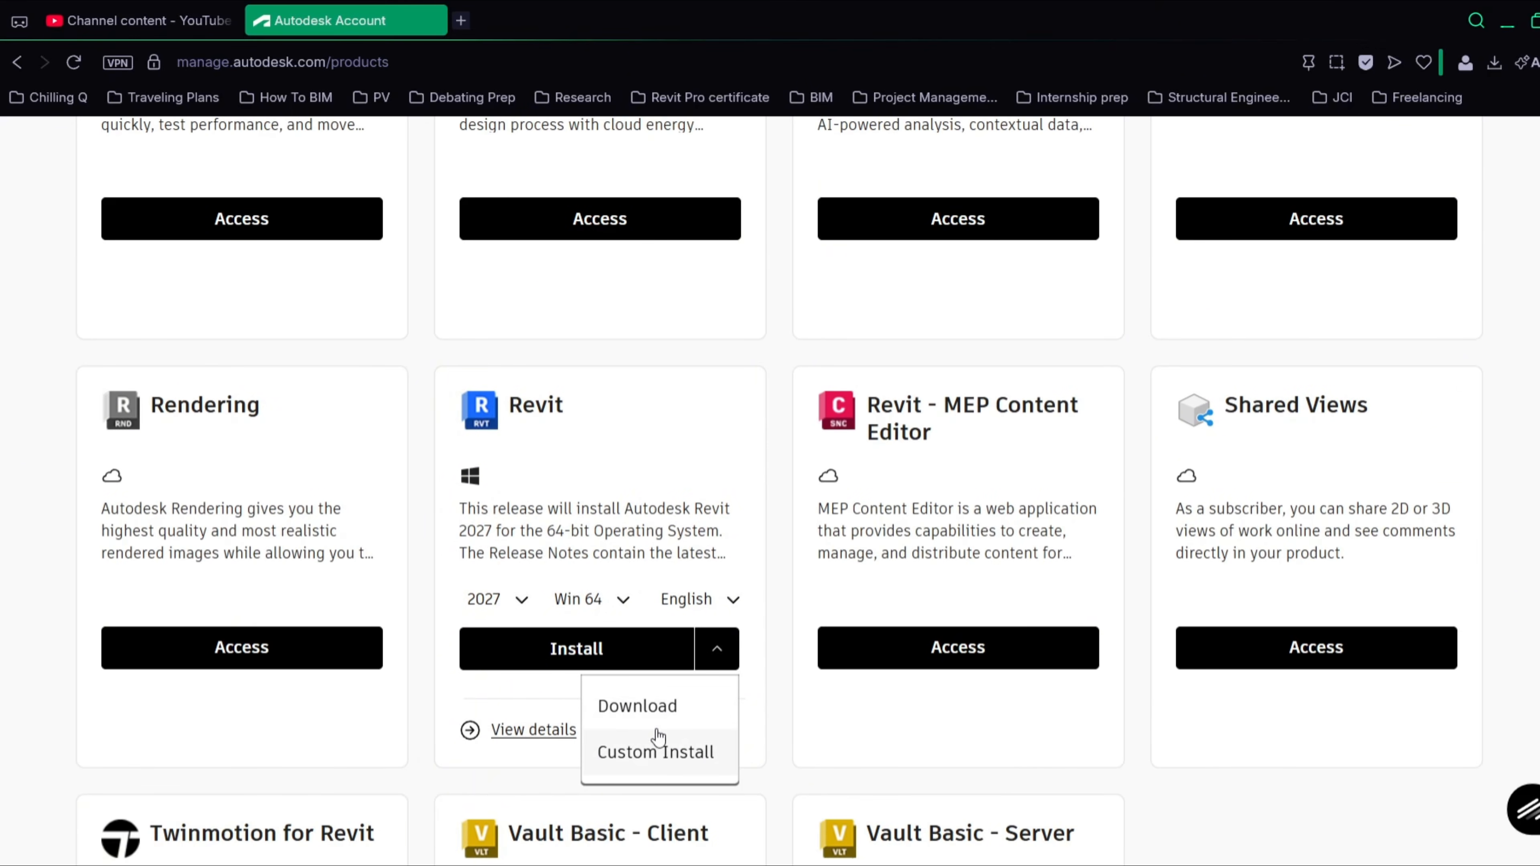
click(590, 659)
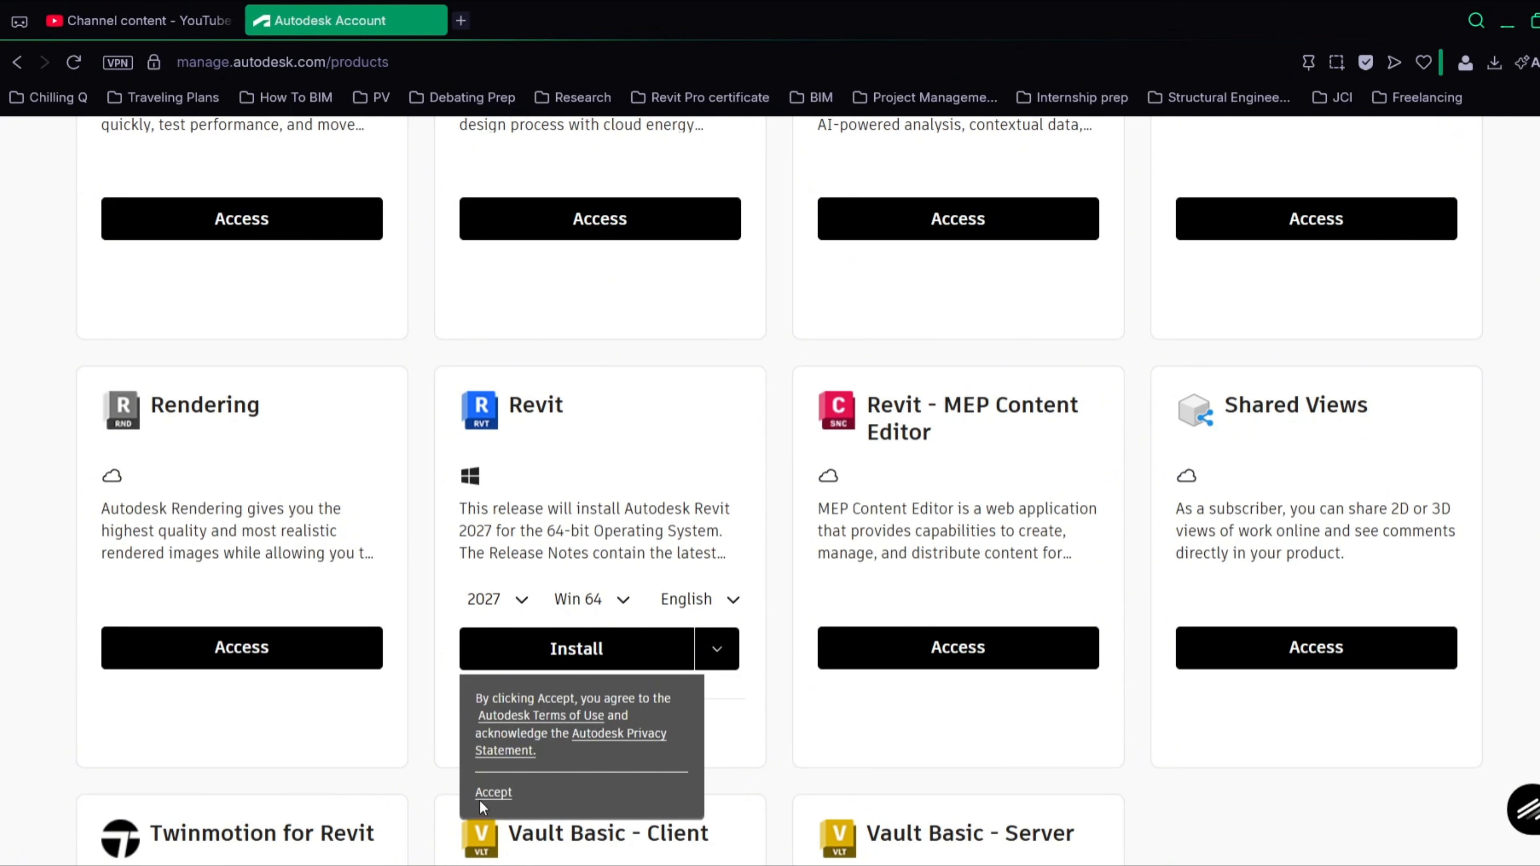
click(494, 792)
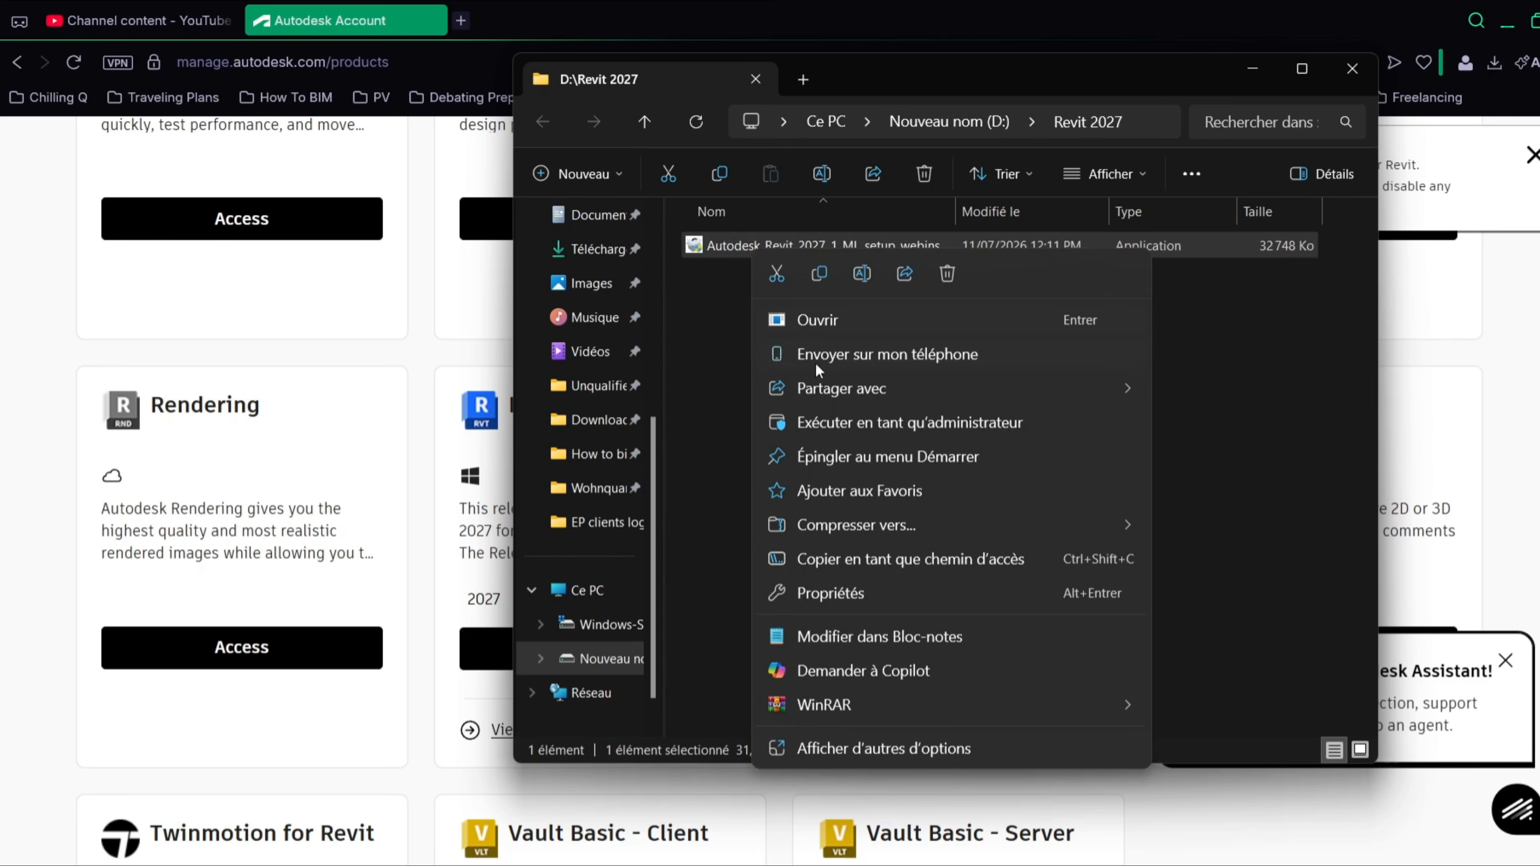
Step: Run the Revit 2027 web installer as administrator and start the installation with the 2027.1 update in the default product and content locations
click(845, 423)
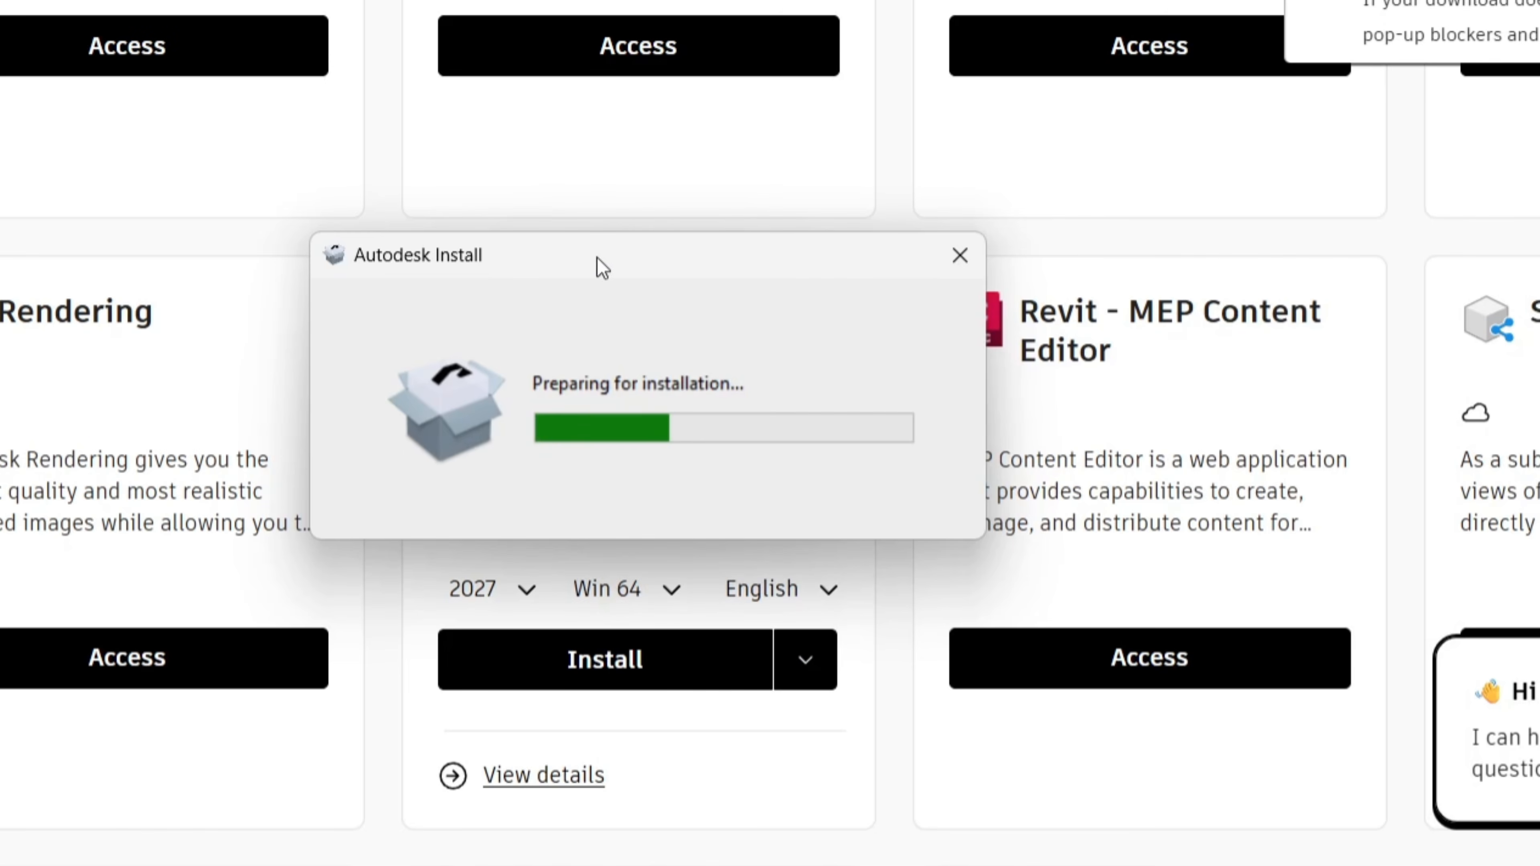
drag(602, 267, 799, 279)
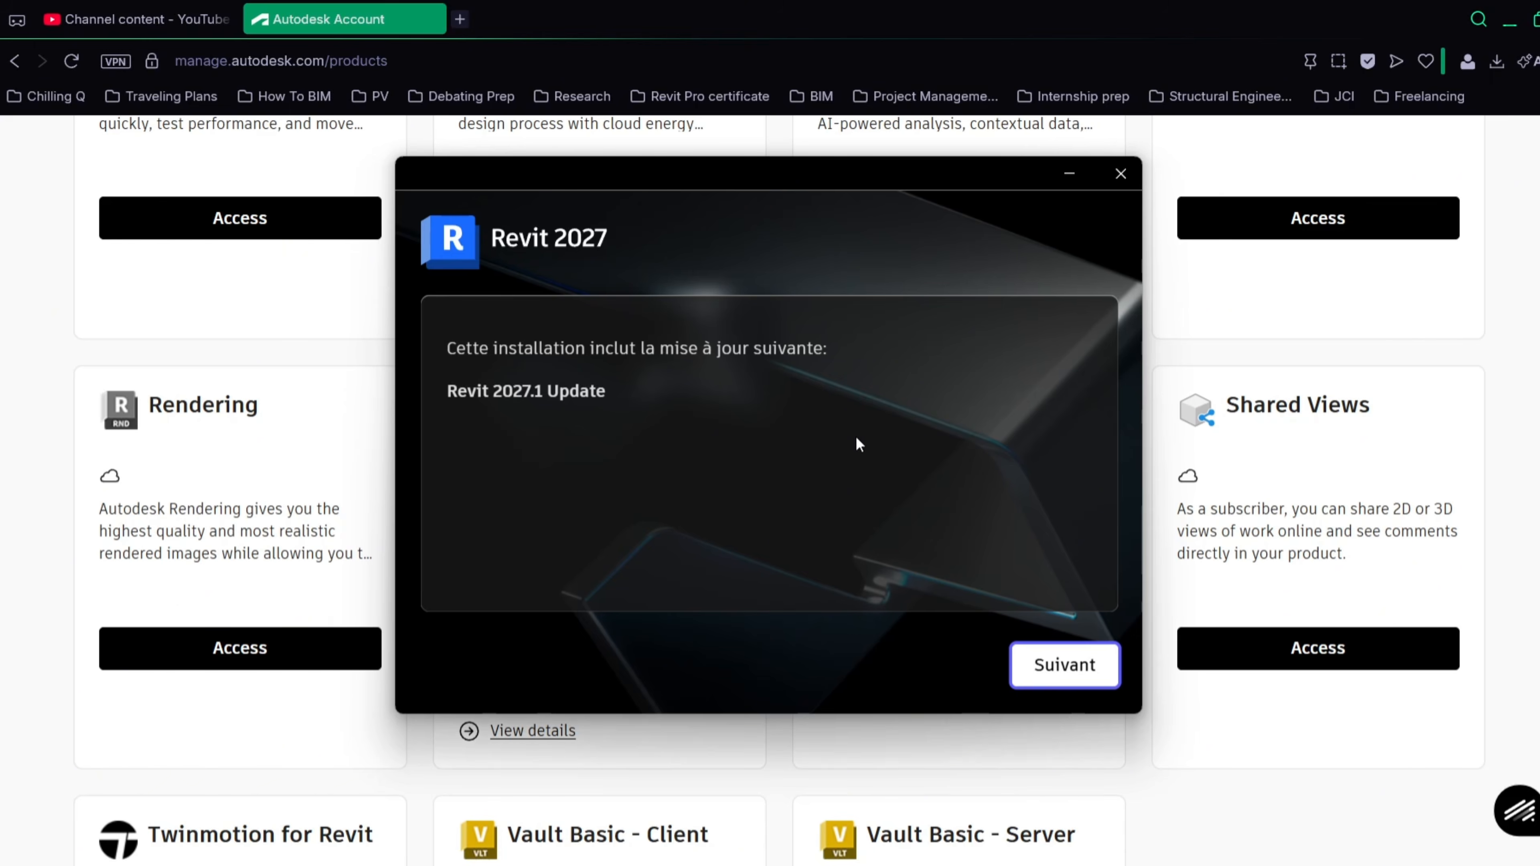
click(1038, 667)
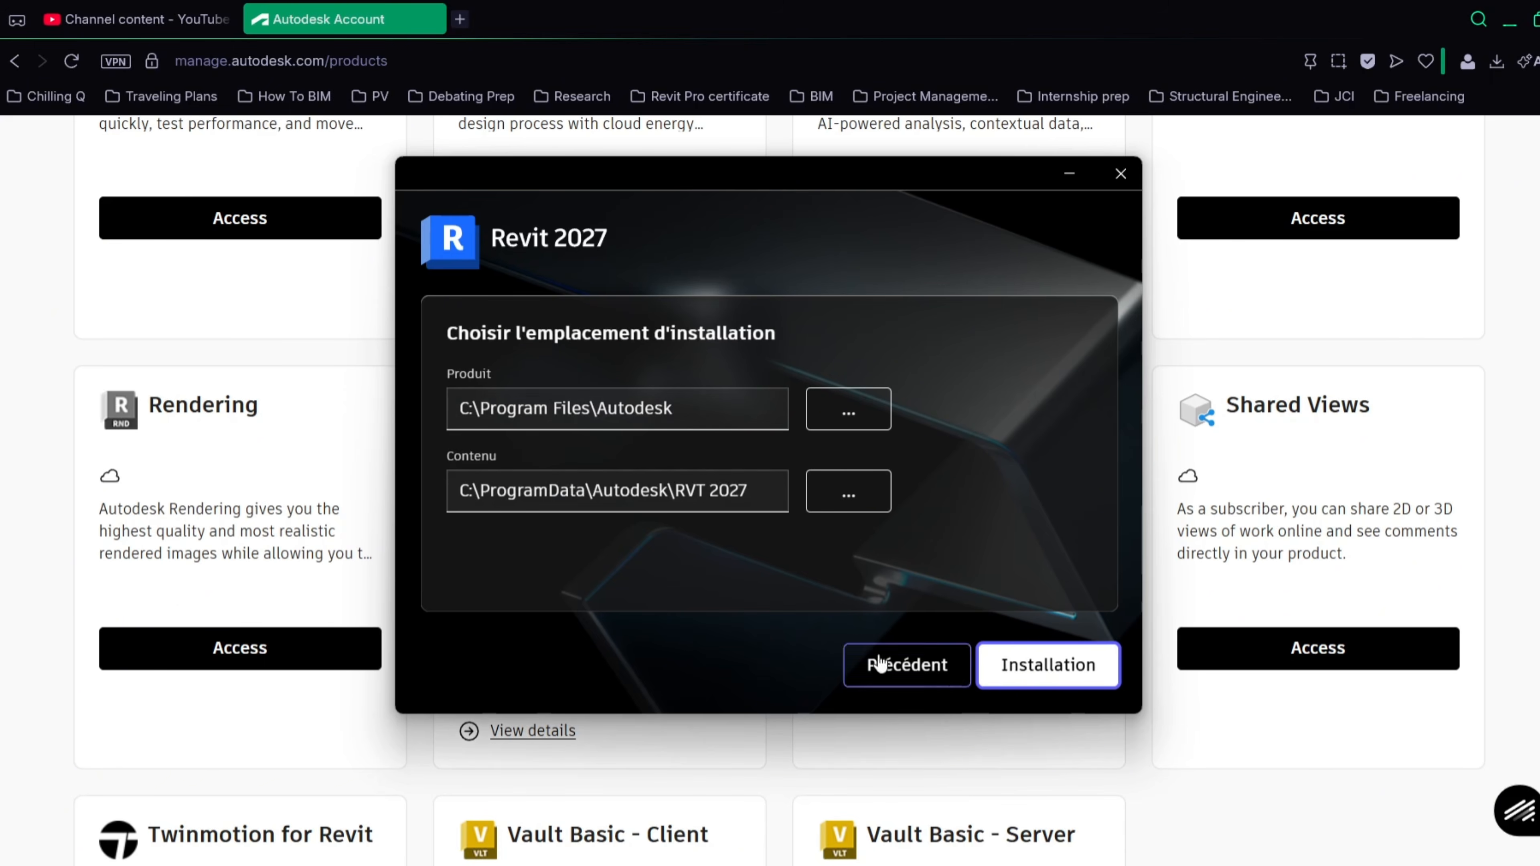
key(Return)
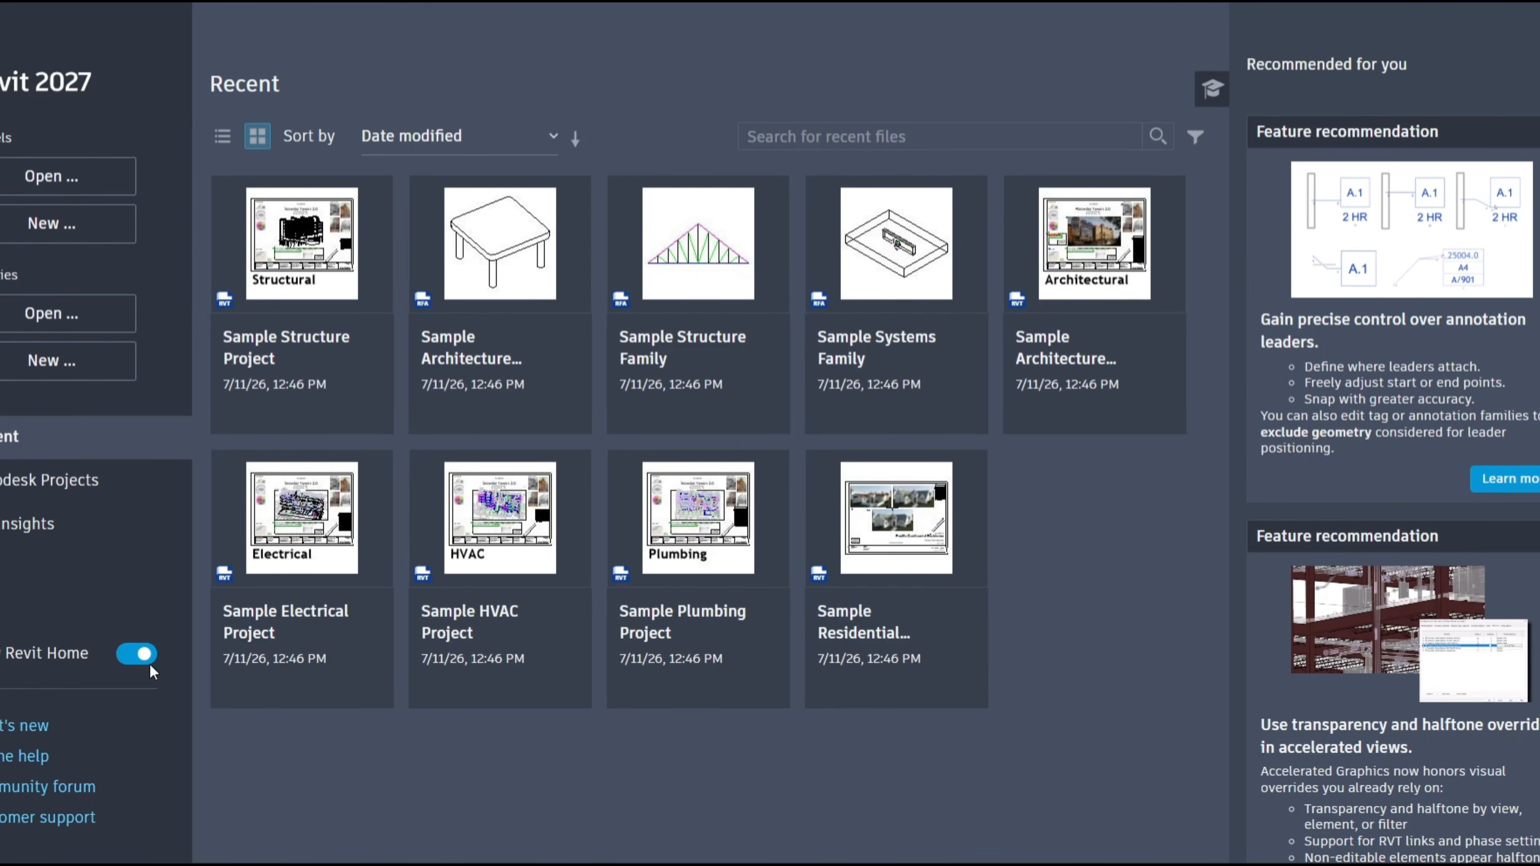
Step: Switch the new Revit Home off and back on, and show the recent files as a list and again as tiles
click(143, 654)
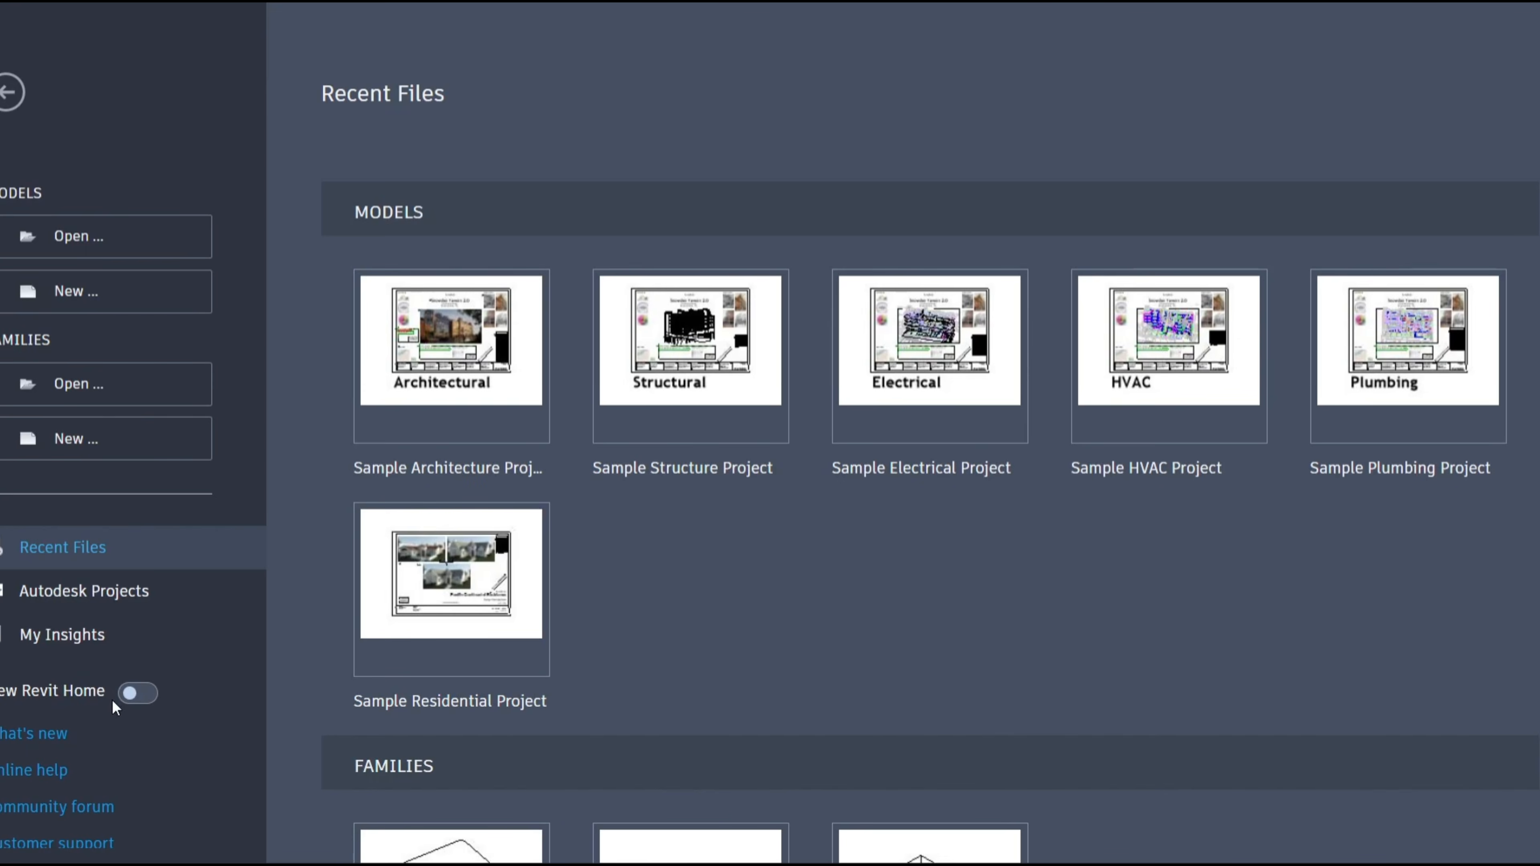
click(133, 698)
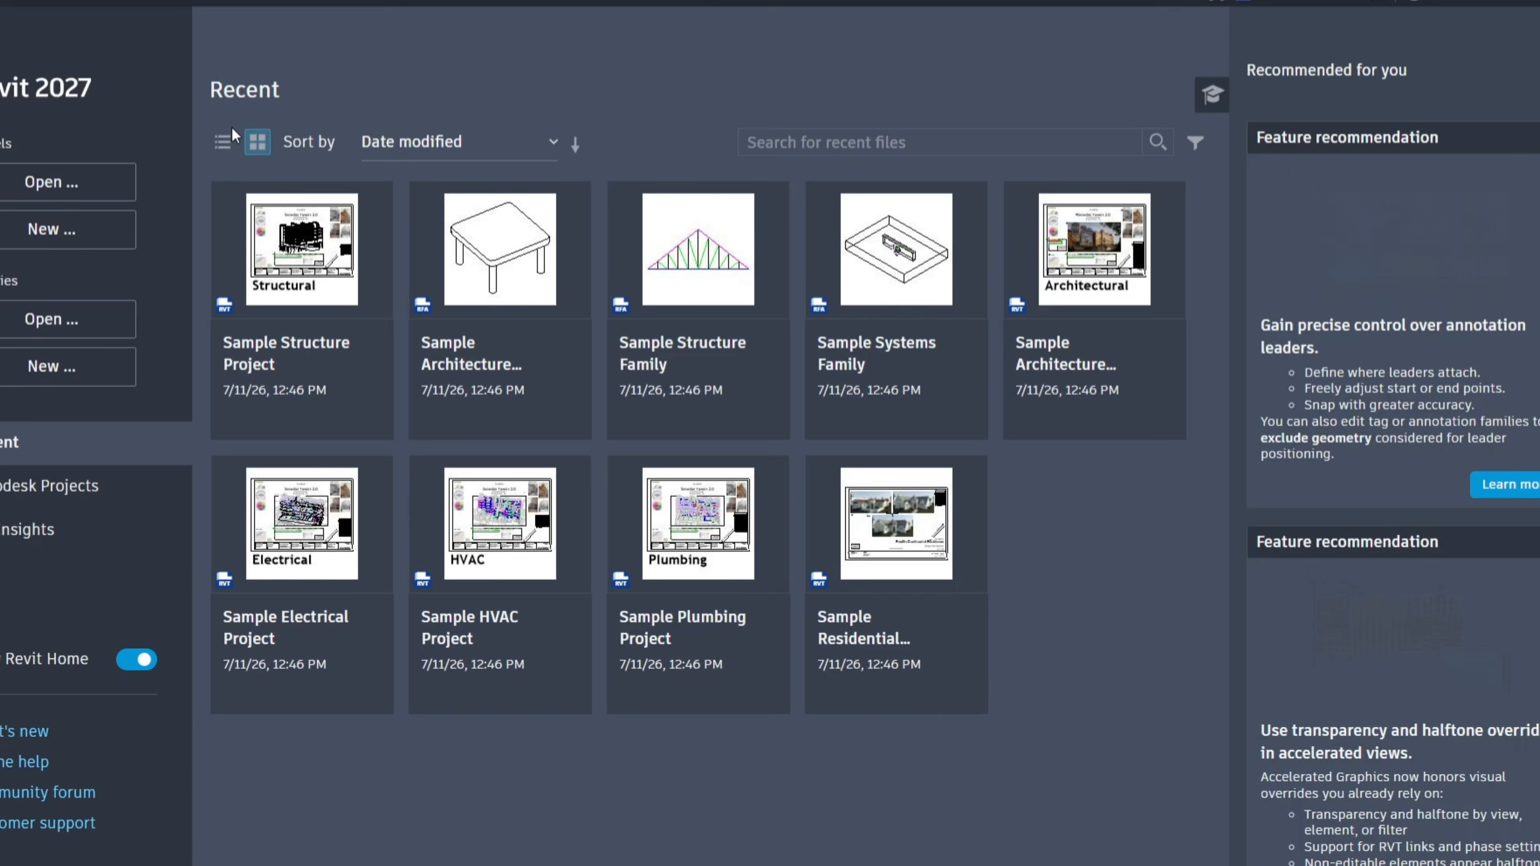
click(225, 139)
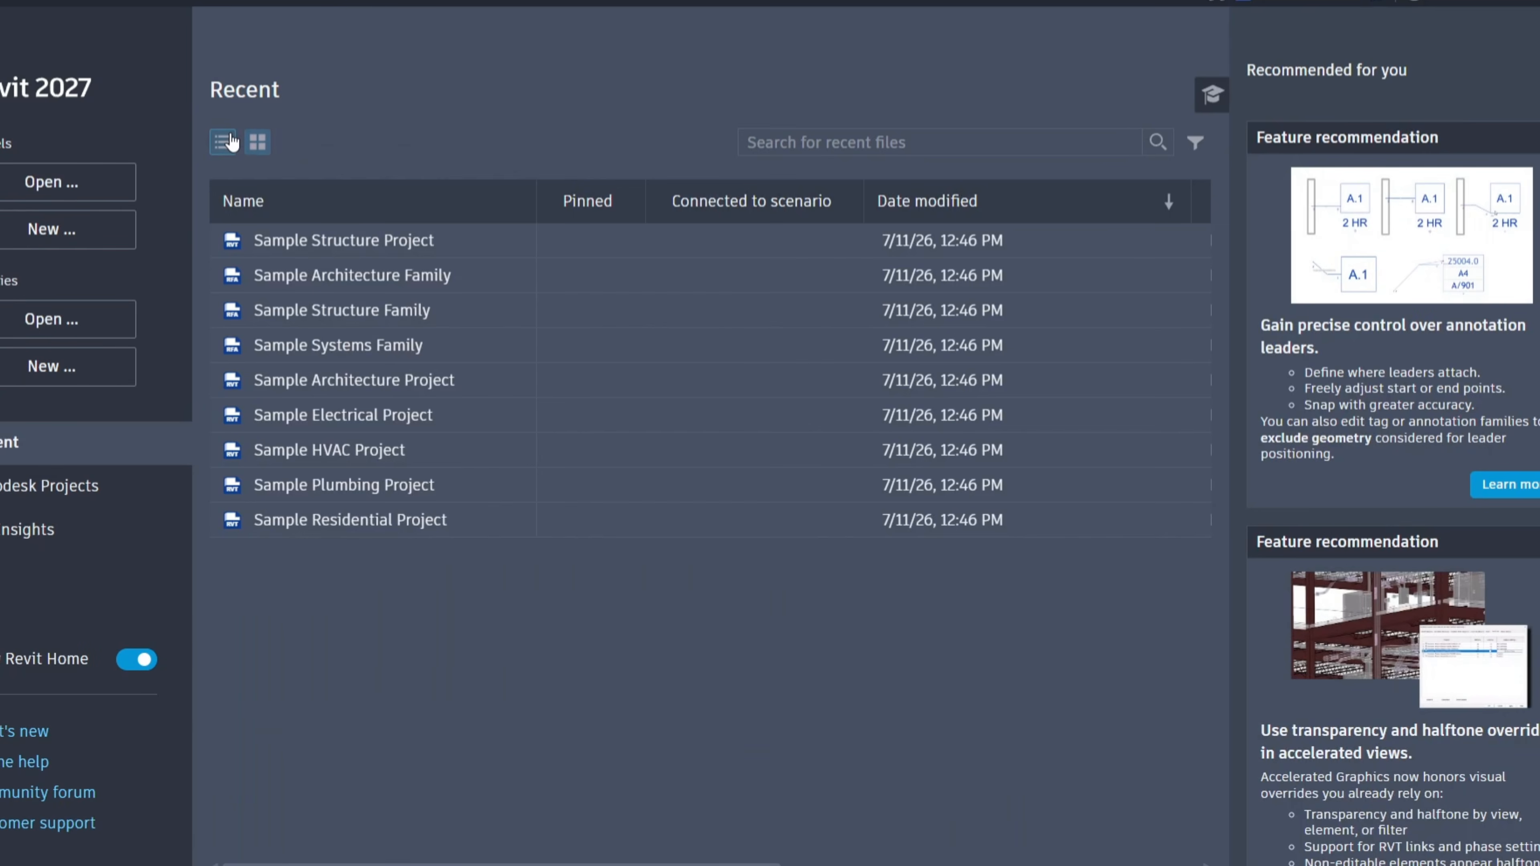
click(258, 142)
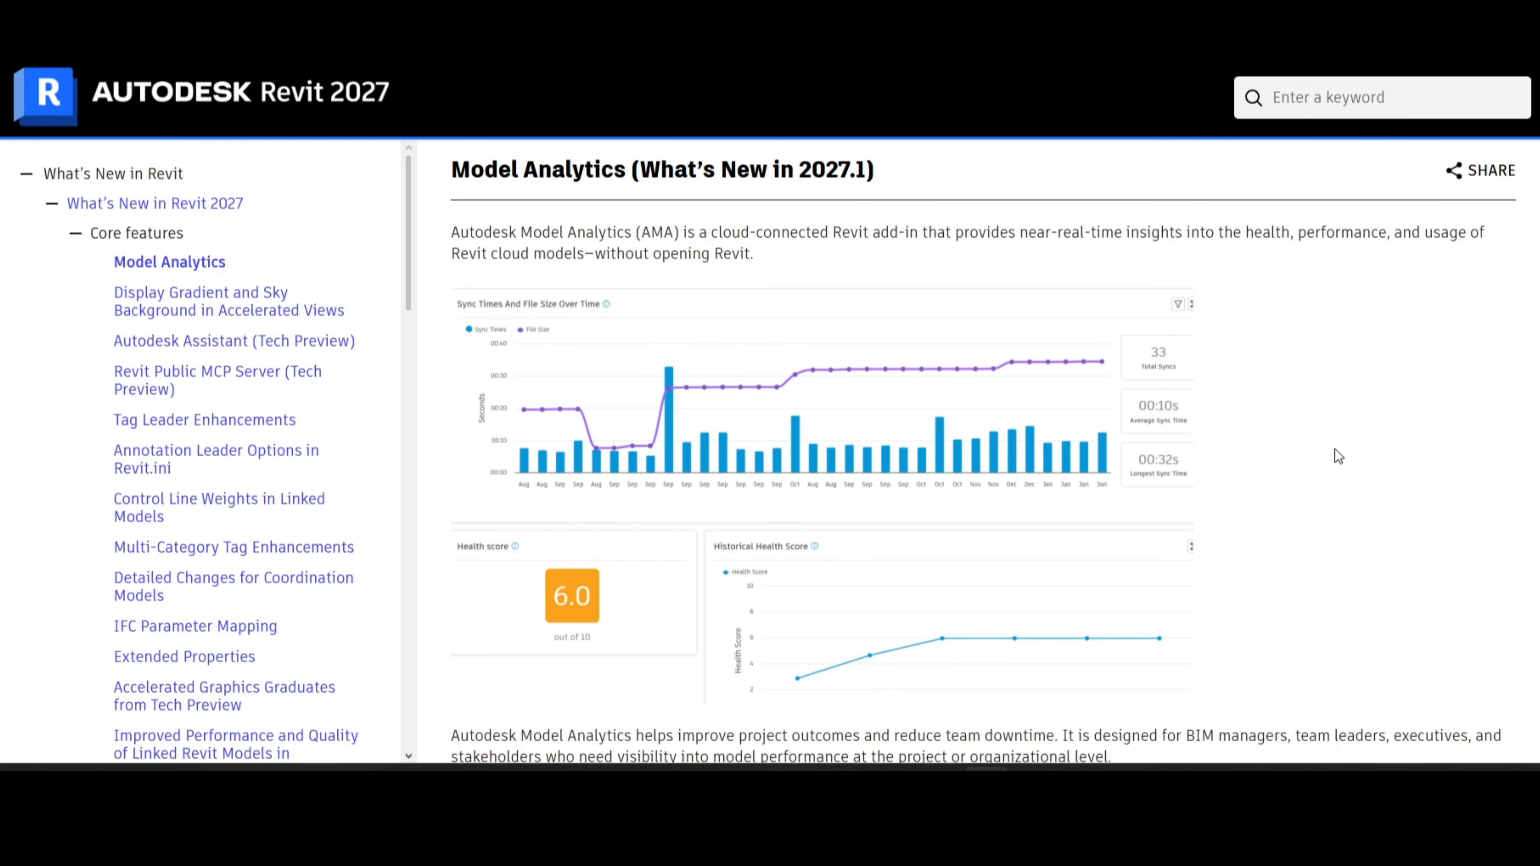
Step: Read the What's New topics on Model Analytics and gradient and sky backgrounds, and open the Autodesk Assistant (Tech Preview) topic
scroll(1328, 455, down, 4)
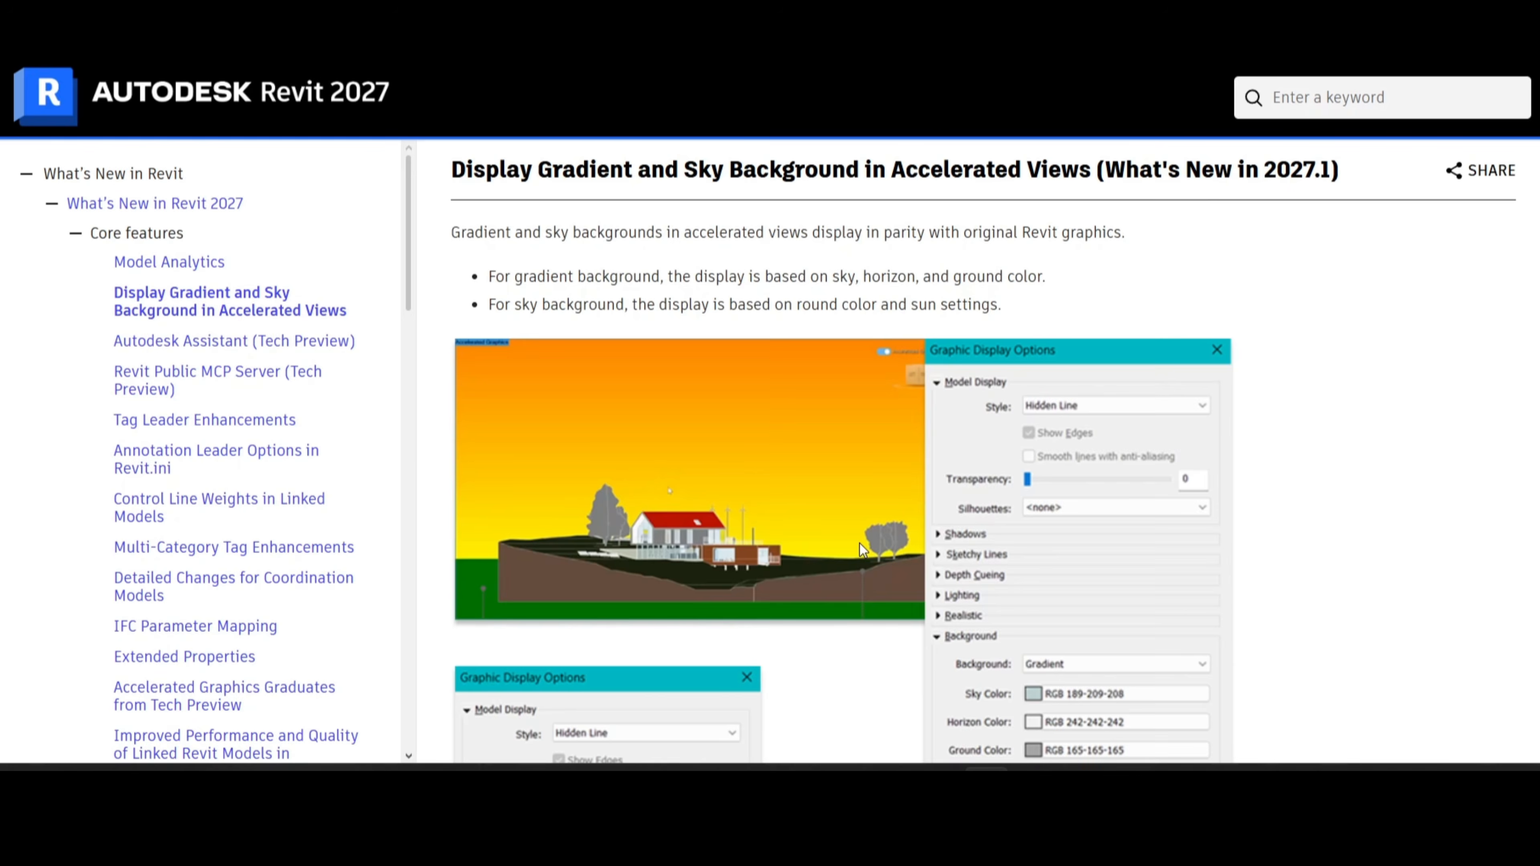
scroll(859, 543, down, 10)
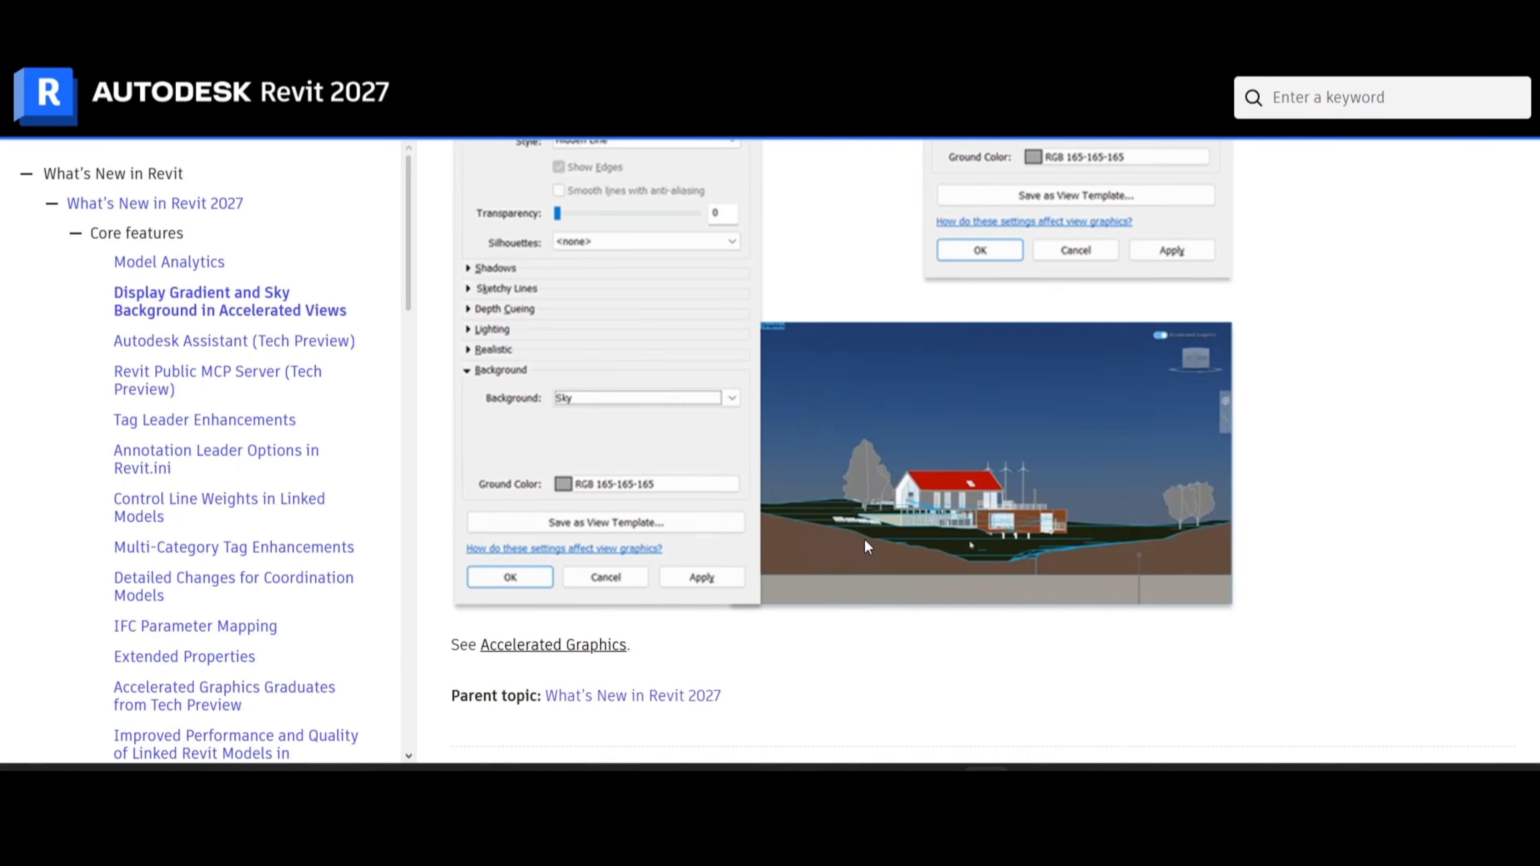
scroll(864, 540, down, 3)
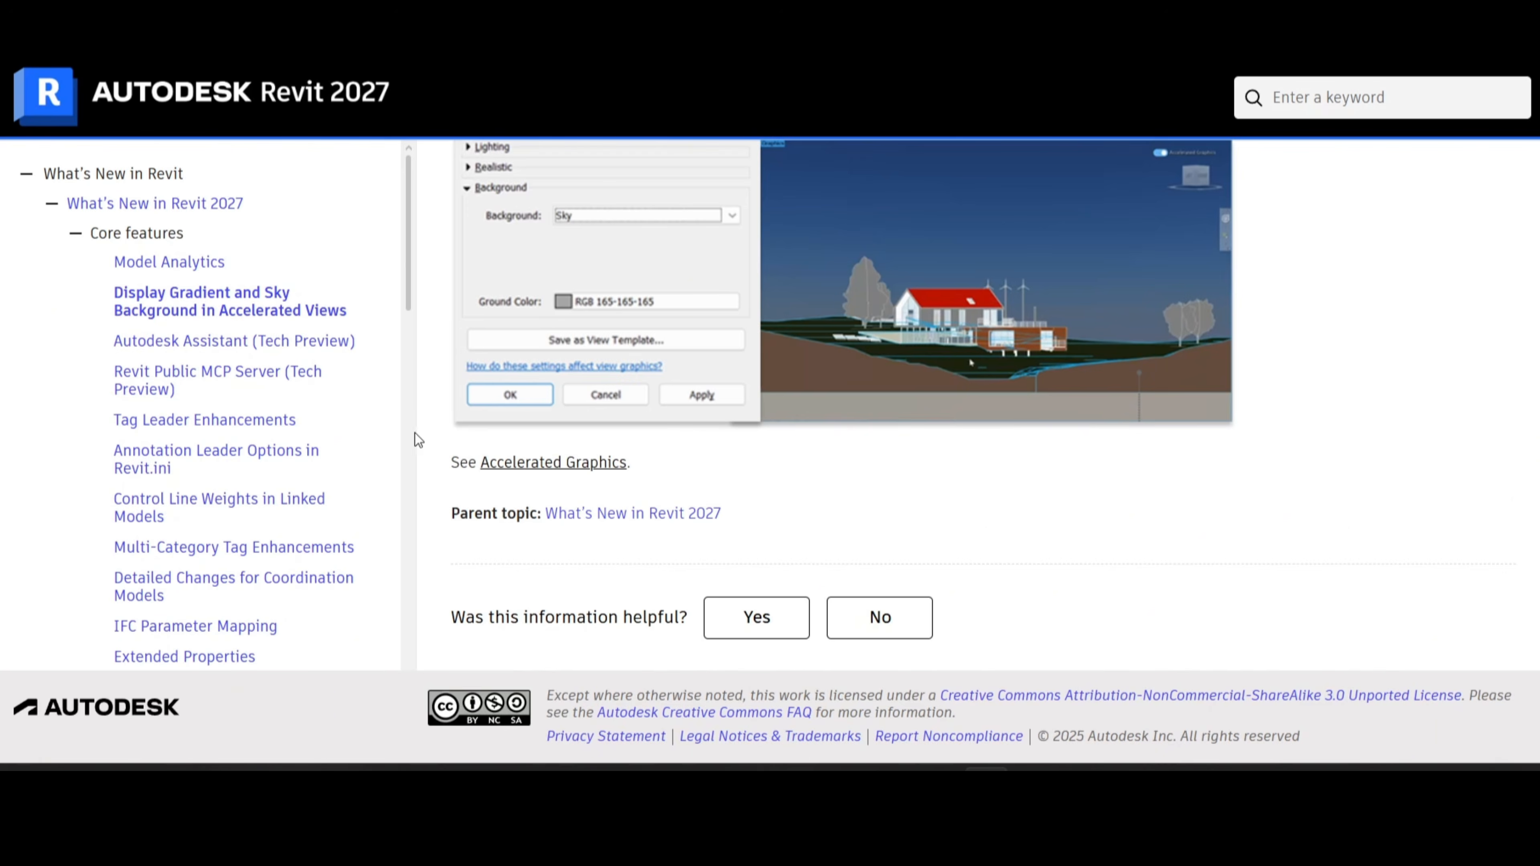
click(220, 349)
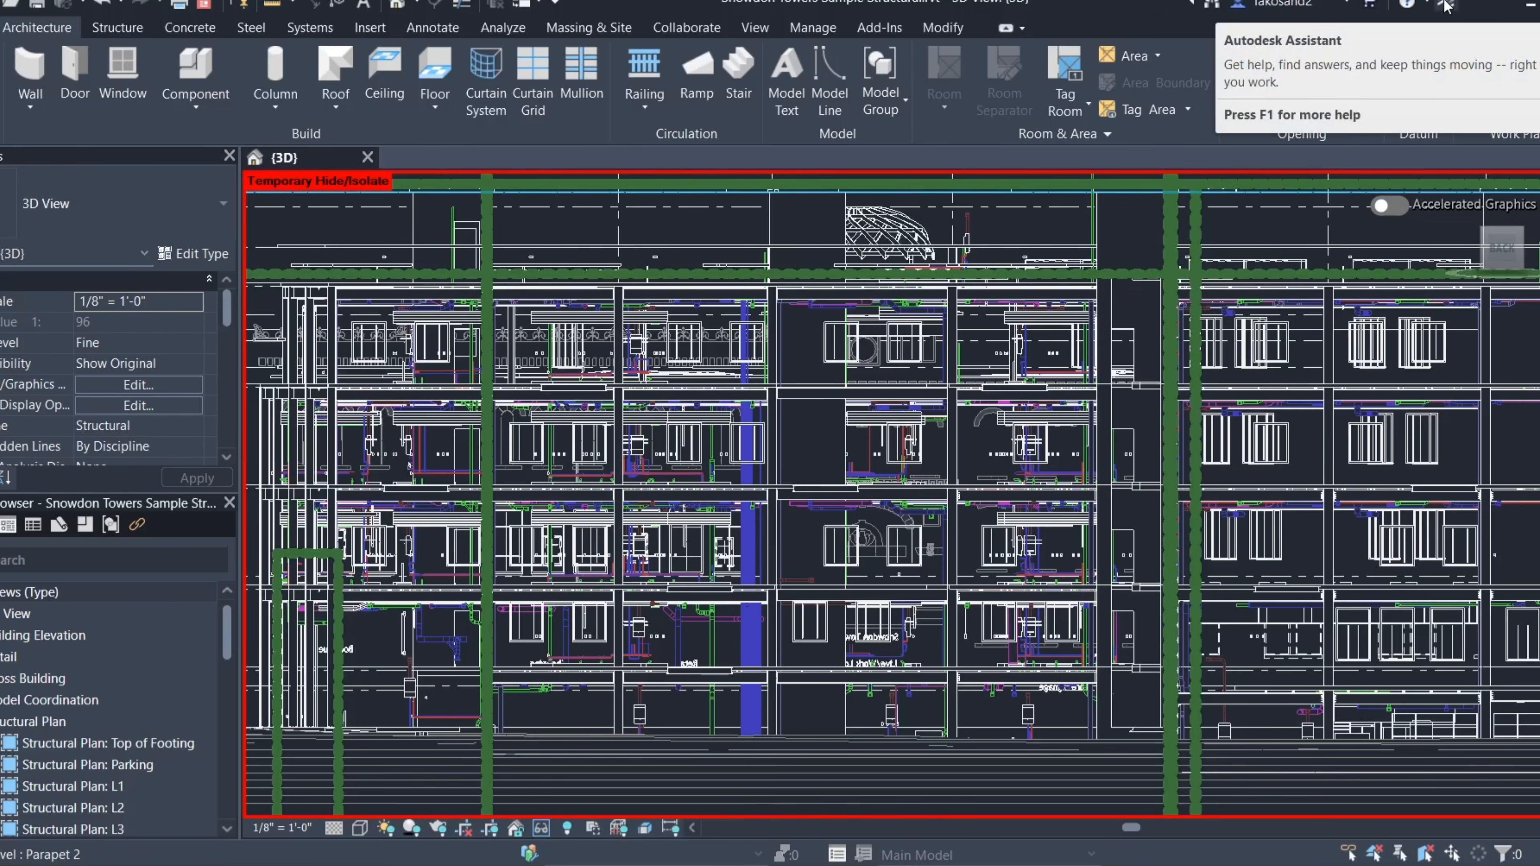
Step: Open Autodesk Assistant in the Snowdon Towers structural sample and ask it to "create a structural column schedule"
click(1447, 6)
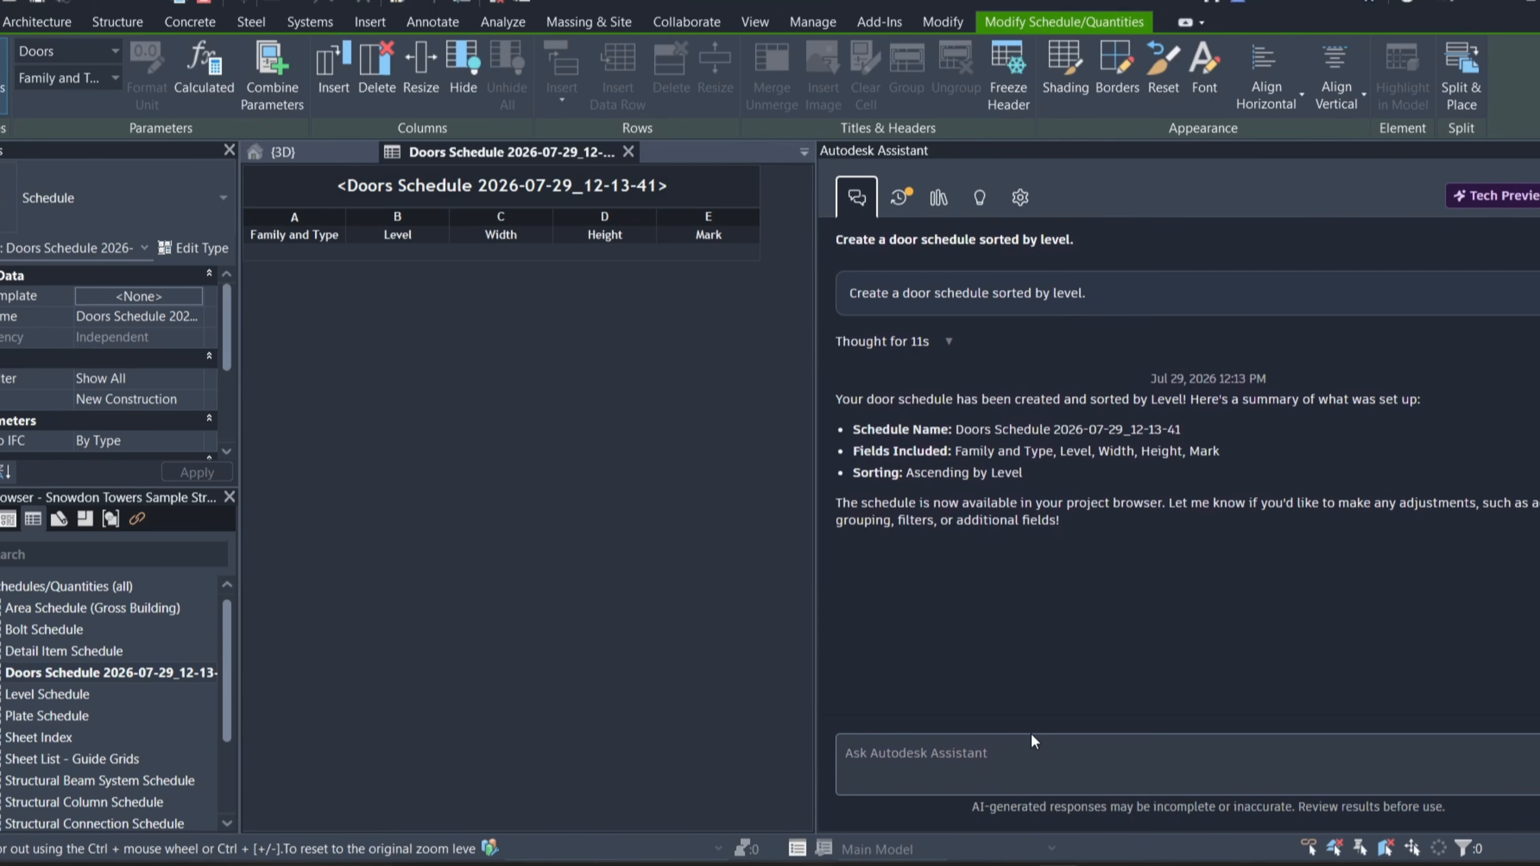
click(1032, 733)
text(create a structural column schedule)
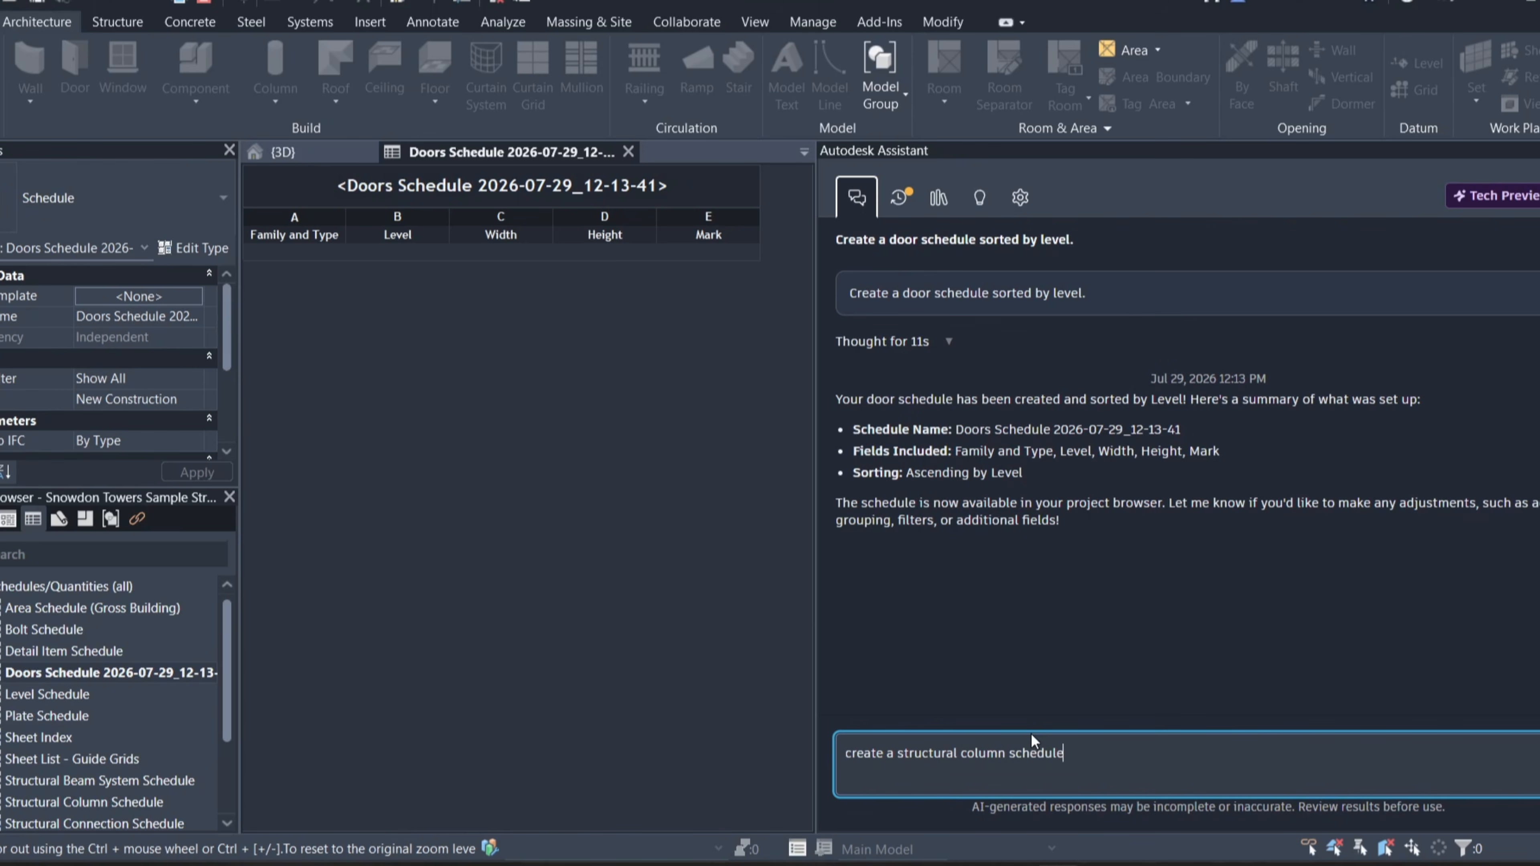
key(Return)
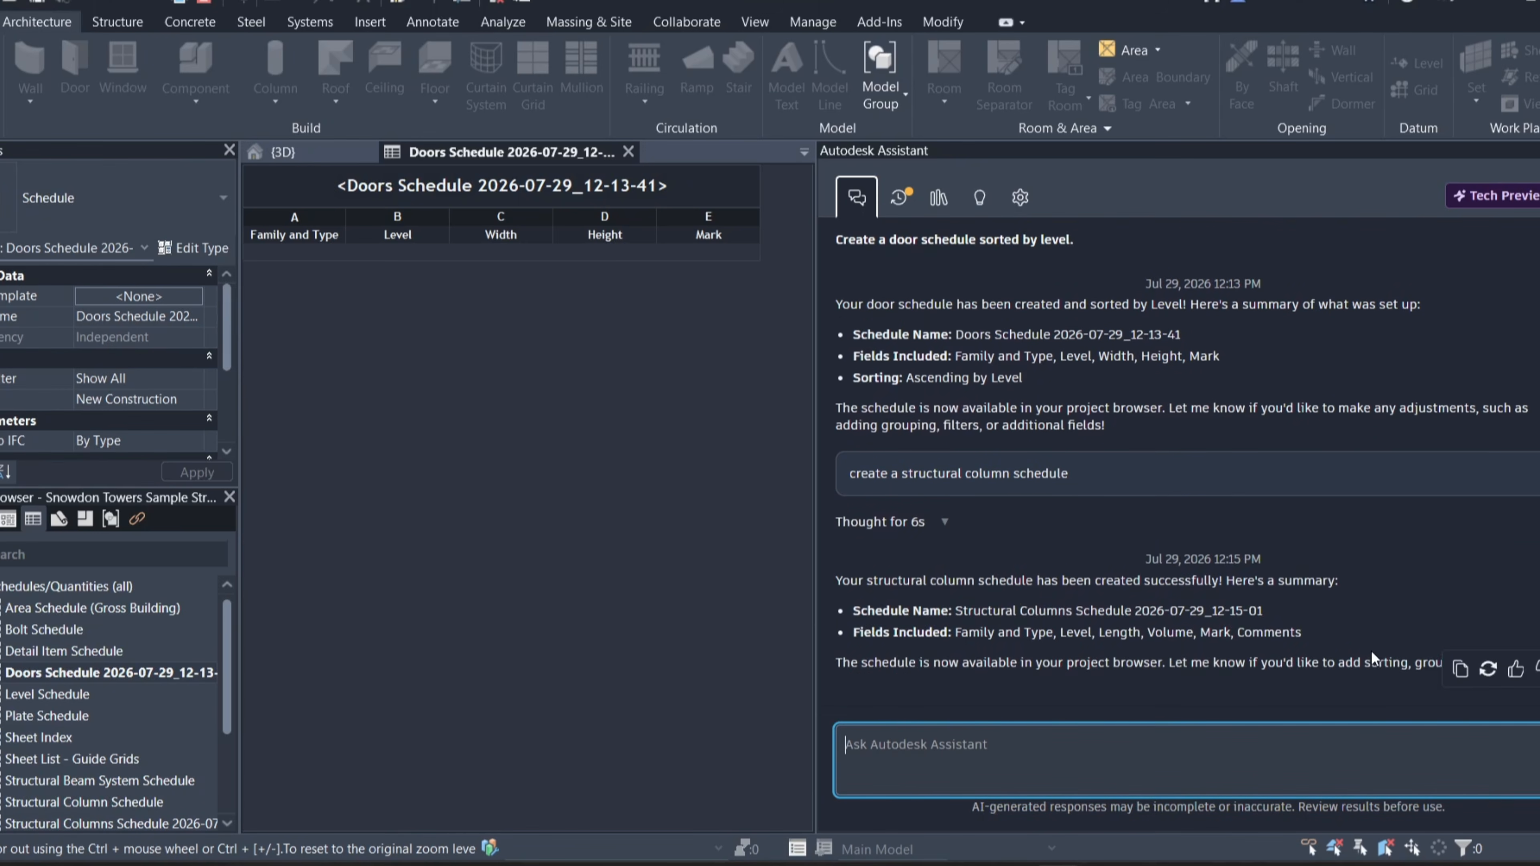
Step: Open the structural columns schedule made by the assistant, look through its rows and widen the Family and Type column
drag(225, 629, 224, 654)
scroll(223, 654, down, 2)
double_click(109, 735)
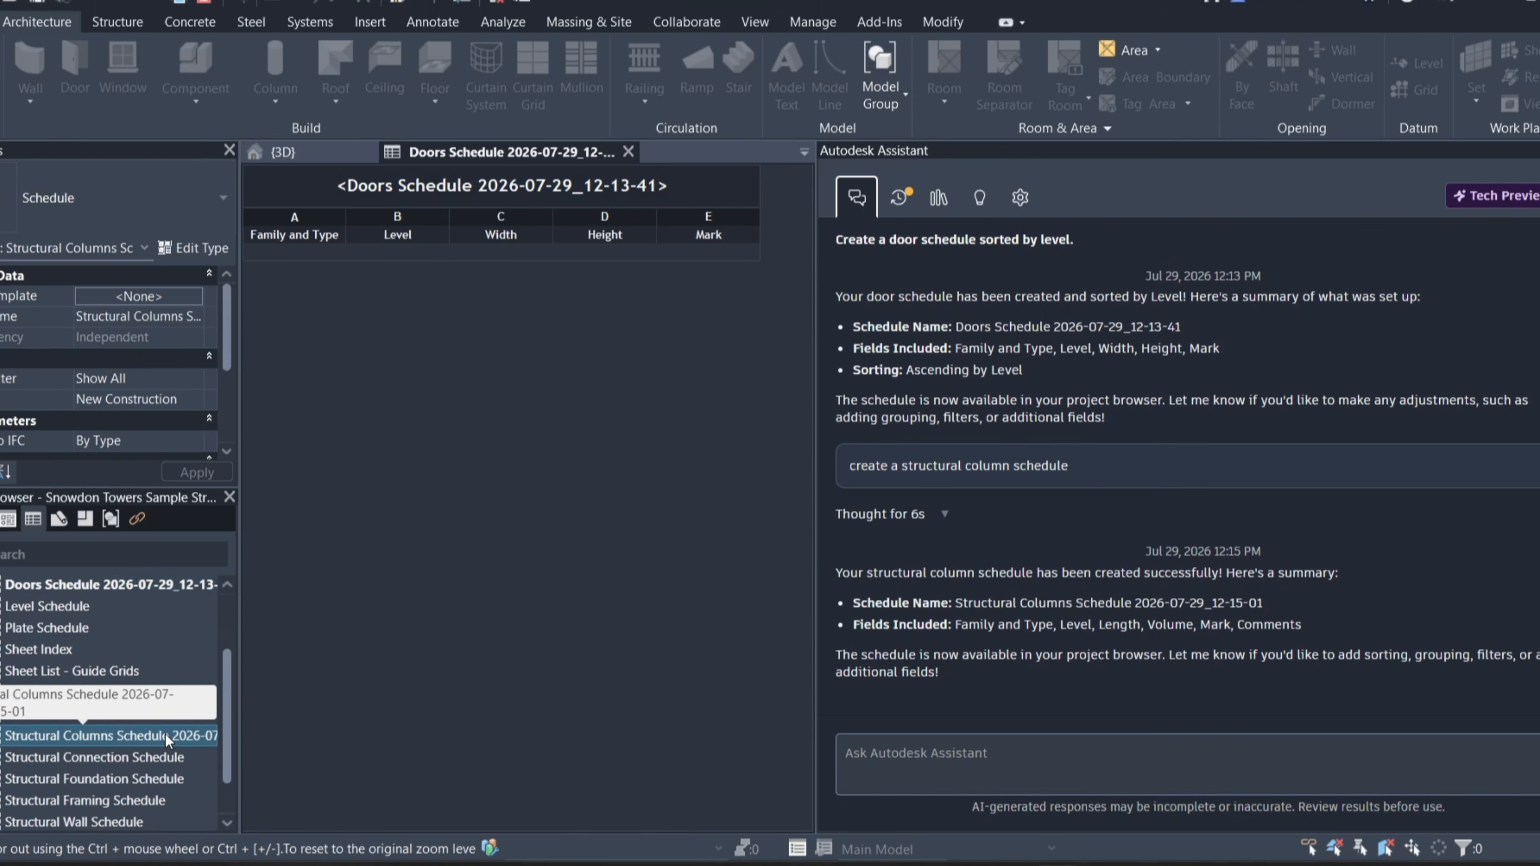
drag(1262, 243, 1270, 242)
scroll(446, 543, down, 2)
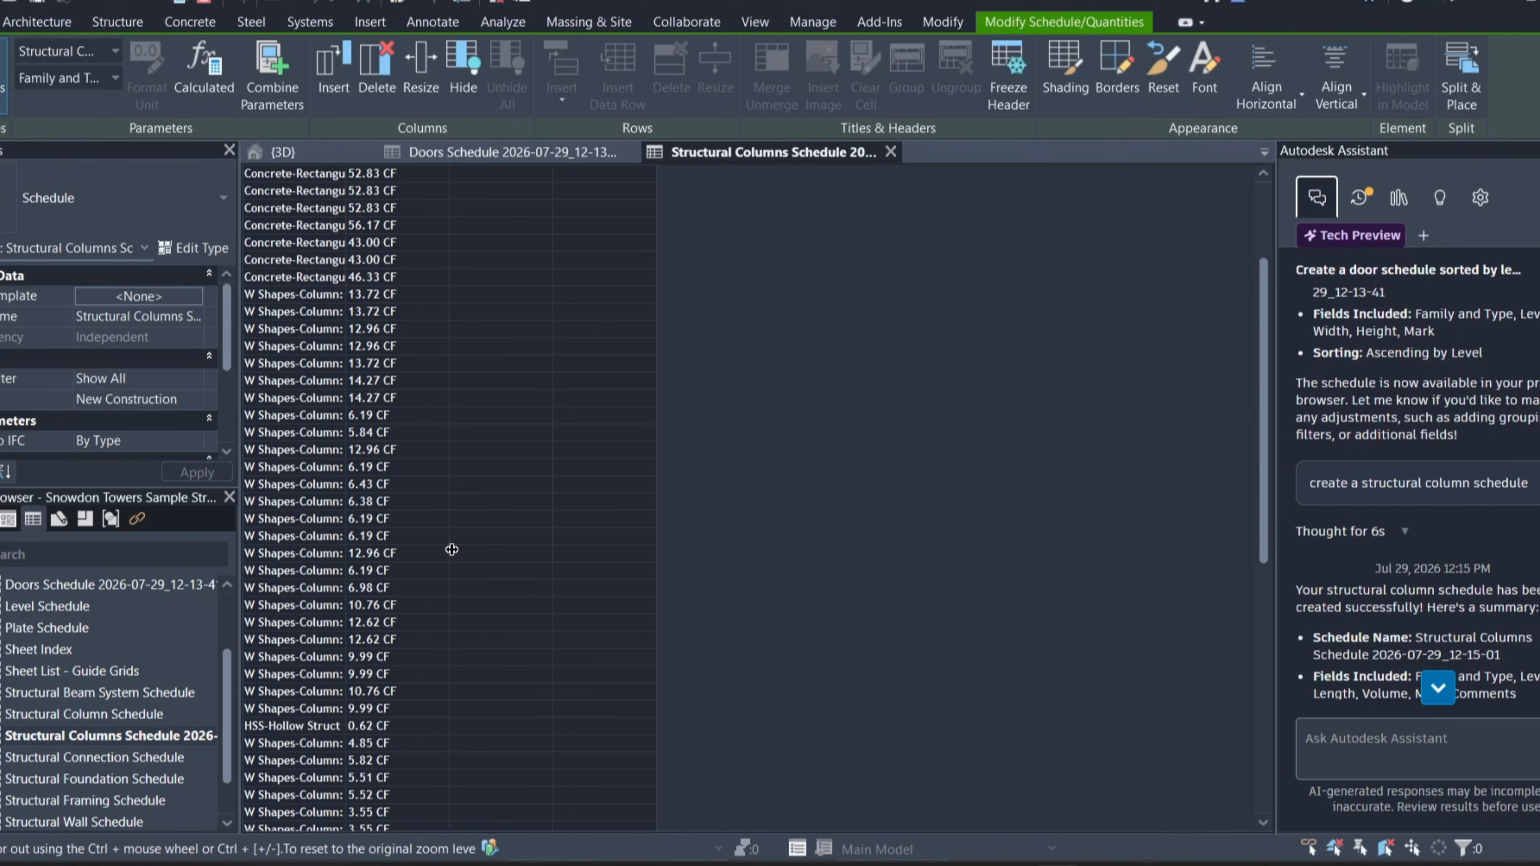
scroll(447, 544, up, 2)
drag(349, 231, 582, 230)
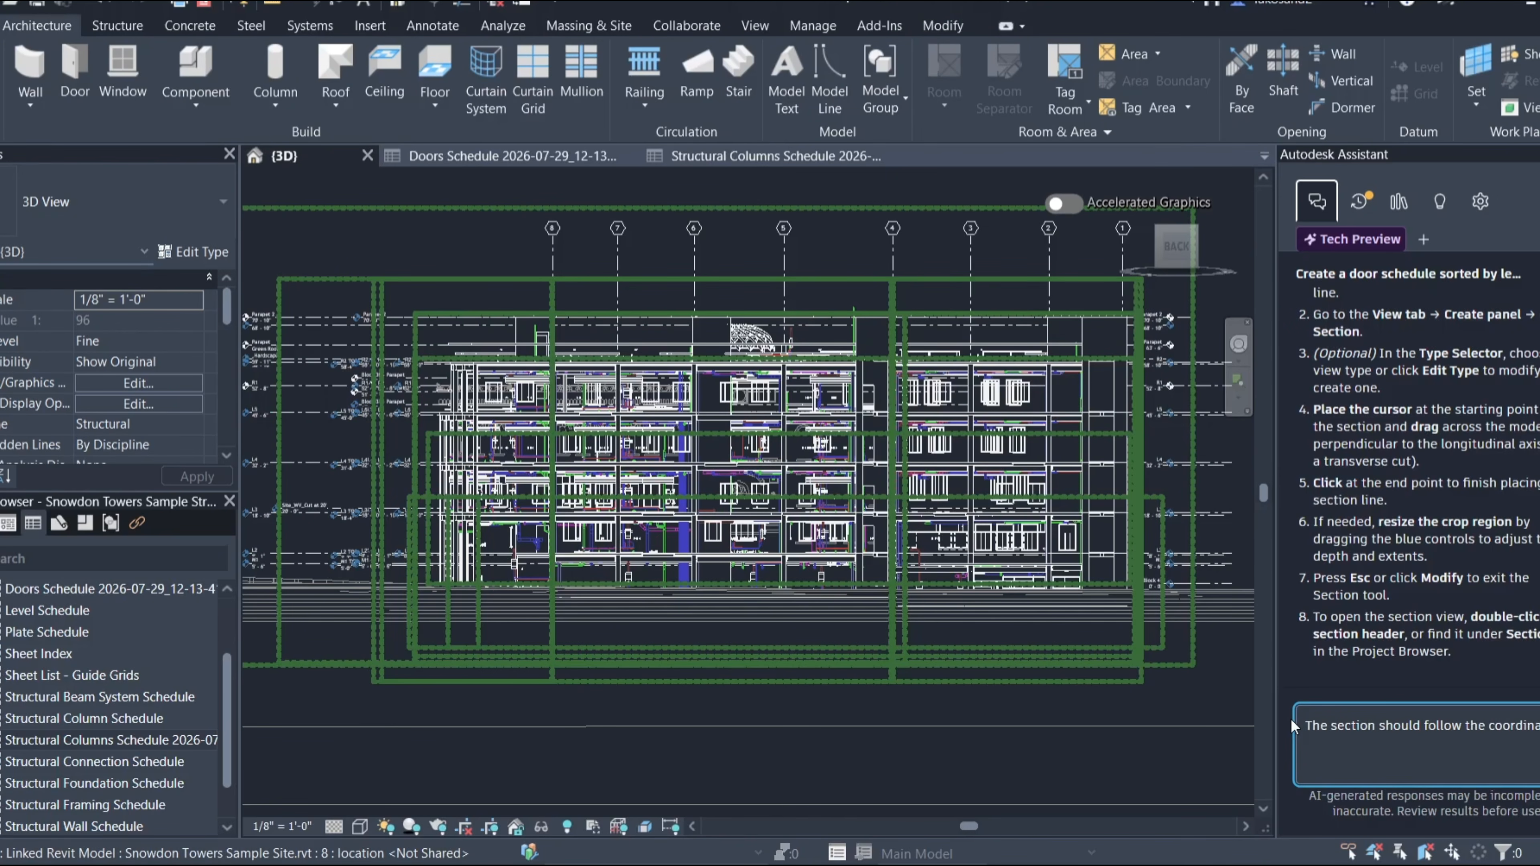
Step: Tell the assistant that the section should follow the coordinates of level 5, looking north and using the full model extents
text(of level 5)
key(Return)
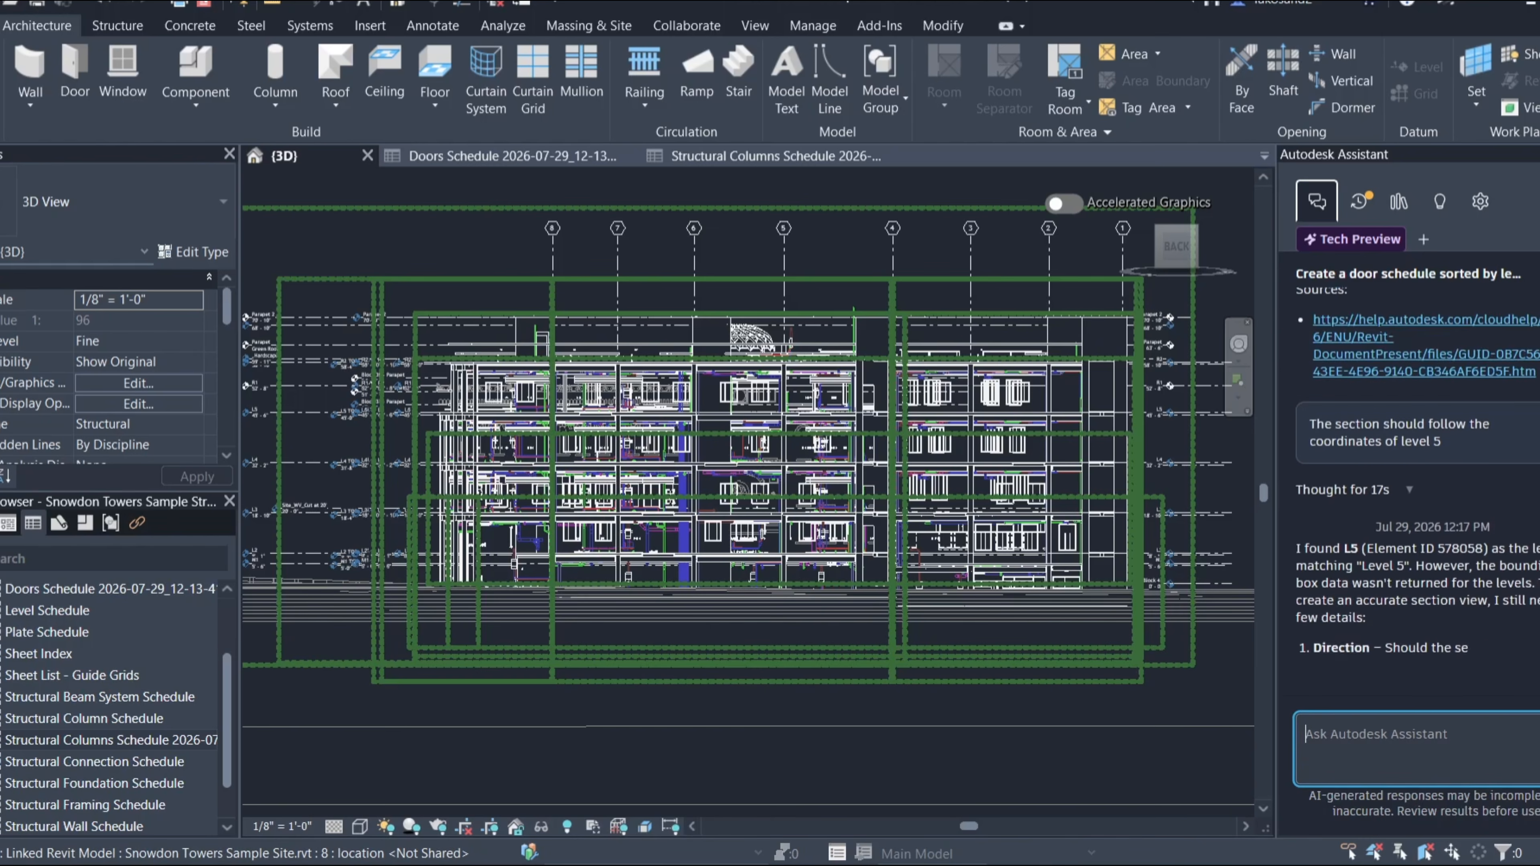
text(north)
key(shift+Return)
text(use full model)
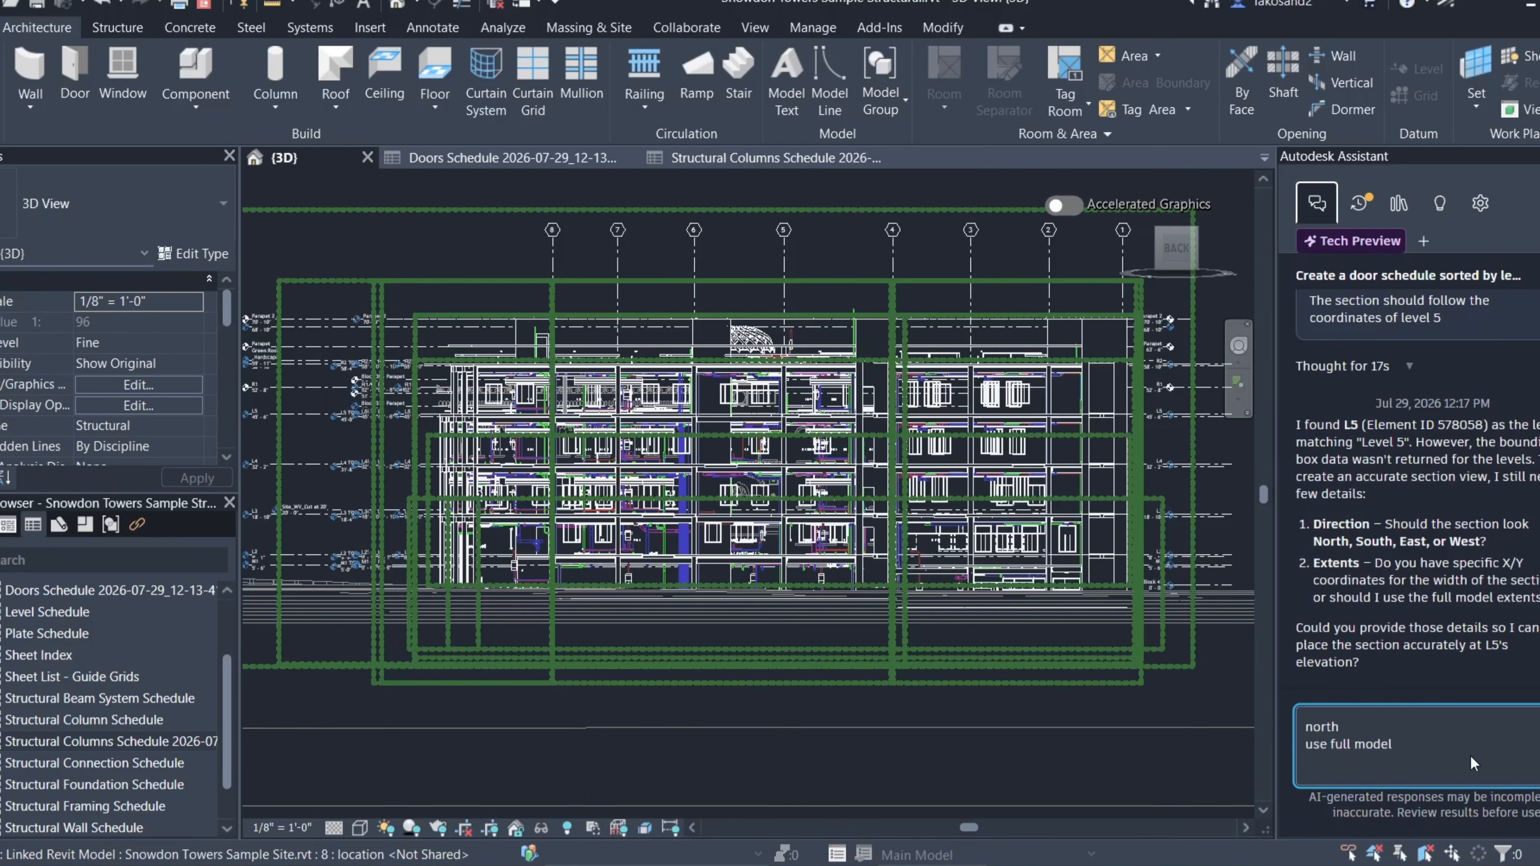
key(Return)
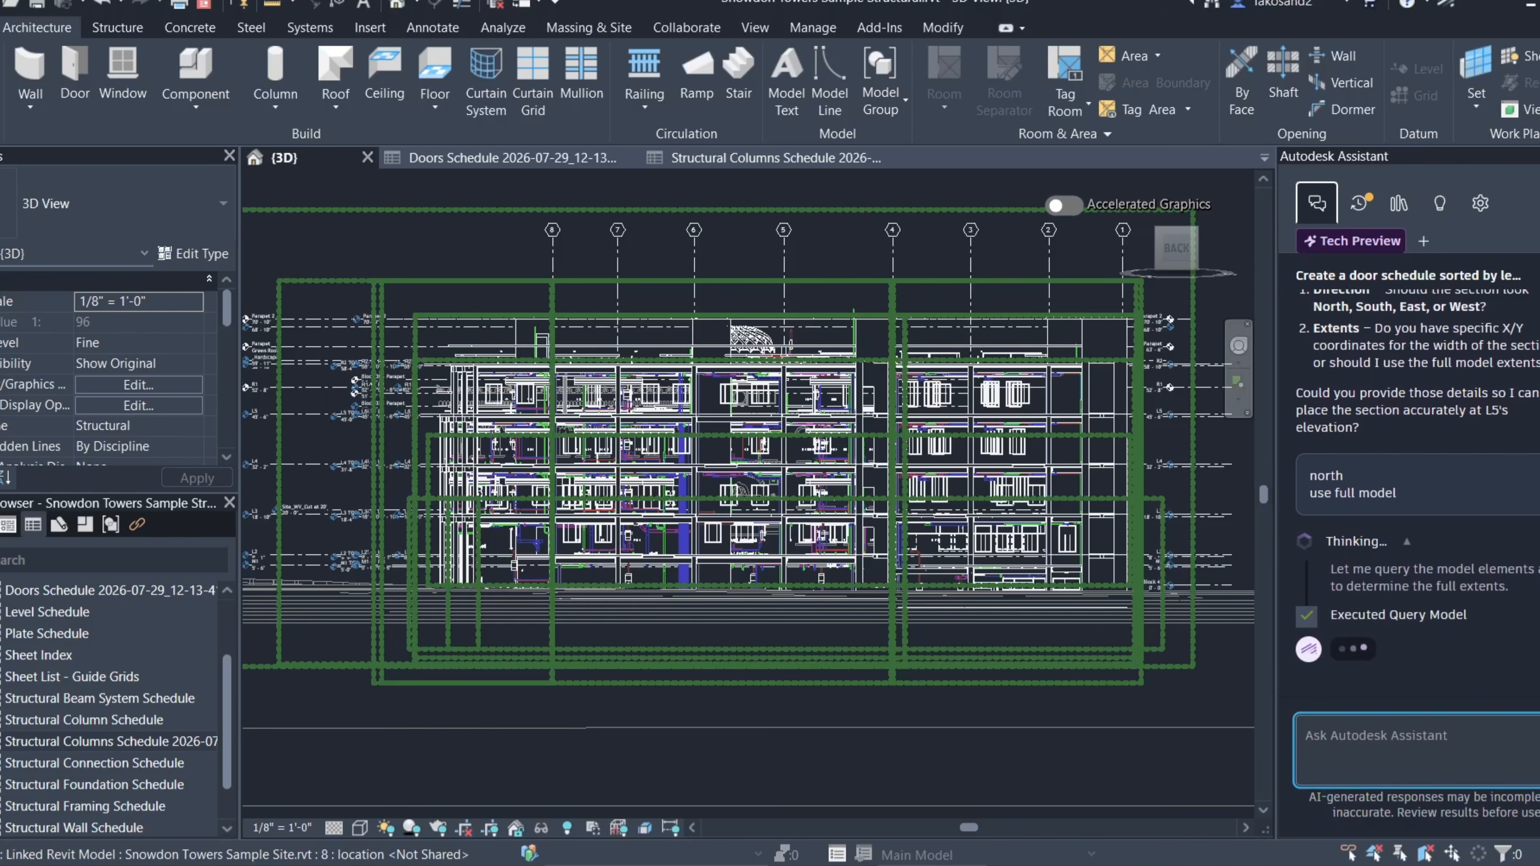
Step: Enlarge the assistant's answer to read it, open the Transverse Section - L5 view and give it more room for inspection
drag(1288, 464, 880, 464)
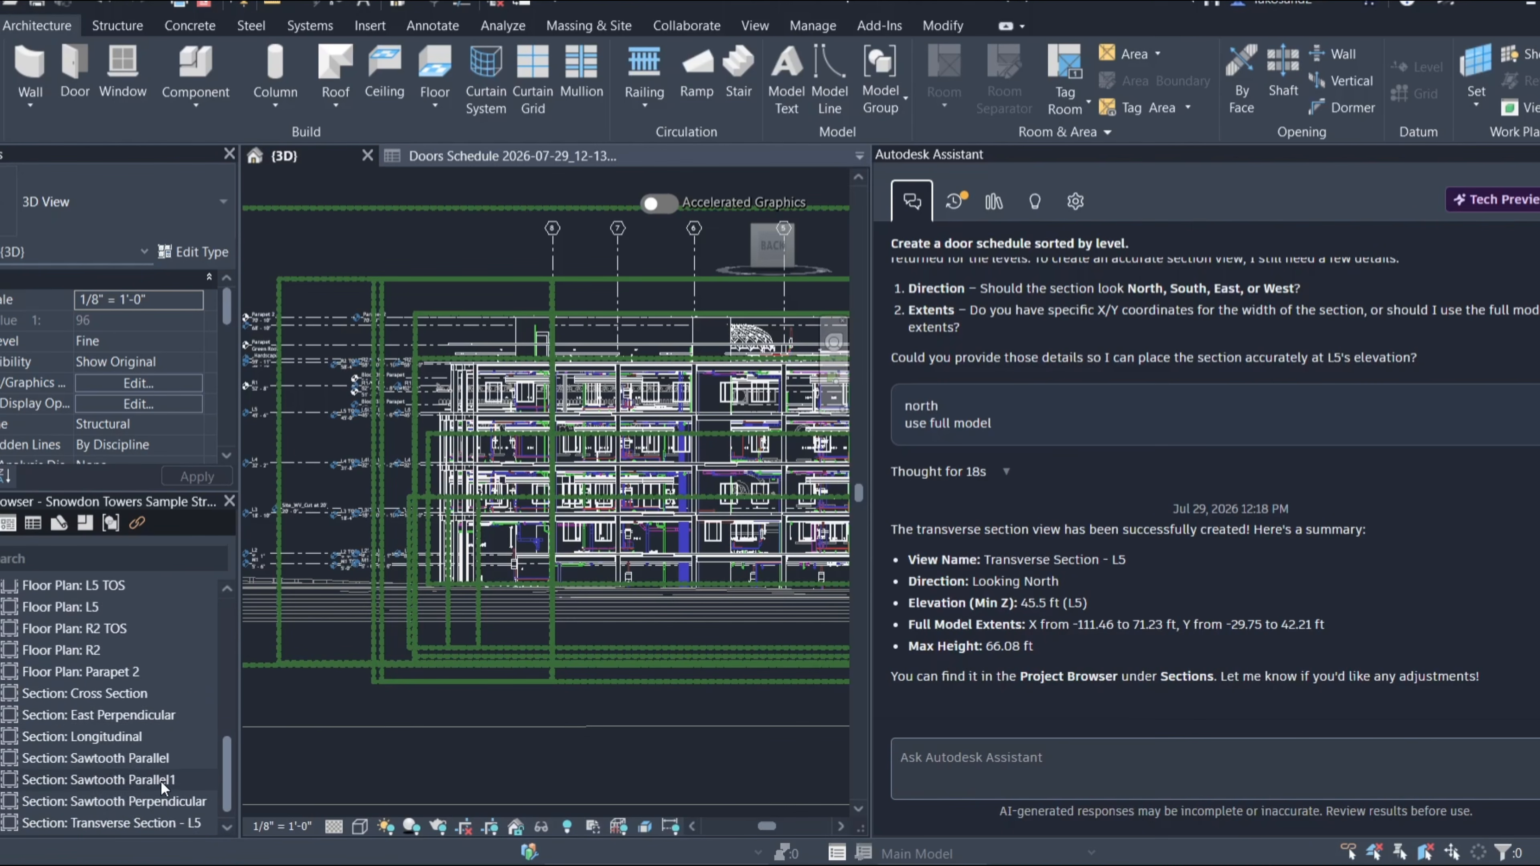
click(124, 825)
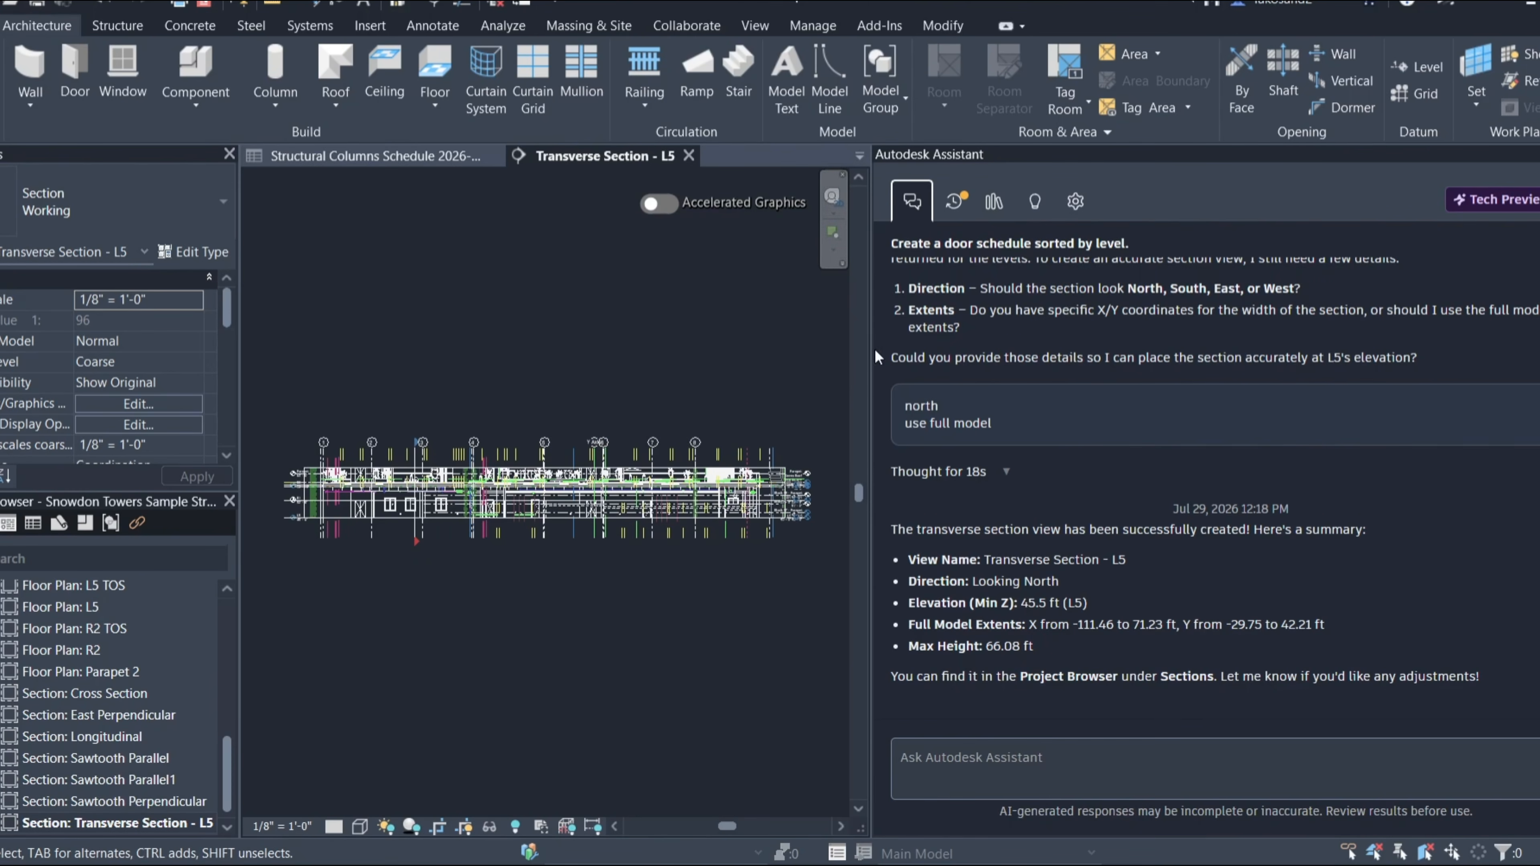
drag(1246, 393, 1276, 394)
scroll(389, 473, up, 6)
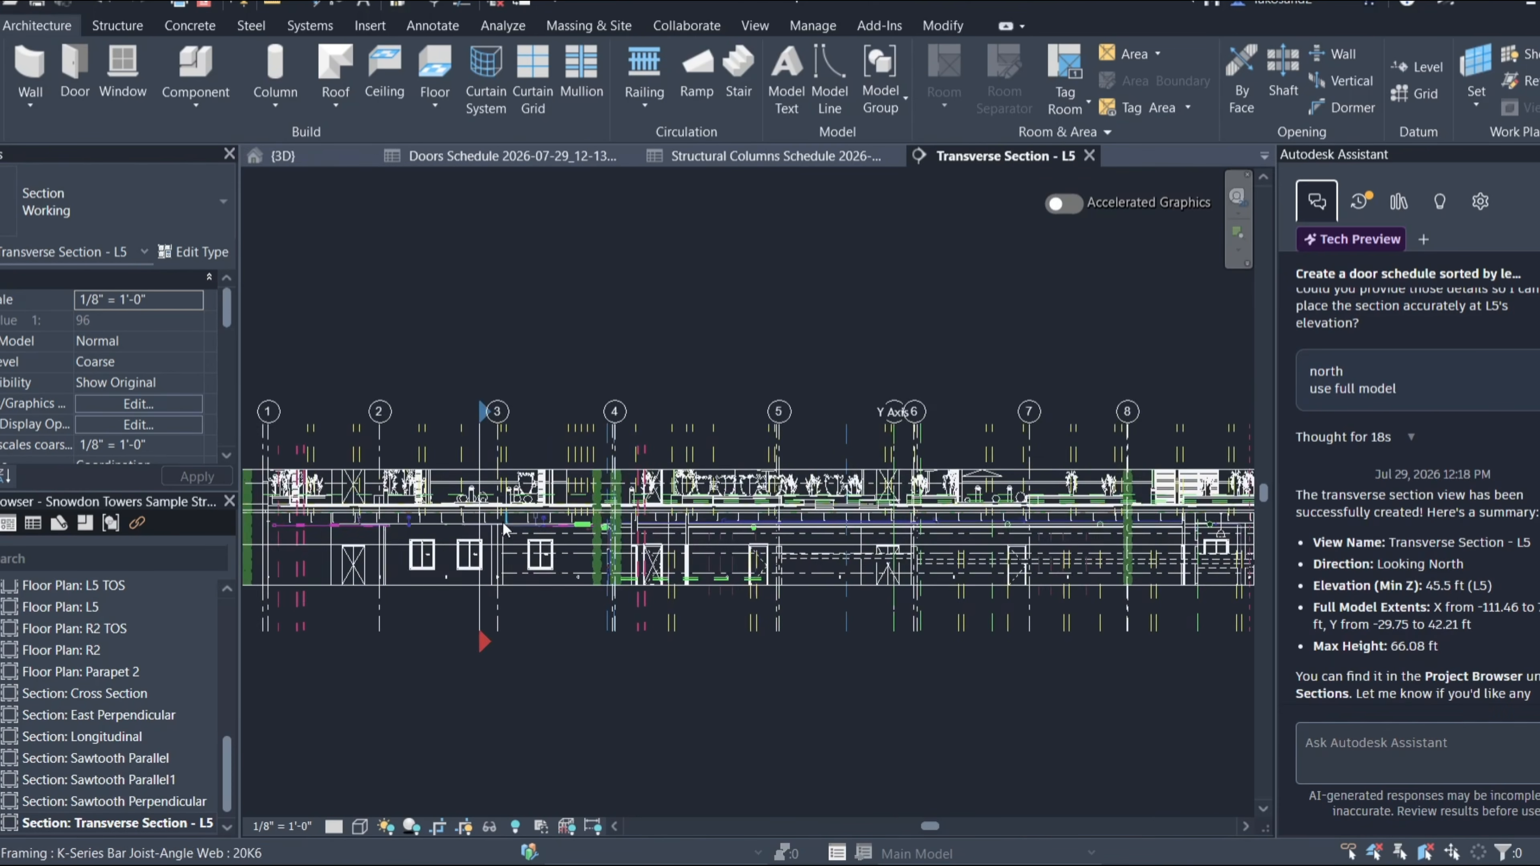
Step: Change the visual style of the Transverse Section - L5 view to show coloured, textured materials and inspect the section
scroll(485, 525, down, 1)
click(360, 826)
click(391, 720)
scroll(695, 469, up, 3)
scroll(609, 635, up, 3)
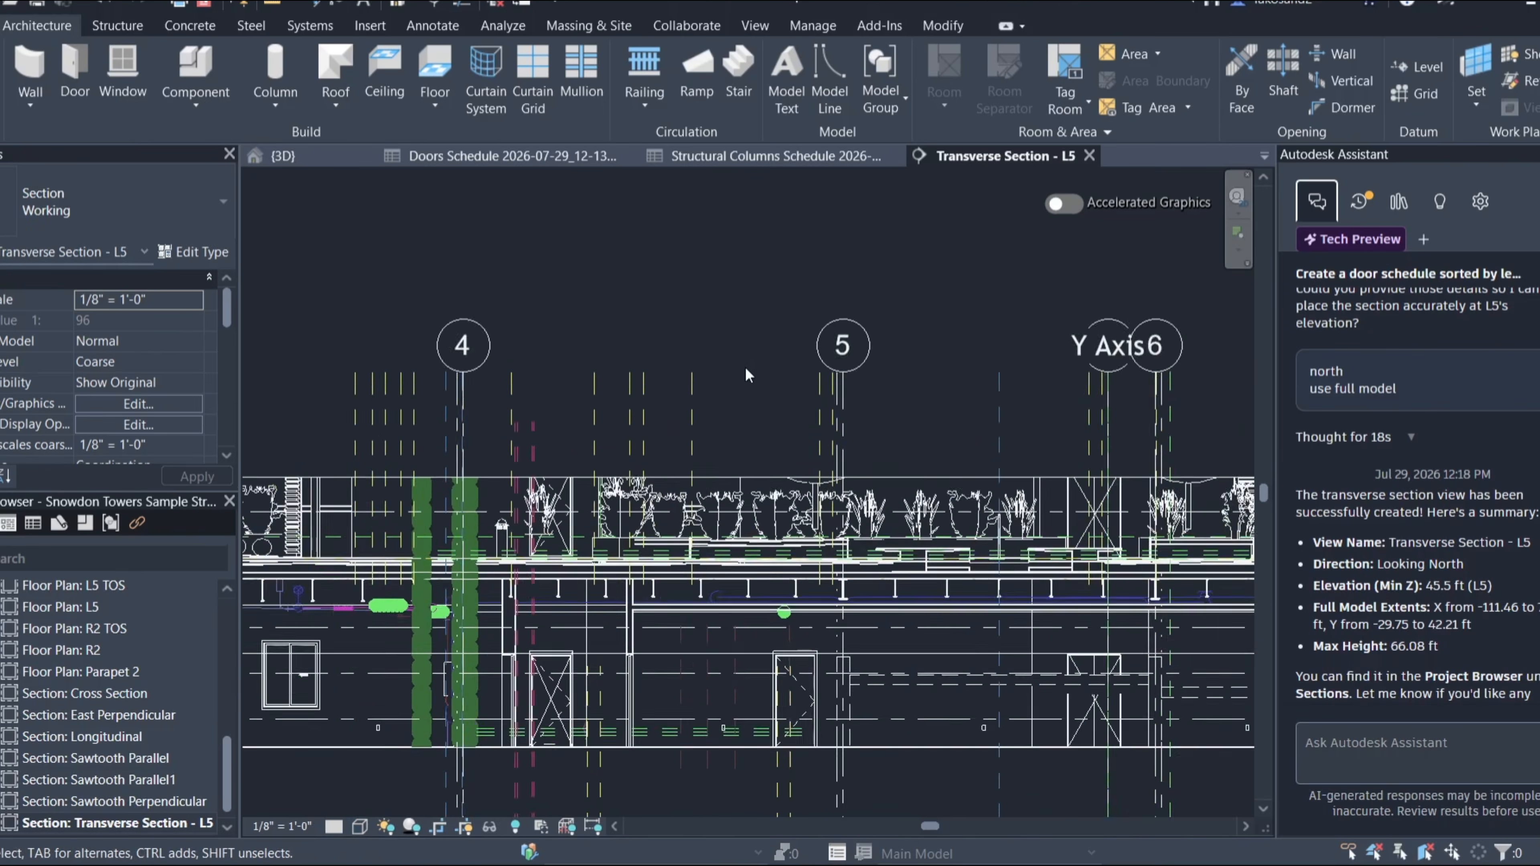
scroll(806, 449, down, 5)
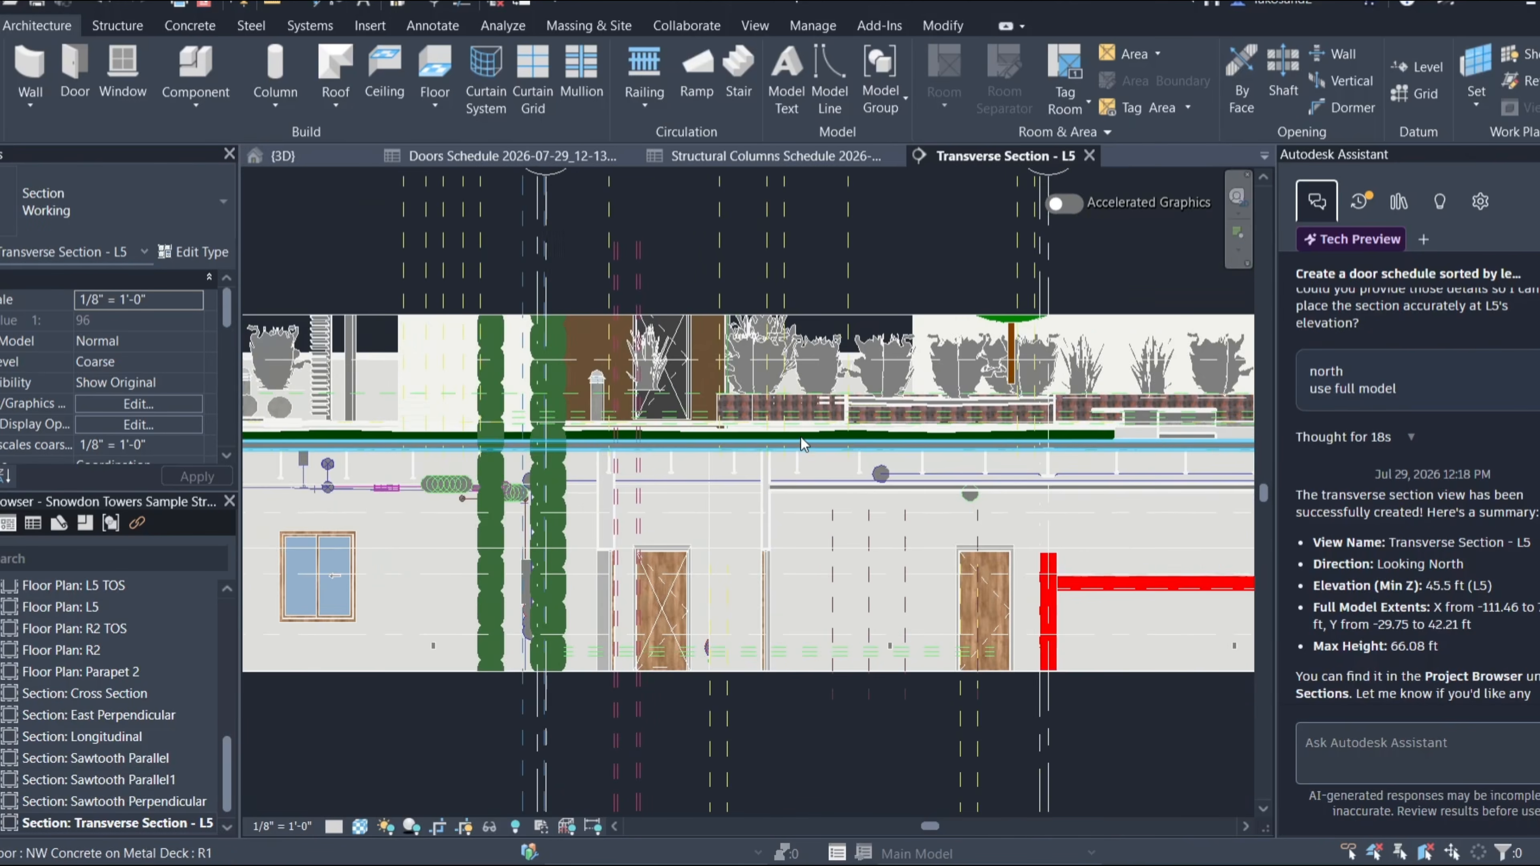
scroll(412, 461, up, 3)
scroll(412, 461, down, 2)
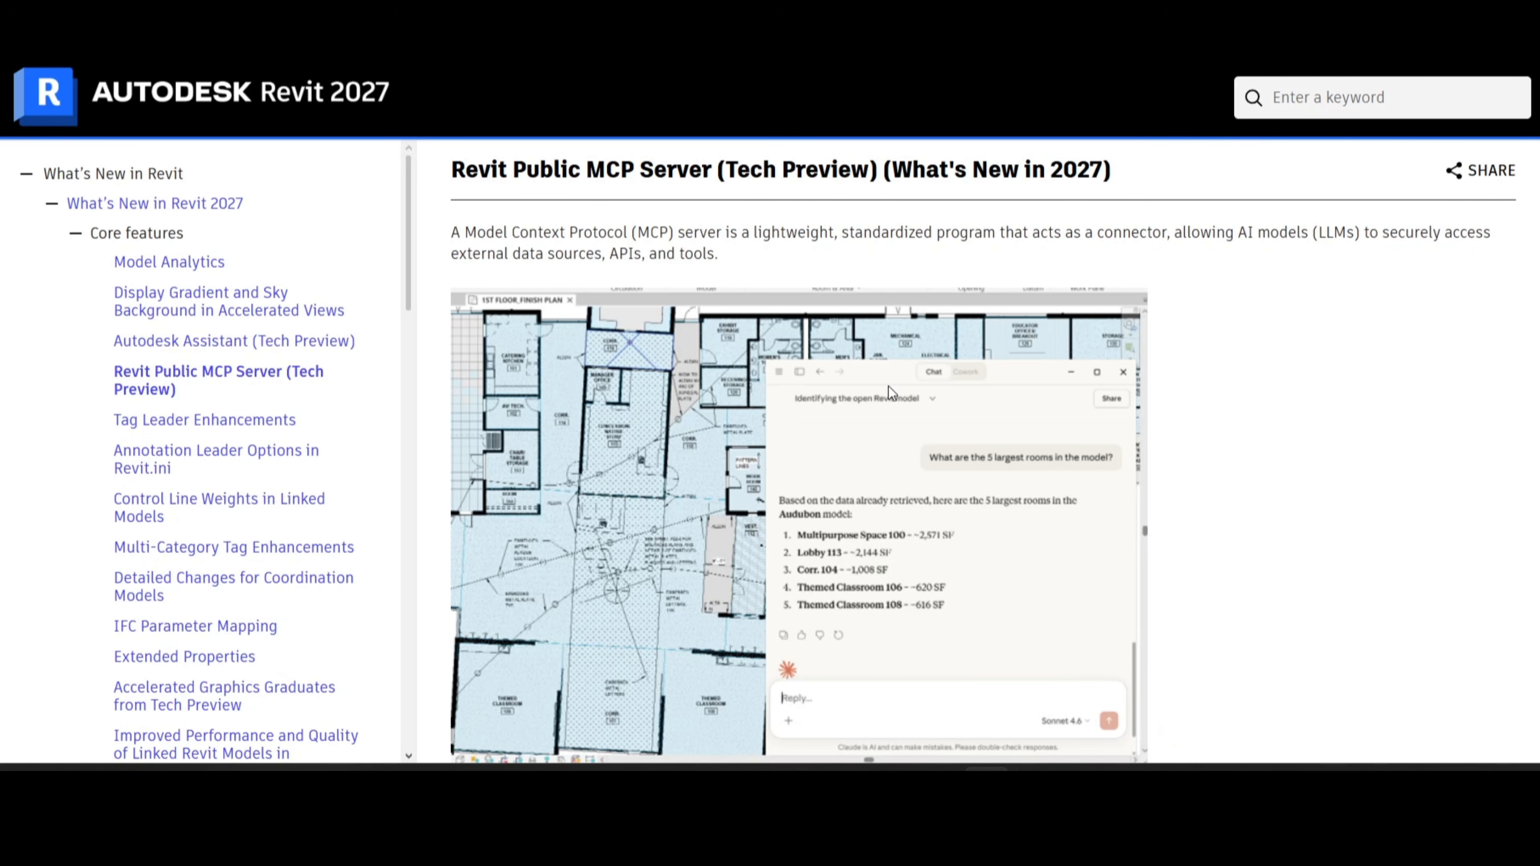
Step: Read the What's New topics on the Revit Public MCP Server (Tech Preview) and Tag Leader Enhancements
scroll(1205, 475, down, 1)
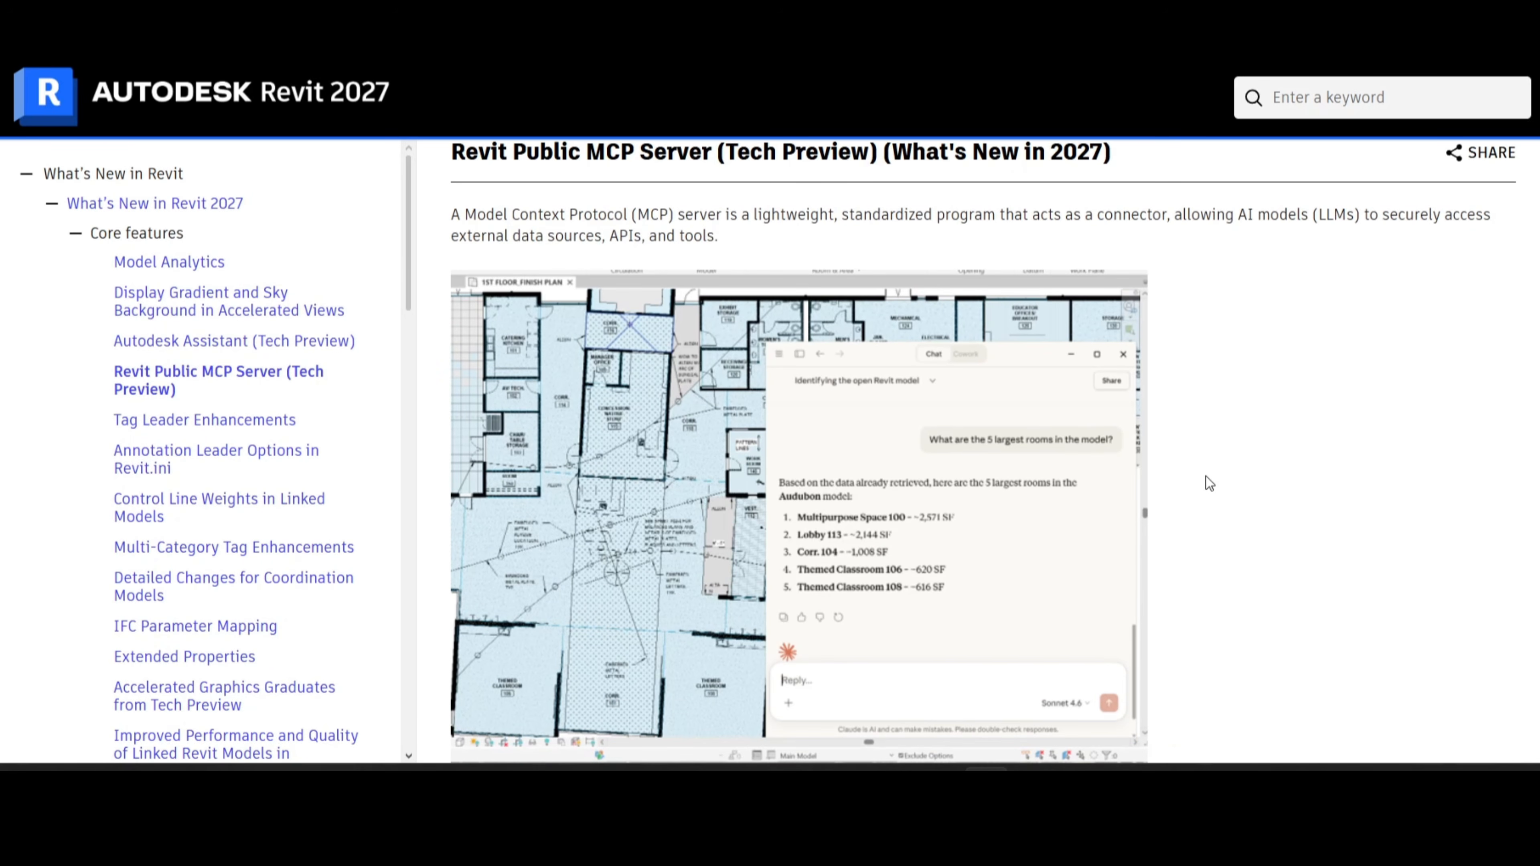
scroll(1205, 476, down, 5)
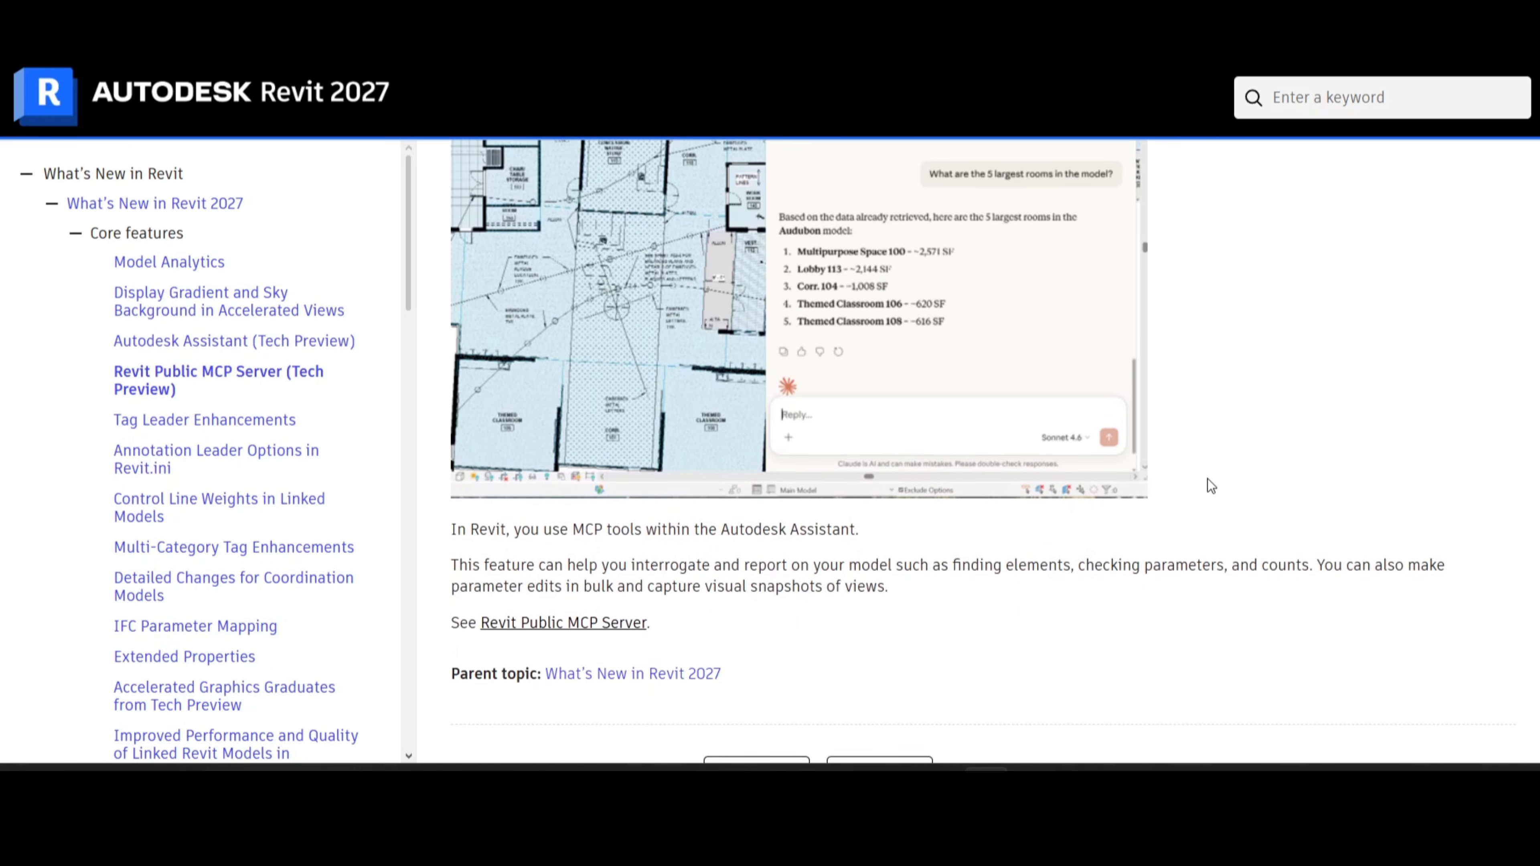
click(241, 434)
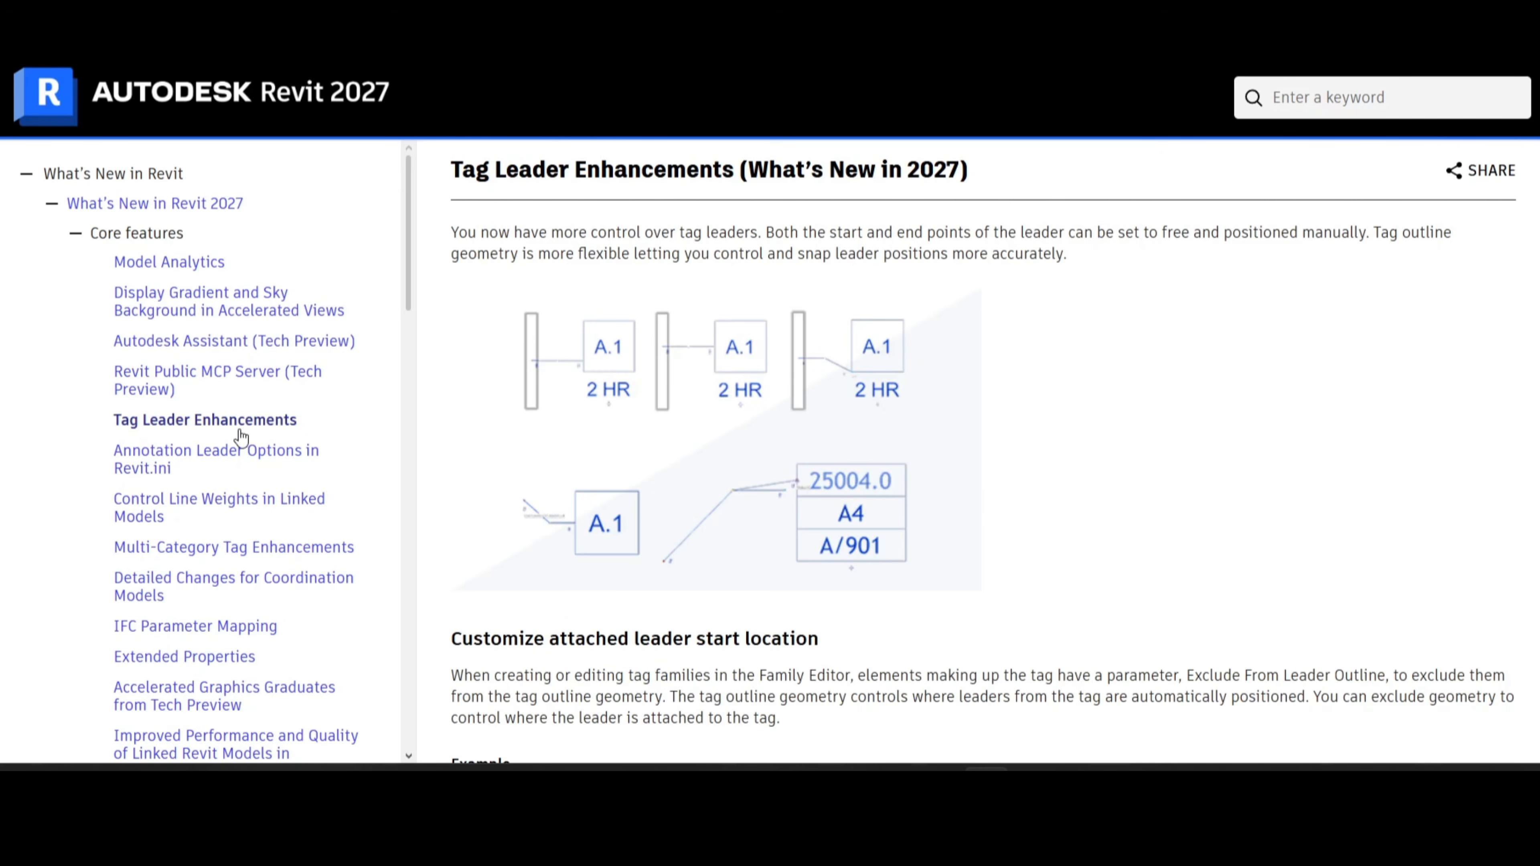
scroll(1014, 545, down, 1)
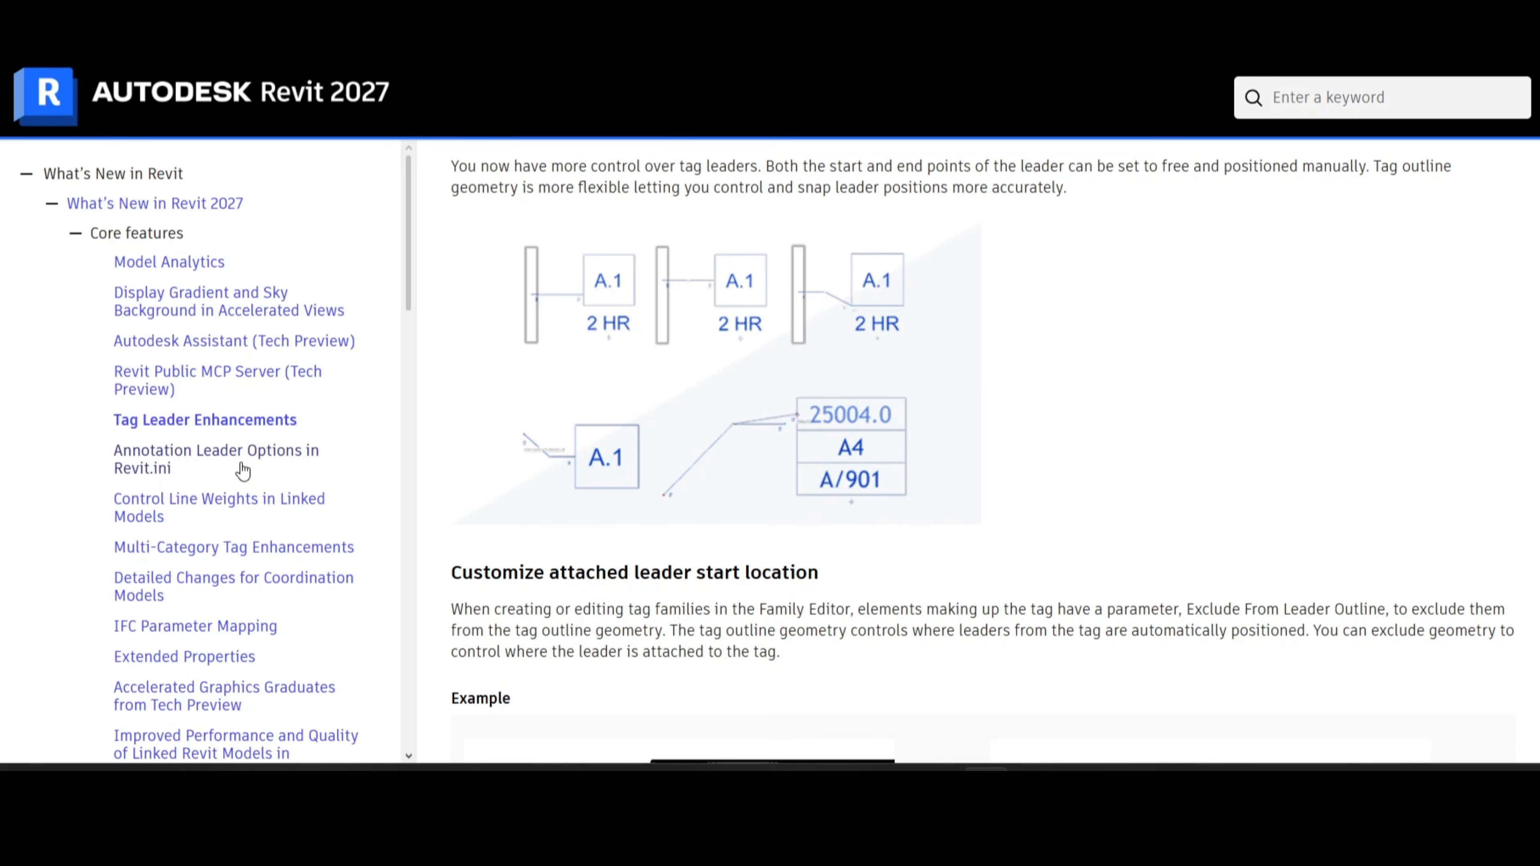
Step: Open the What's New topic Accelerated Graphics Graduates from Tech Preview and read its description
scroll(206, 376, down, 5)
click(206, 372)
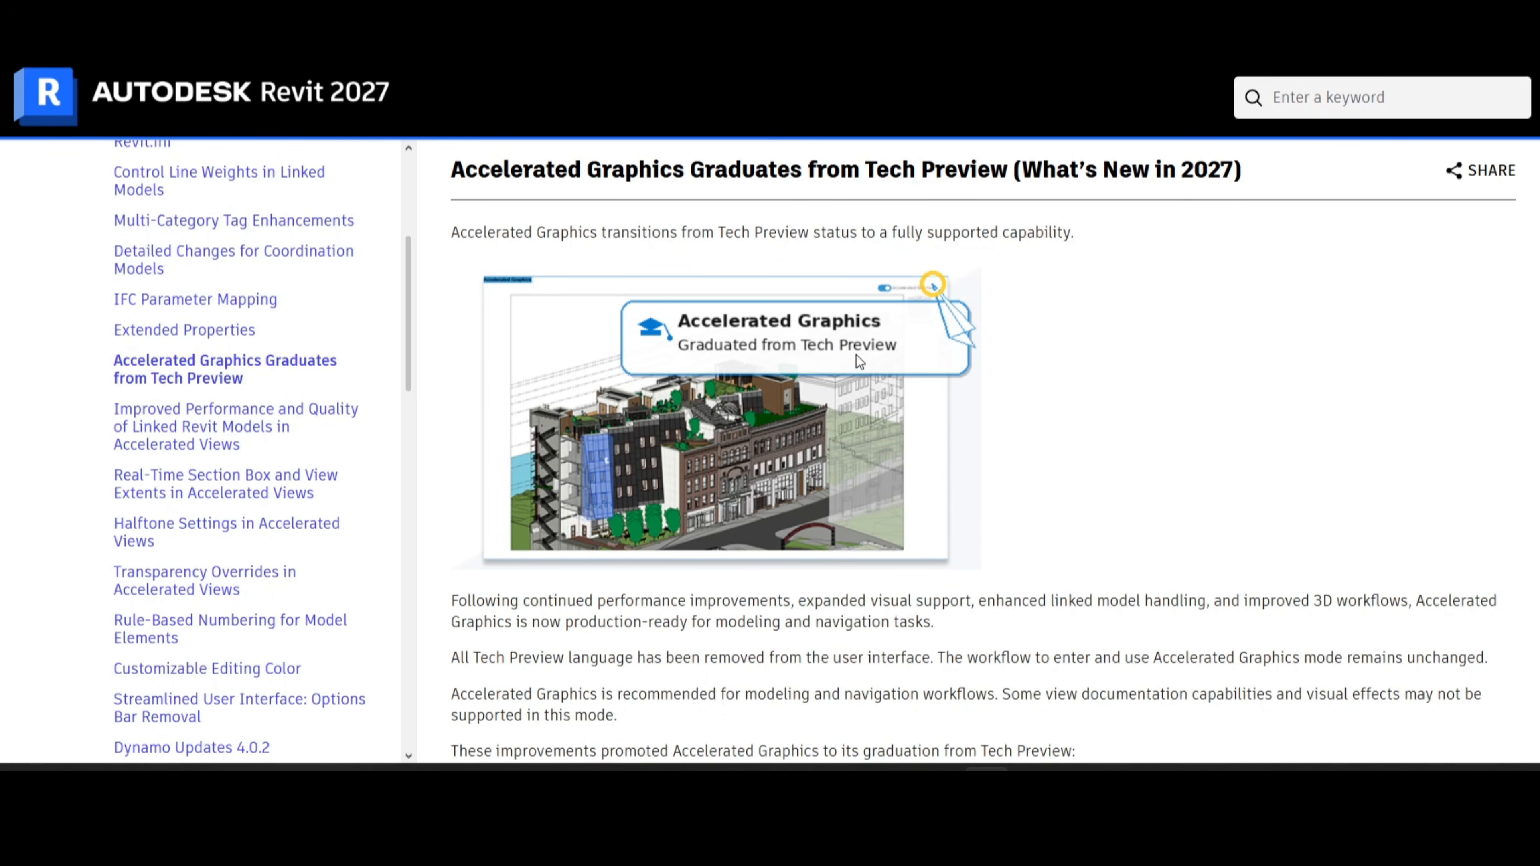
scroll(852, 475, down, 5)
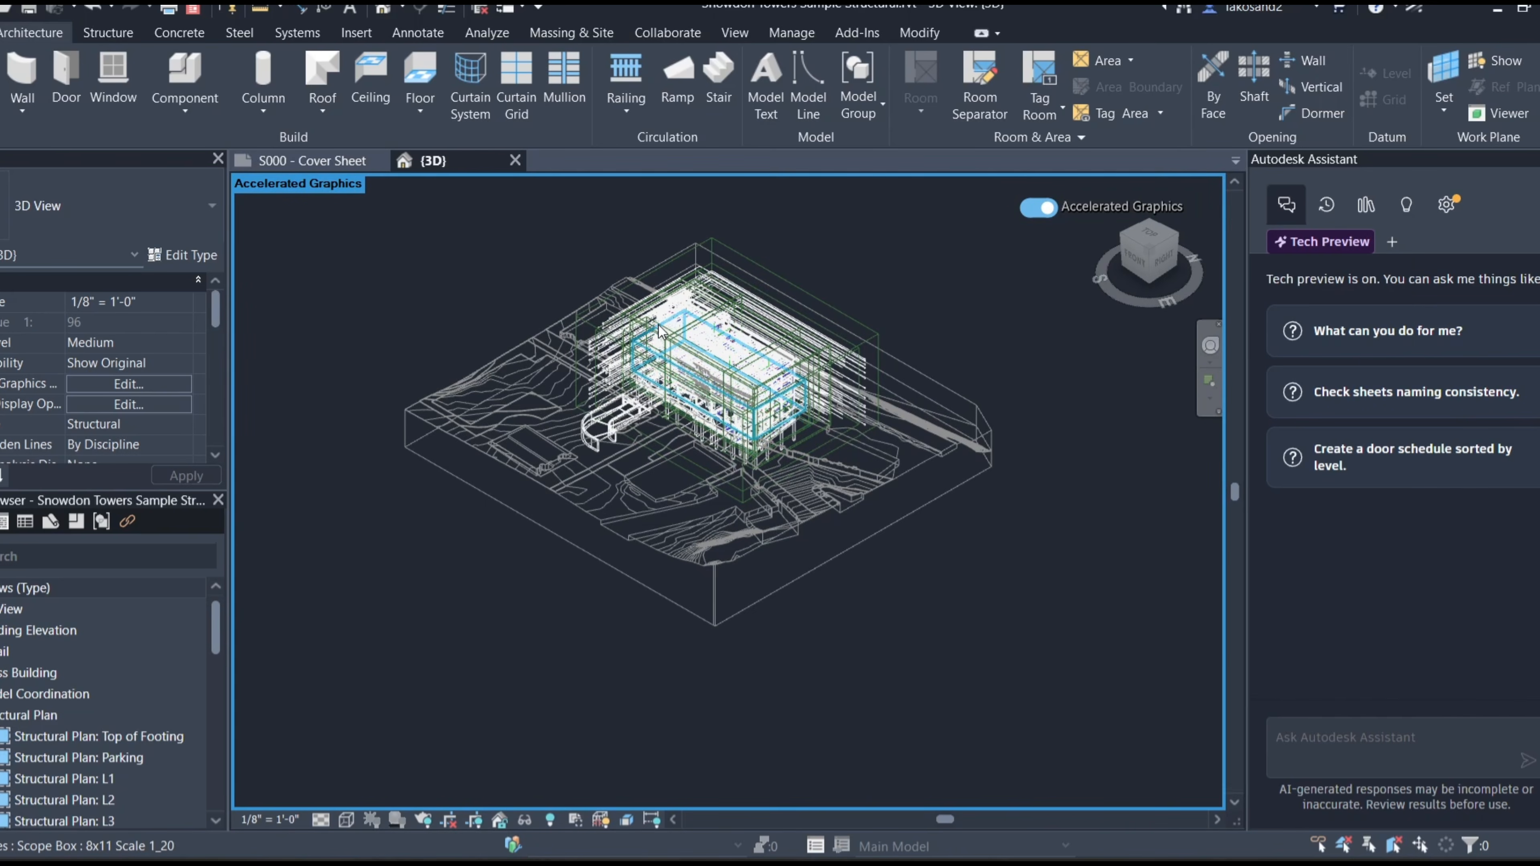
Step: In Revit, set the sample model's 3D view to the Shaded visual style, then turn off Accelerated Graphics and orbit the model
scroll(670, 319, up, 1)
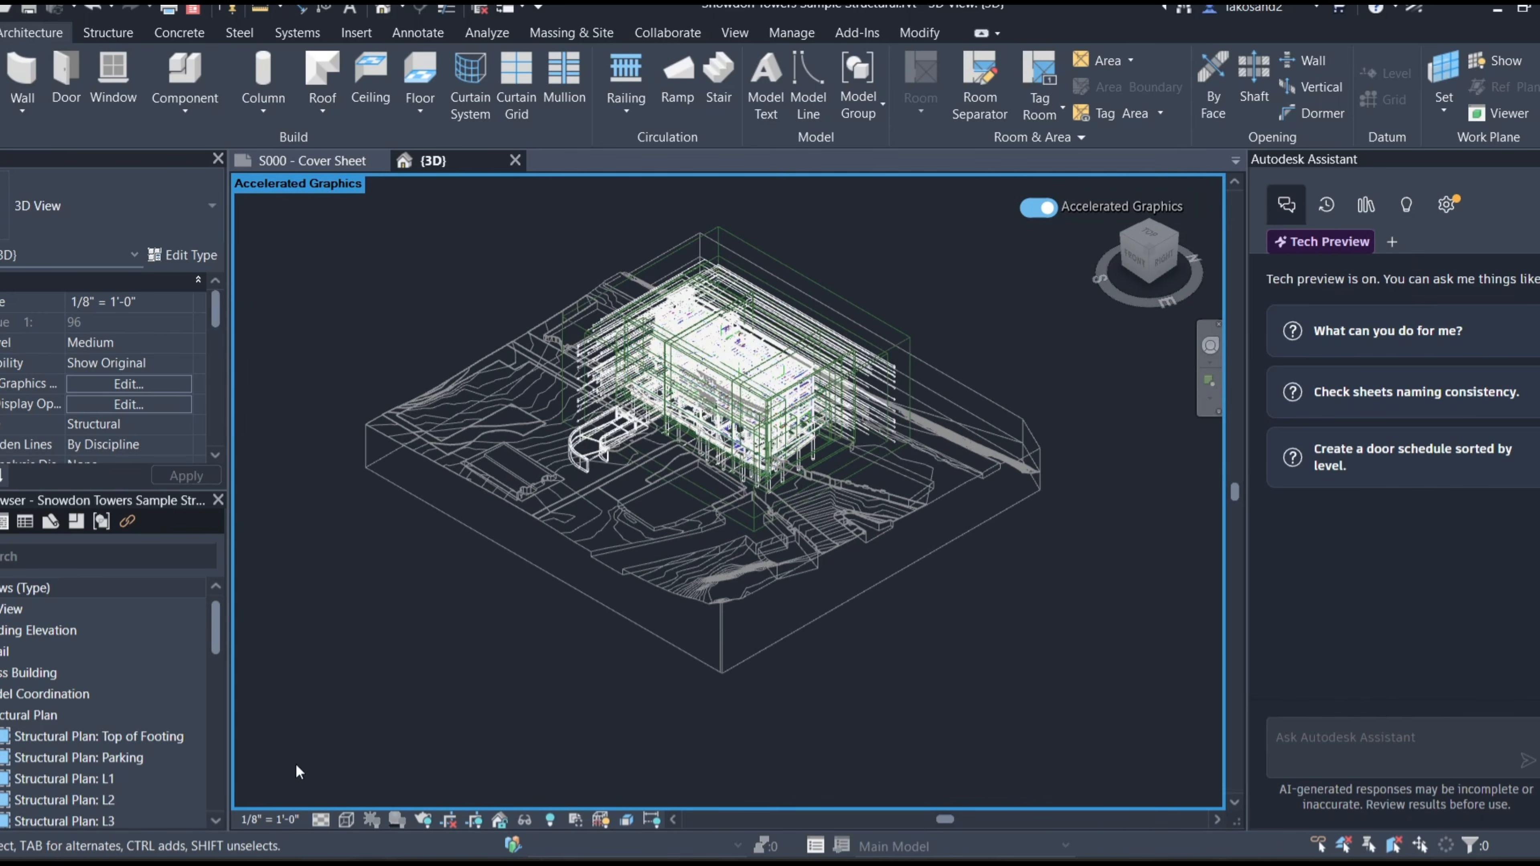
click(346, 820)
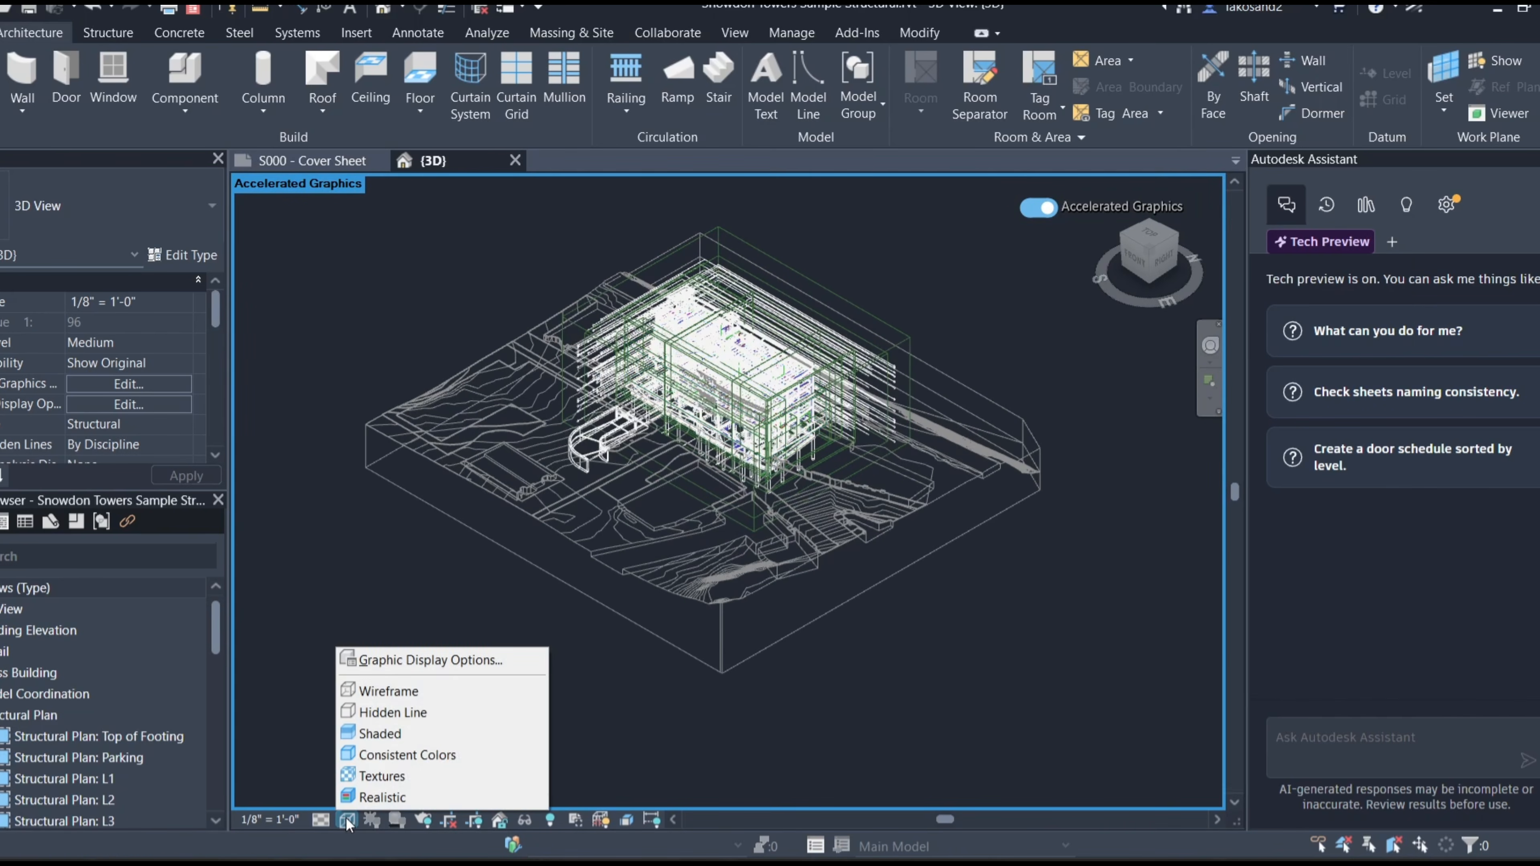
click(383, 735)
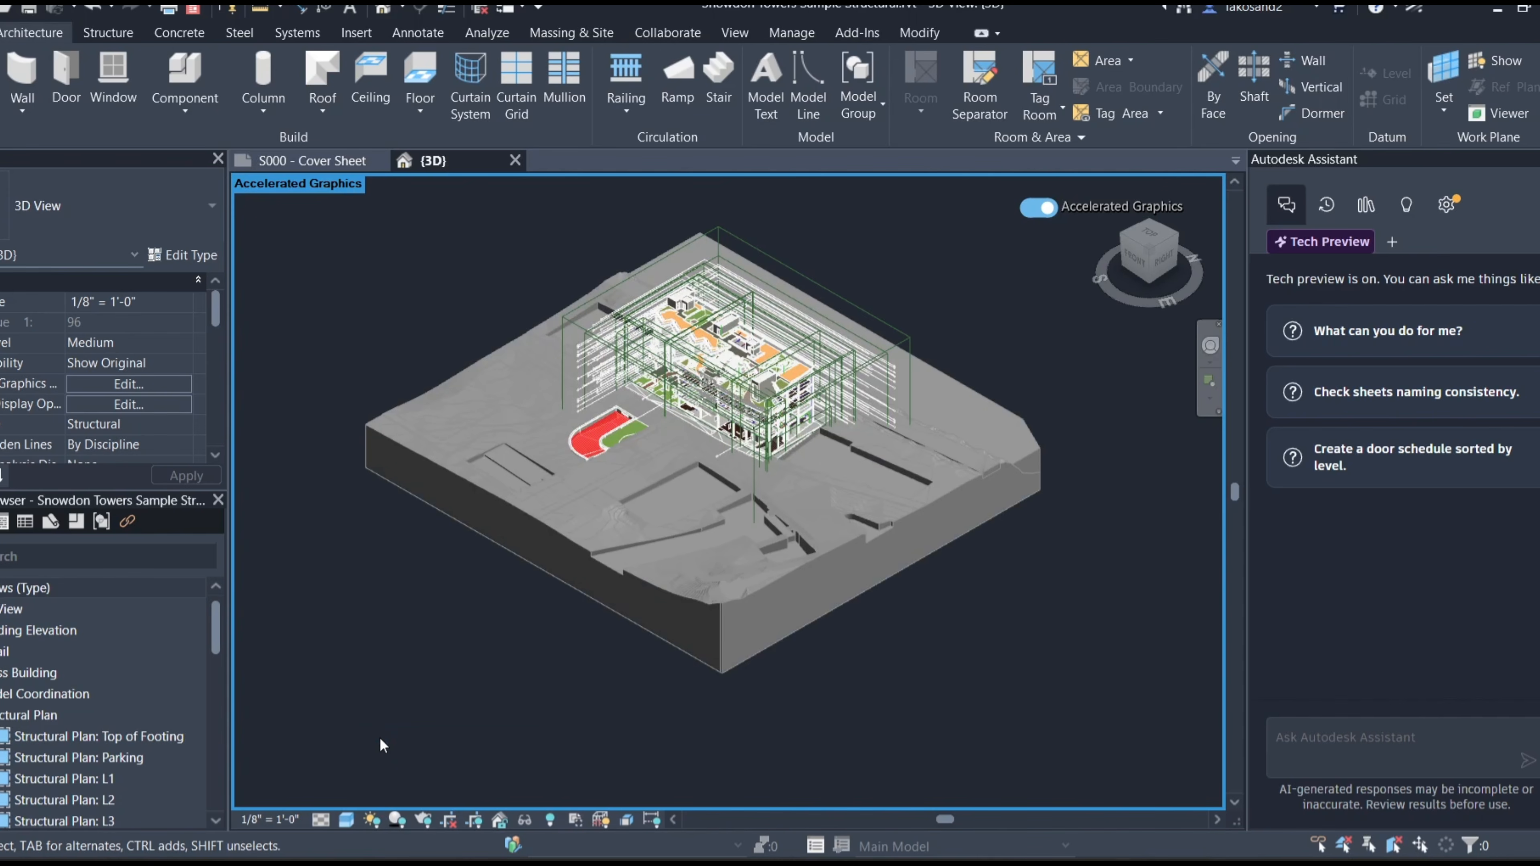
click(1038, 207)
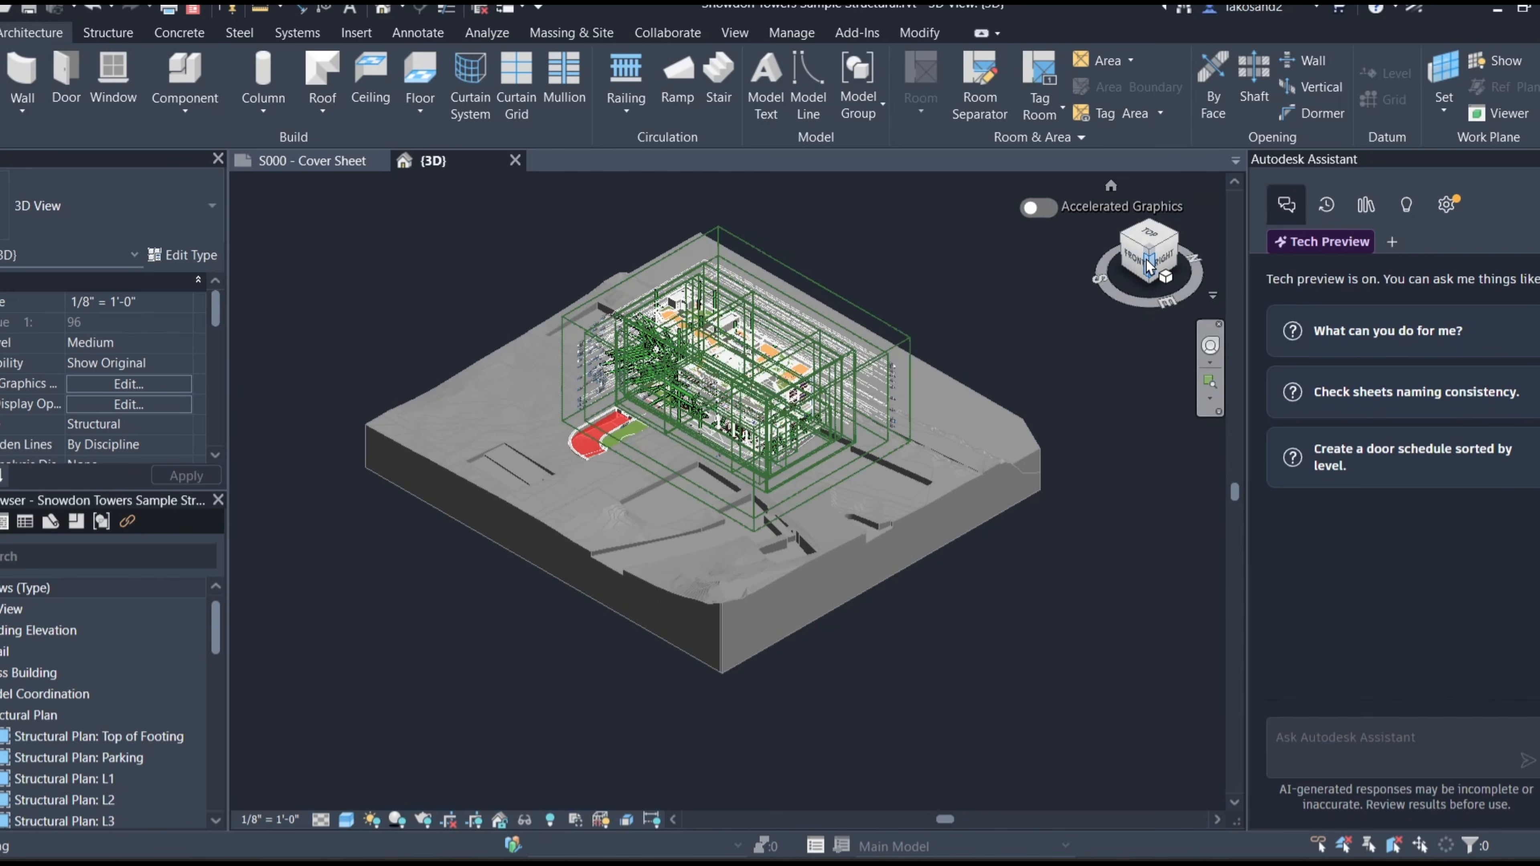
drag(1139, 257, 1148, 232)
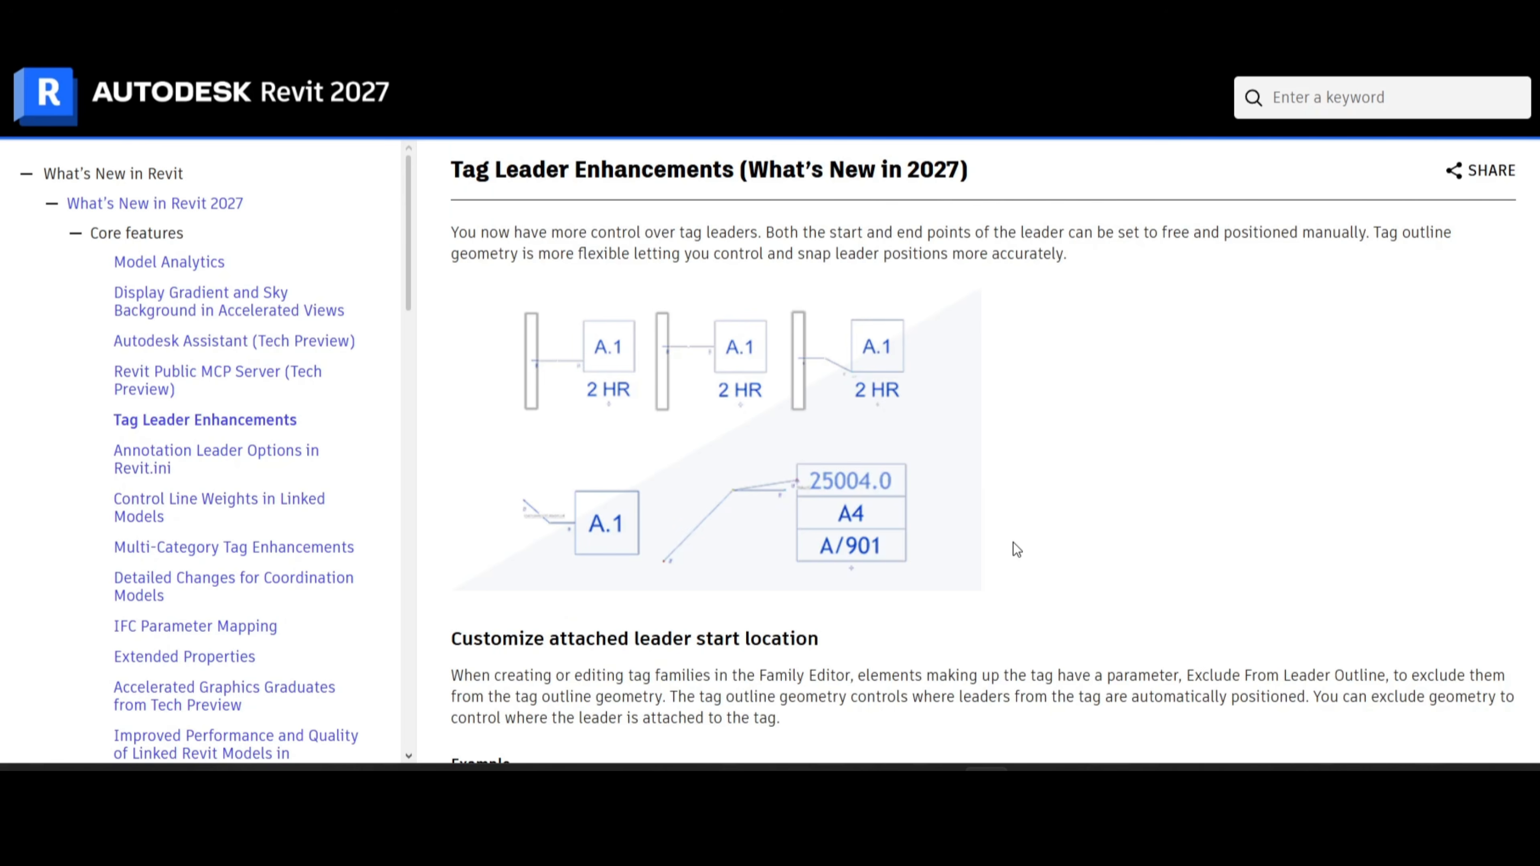
Step: Back in the Revit 2027 help, read the Tag Leader Enhancements and Annotation Leader Options in Revit.ini topics and continue to Control Line Weights in Linked Models
scroll(1013, 543, down, 1)
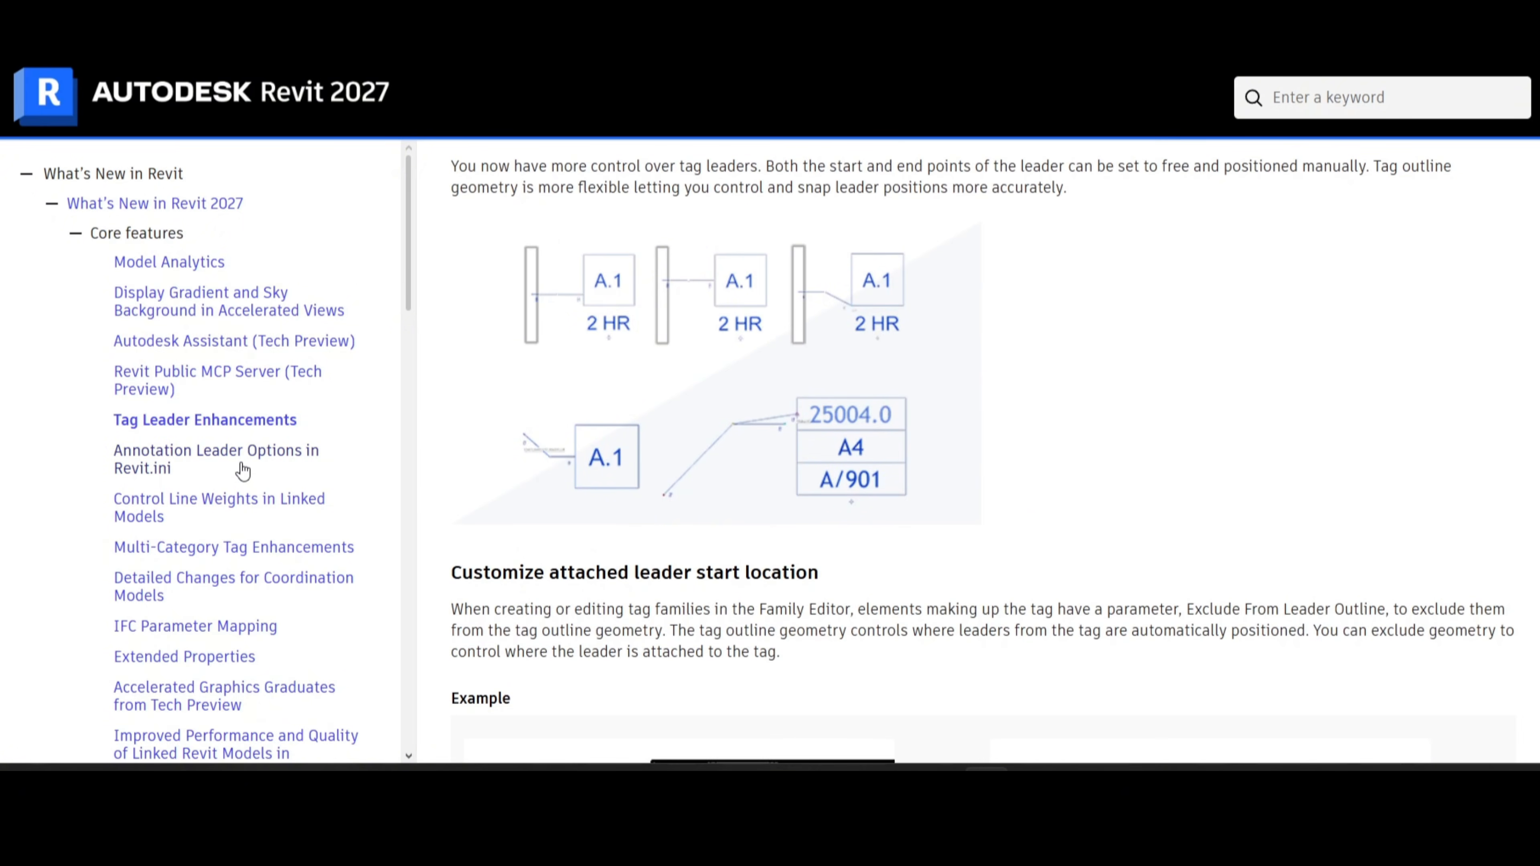
click(243, 470)
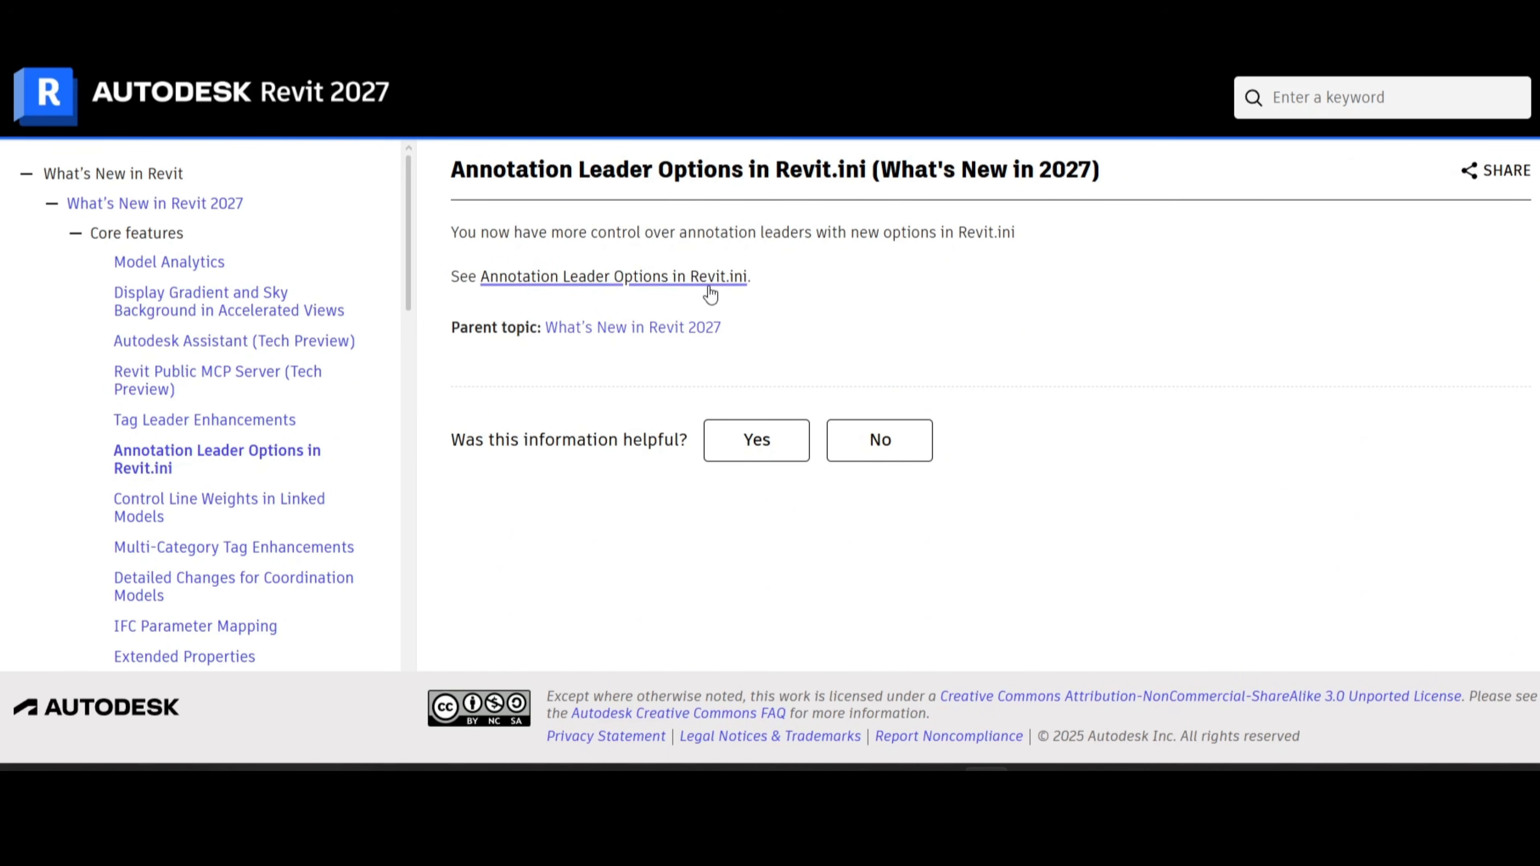
click(200, 510)
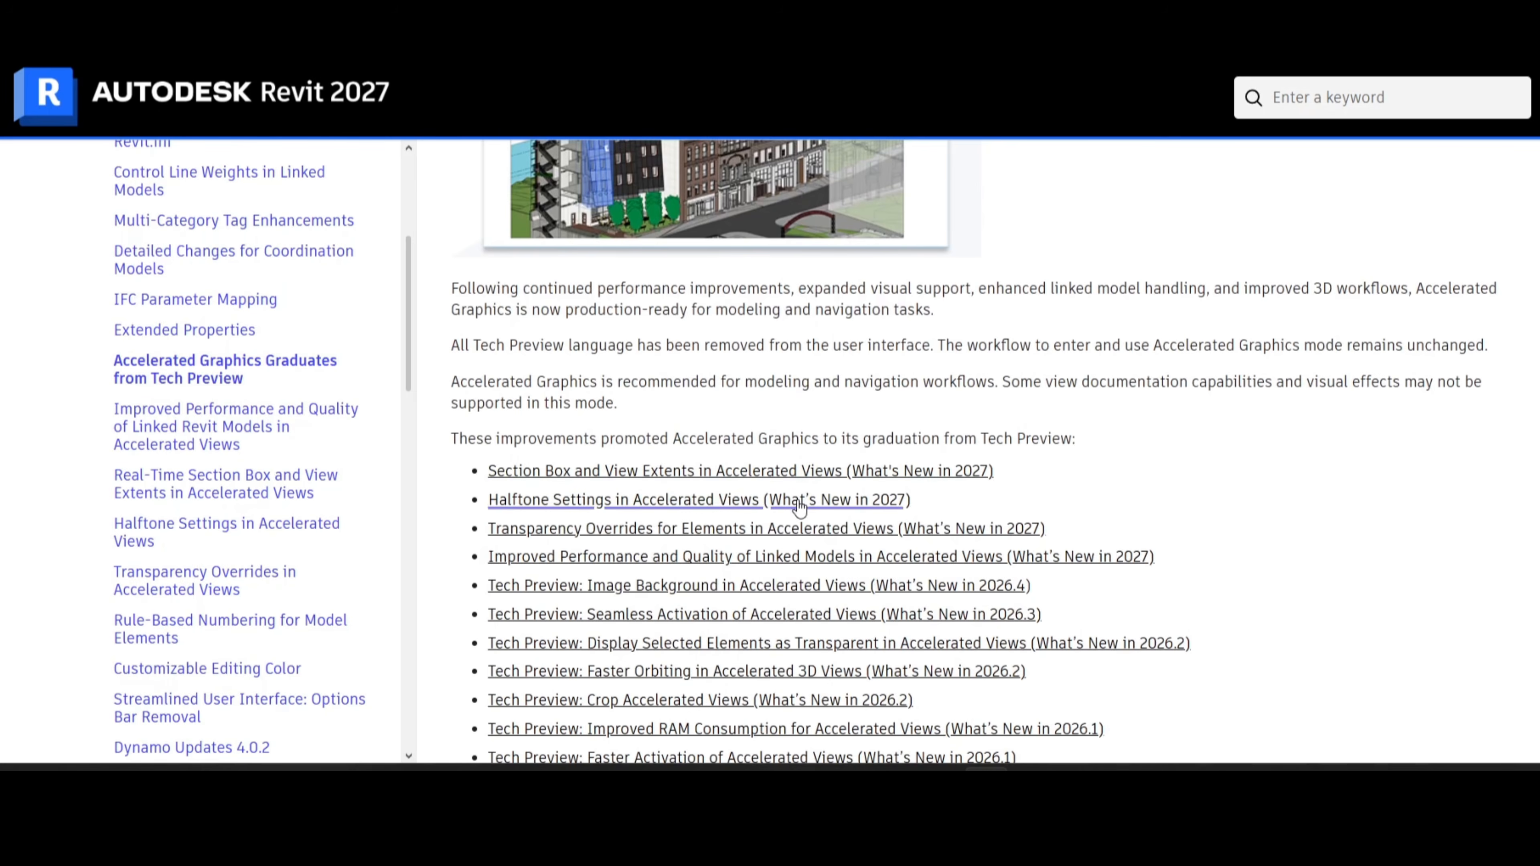
Step: From the Accelerated Graphics improvements, open Transparency Overrides in Accelerated Views and examine the supported override types and the example
scroll(800, 516, down, 1)
click(810, 472)
scroll(812, 465, down, 3)
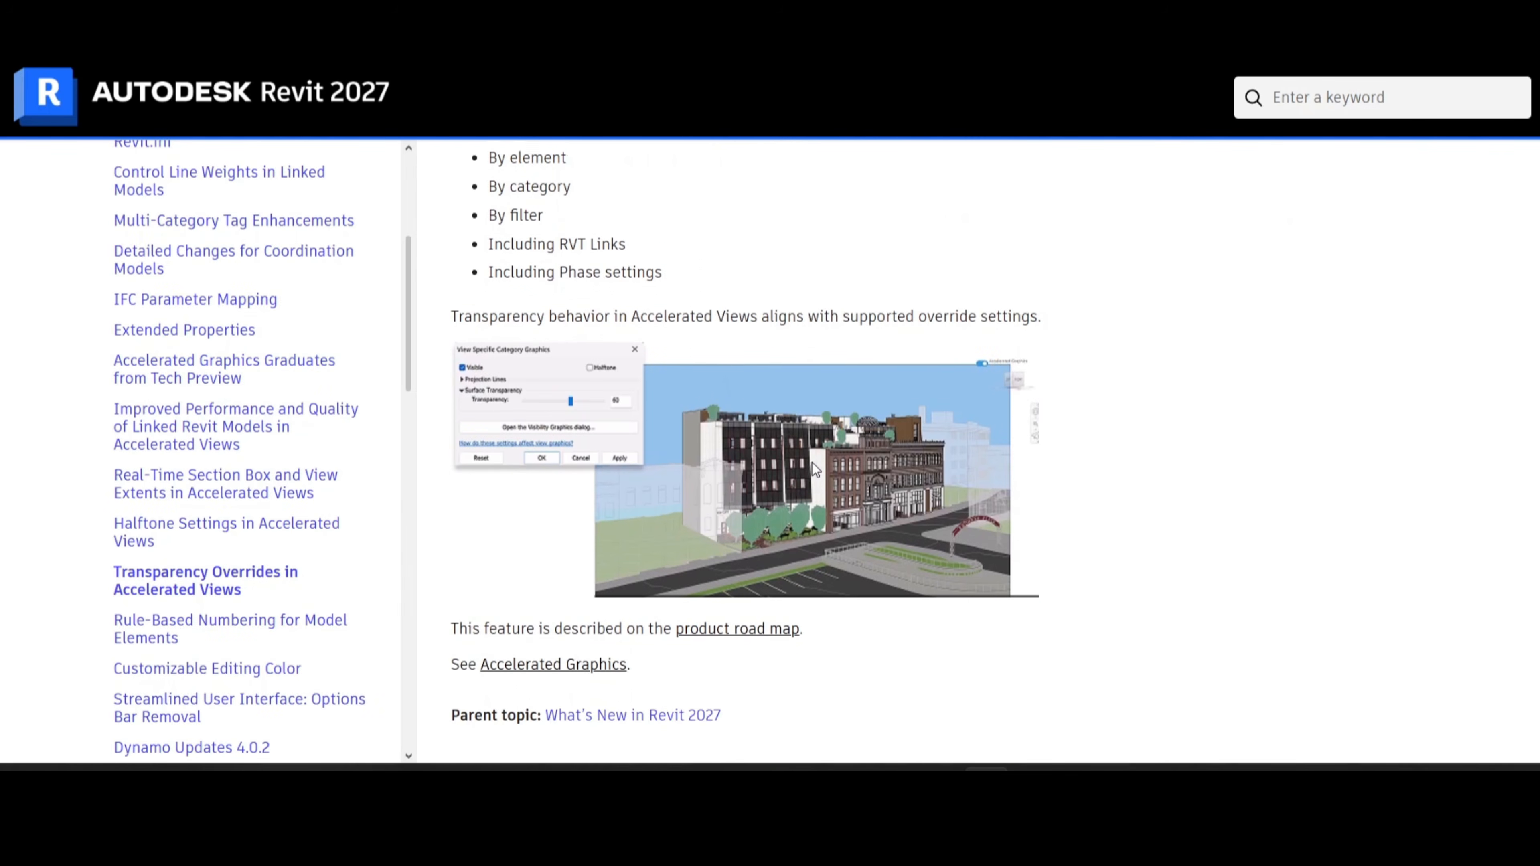
scroll(582, 430, up, 3)
scroll(509, 371, down, 5)
scroll(608, 533, up, 5)
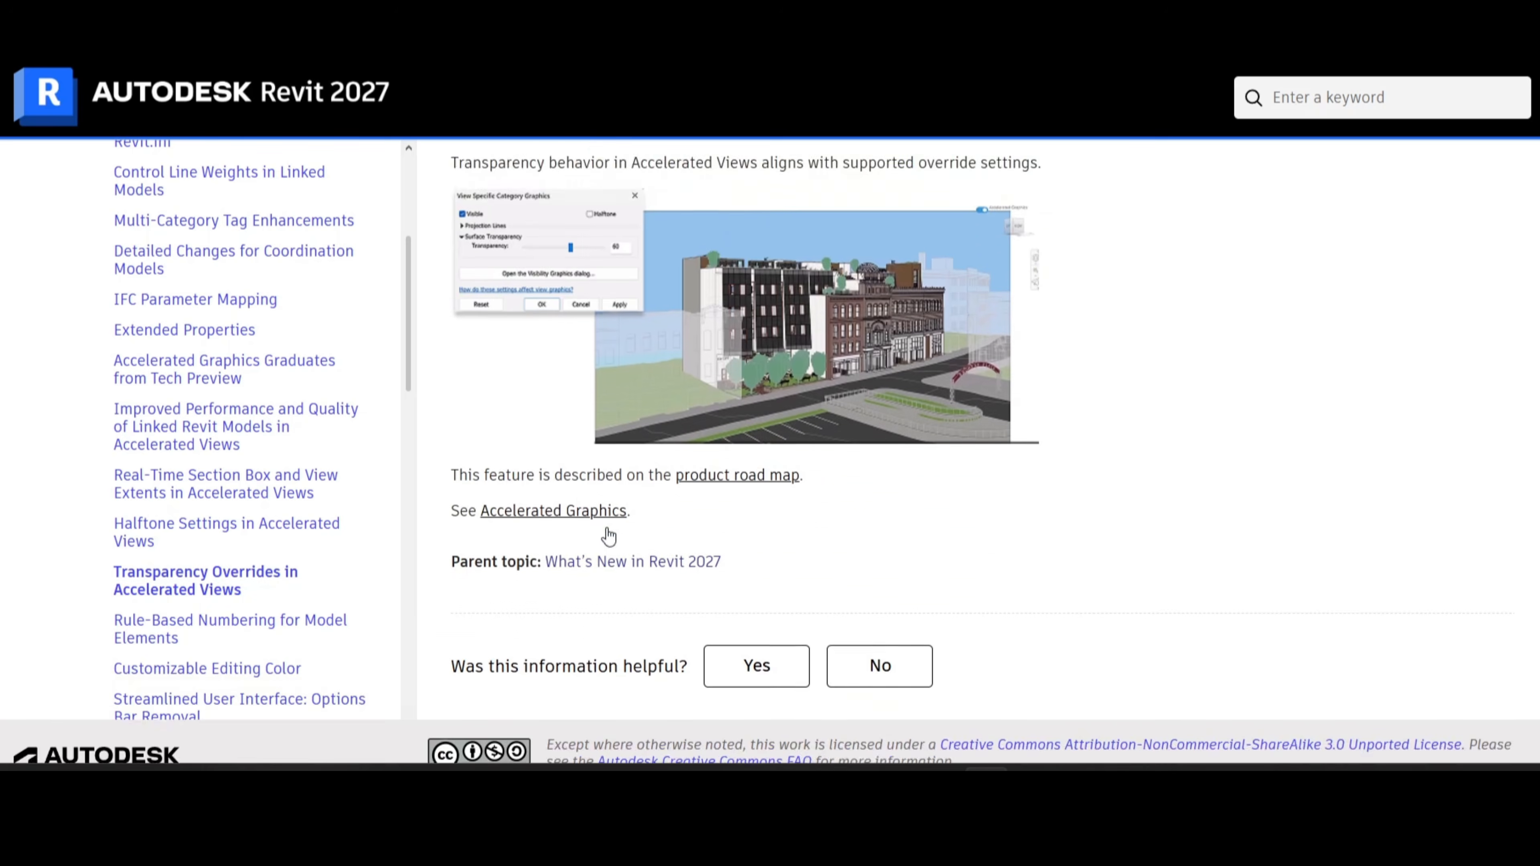
scroll(224, 546, up, 5)
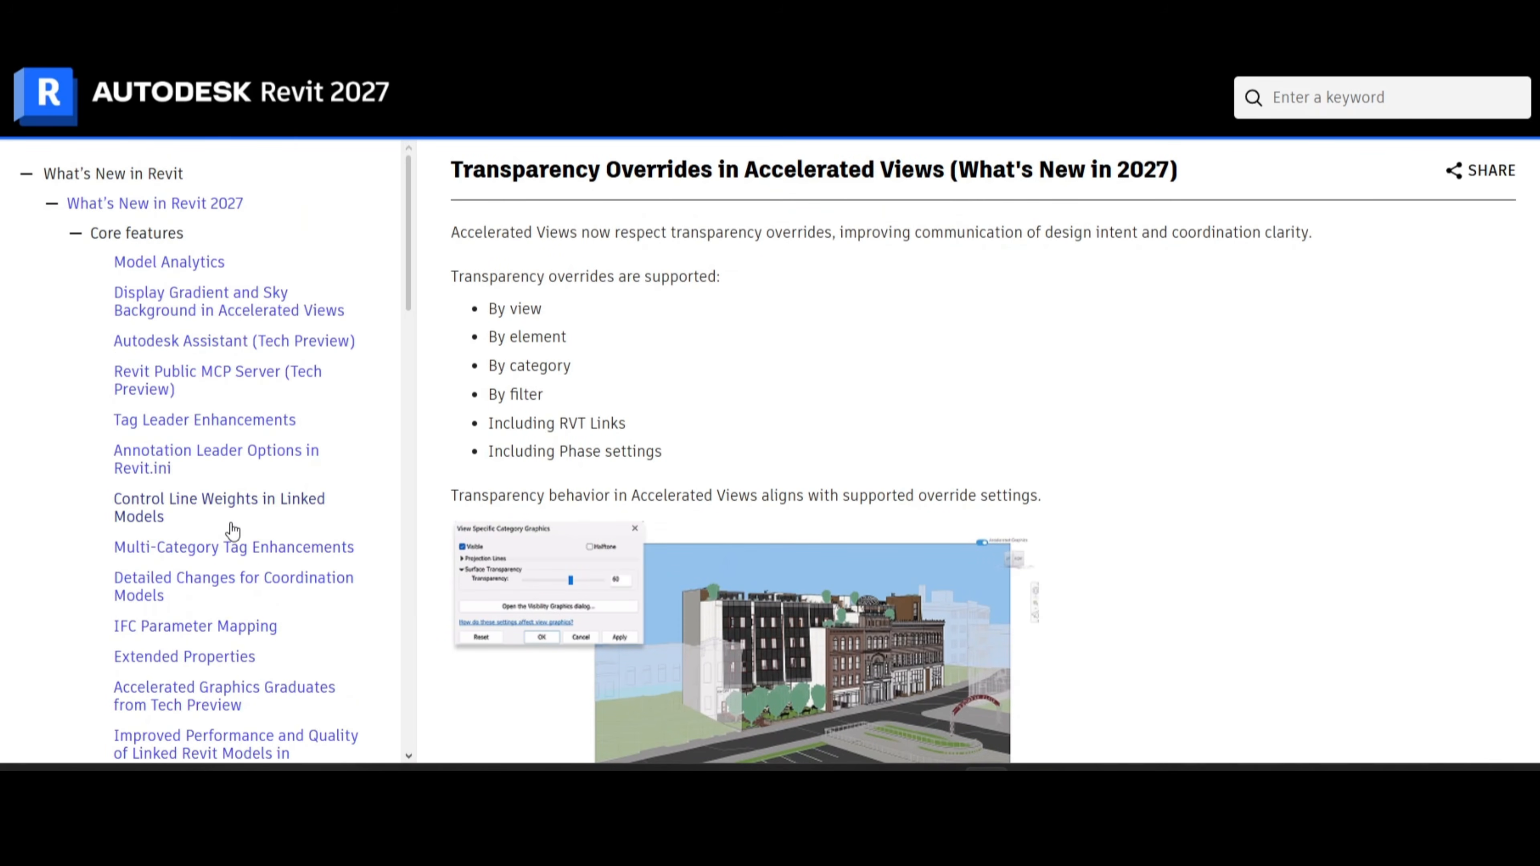
Step: Return to the Accelerated Graphics graduation topic and follow its link on Faster Orbiting in Accelerated 3D Views (What's New in 2026.2)
click(225, 692)
scroll(648, 474, down, 6)
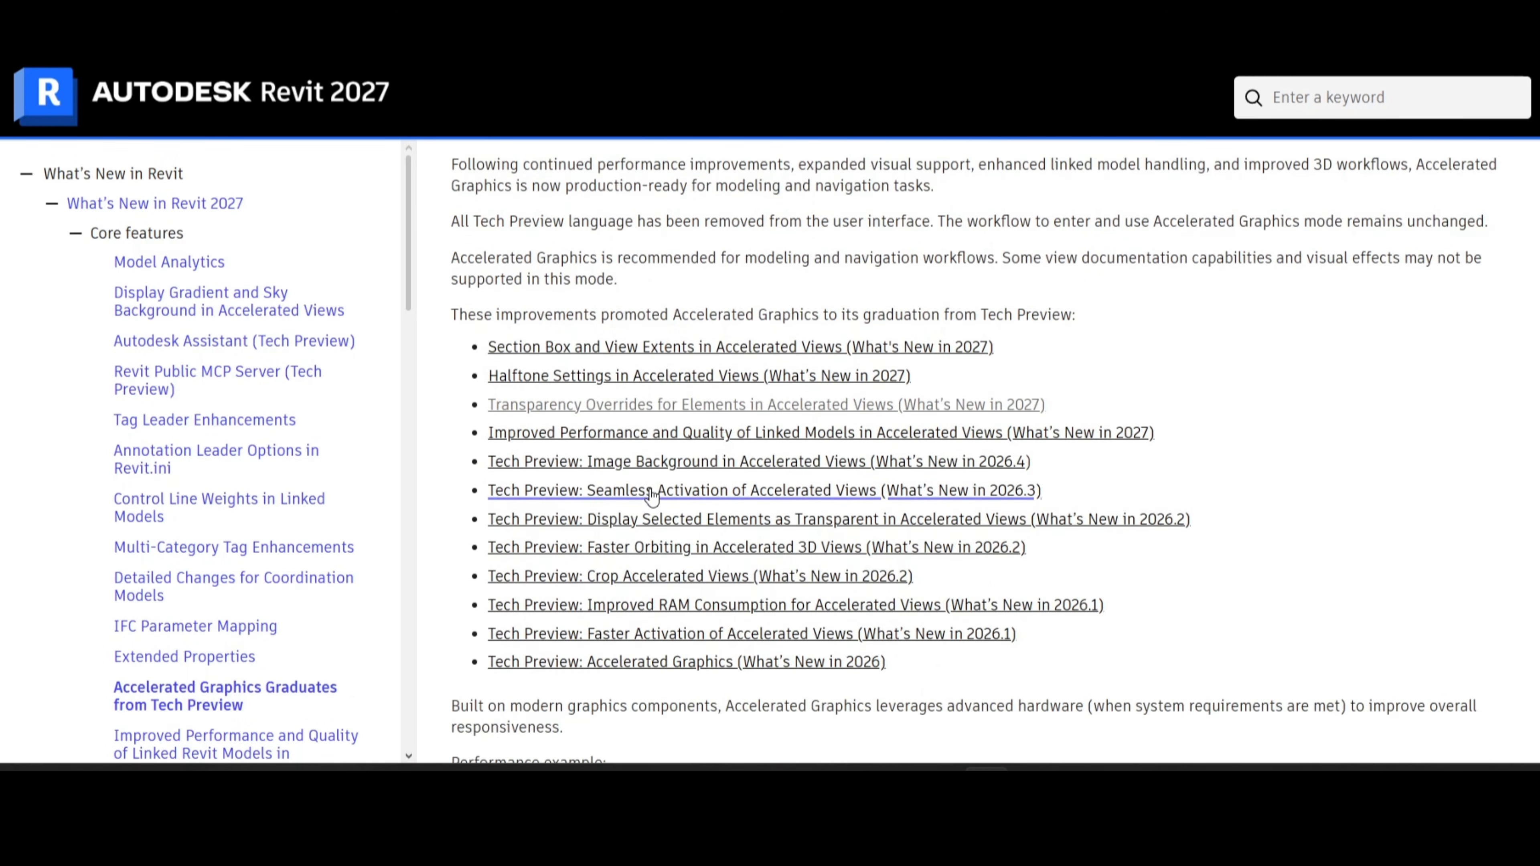
click(691, 548)
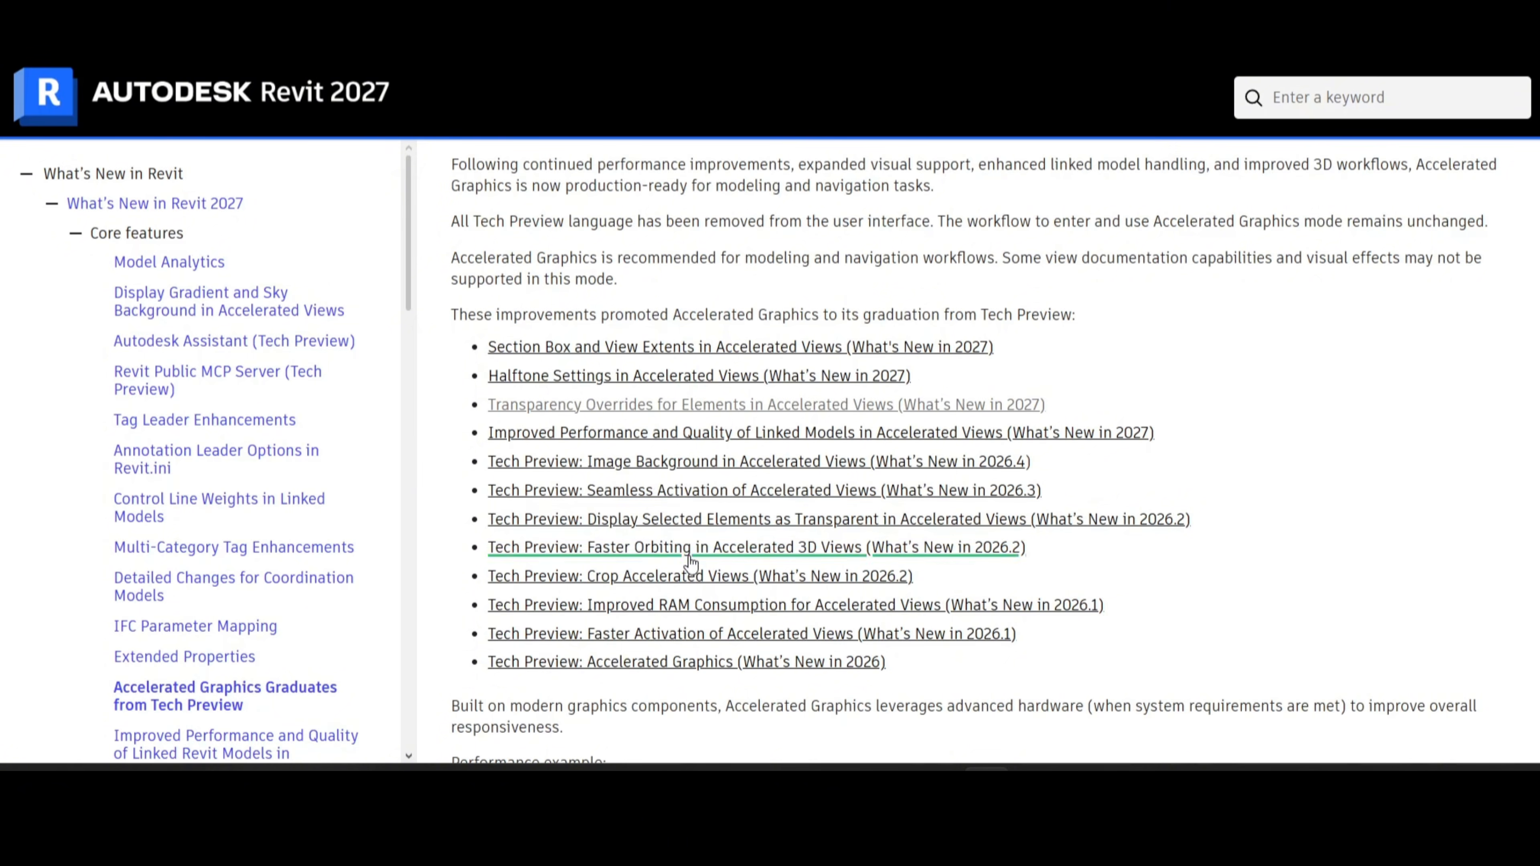
click(1065, 24)
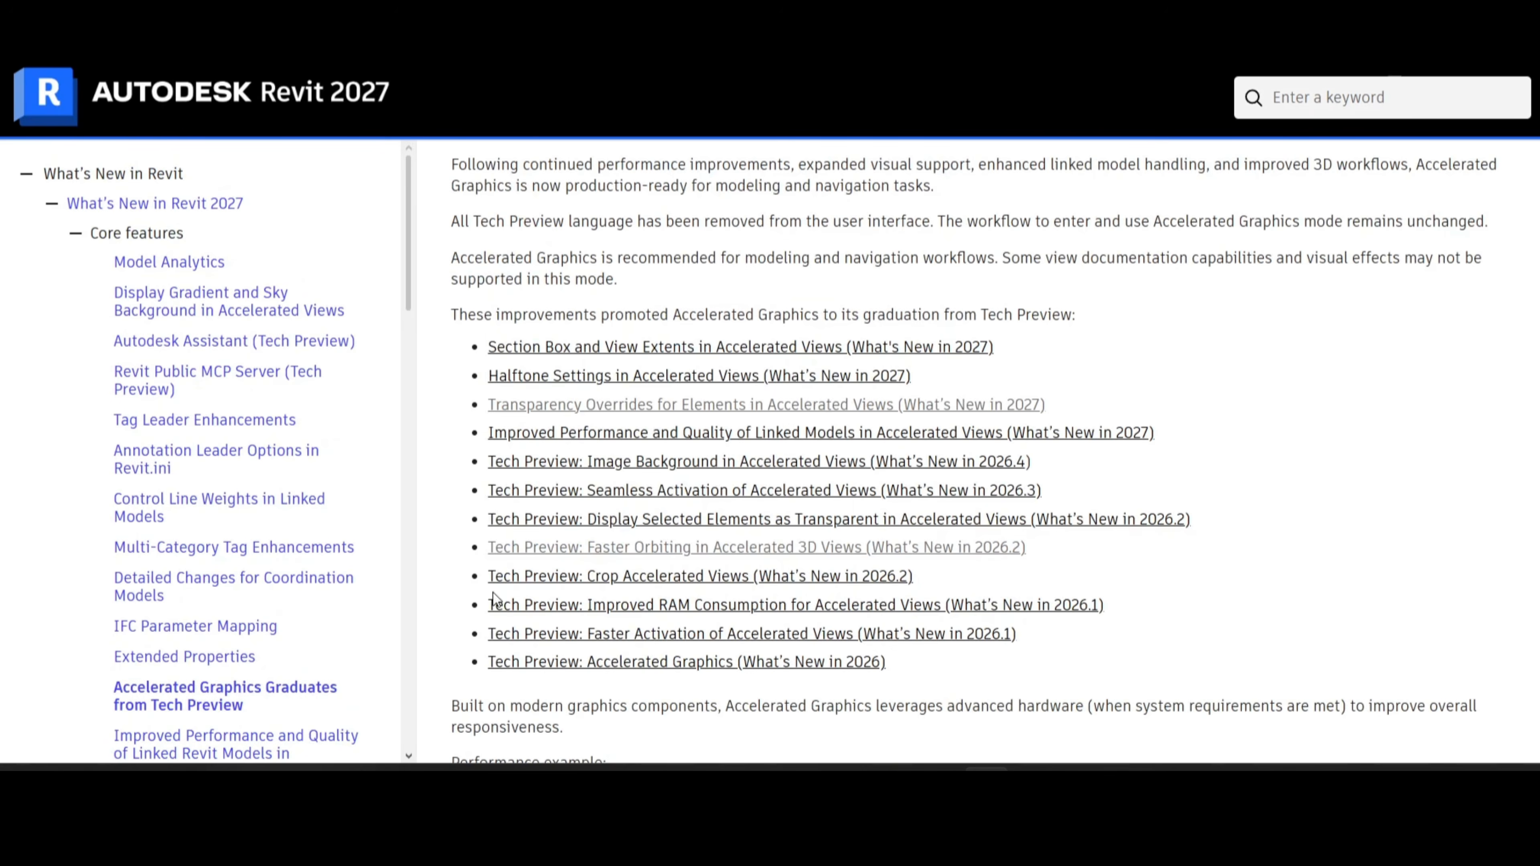
scroll(257, 628, down, 2)
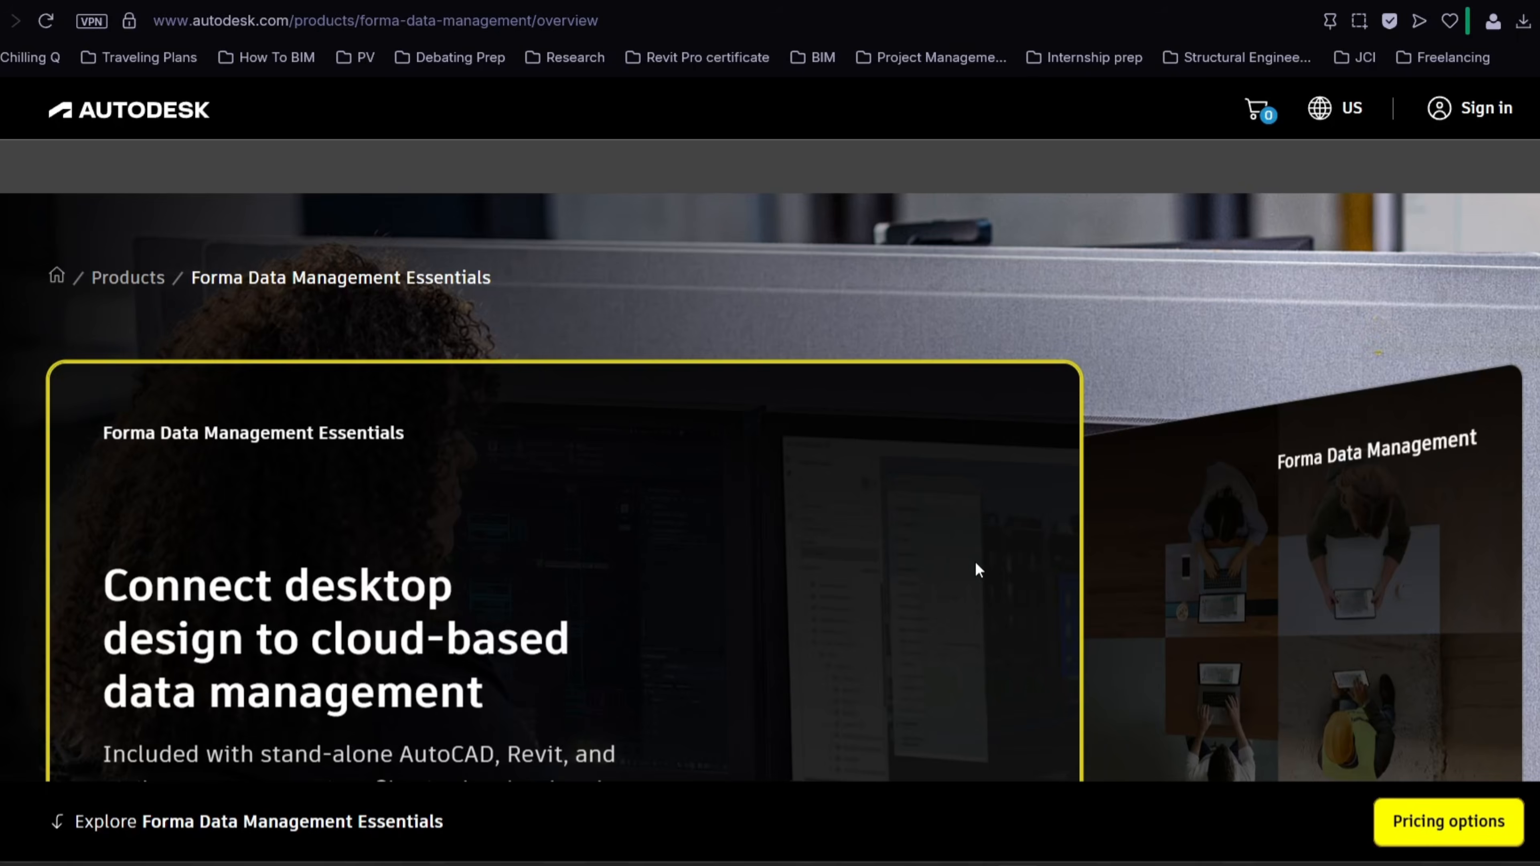
Step: Examine the Forma Data Management Essentials product page on the Autodesk website down to Start projects connected
scroll(949, 578, down, 3)
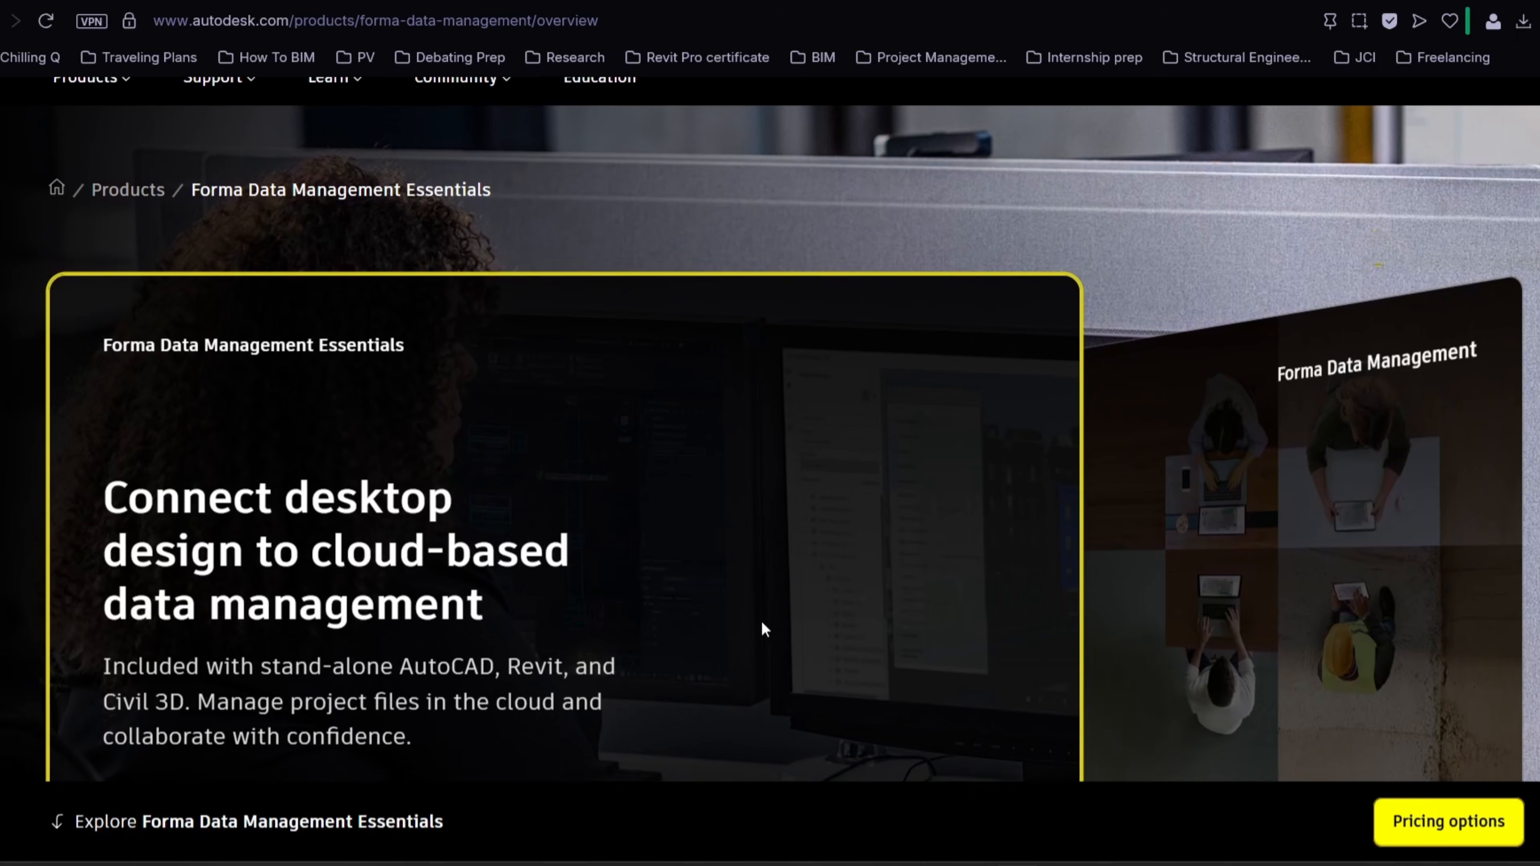
scroll(762, 623, down, 3)
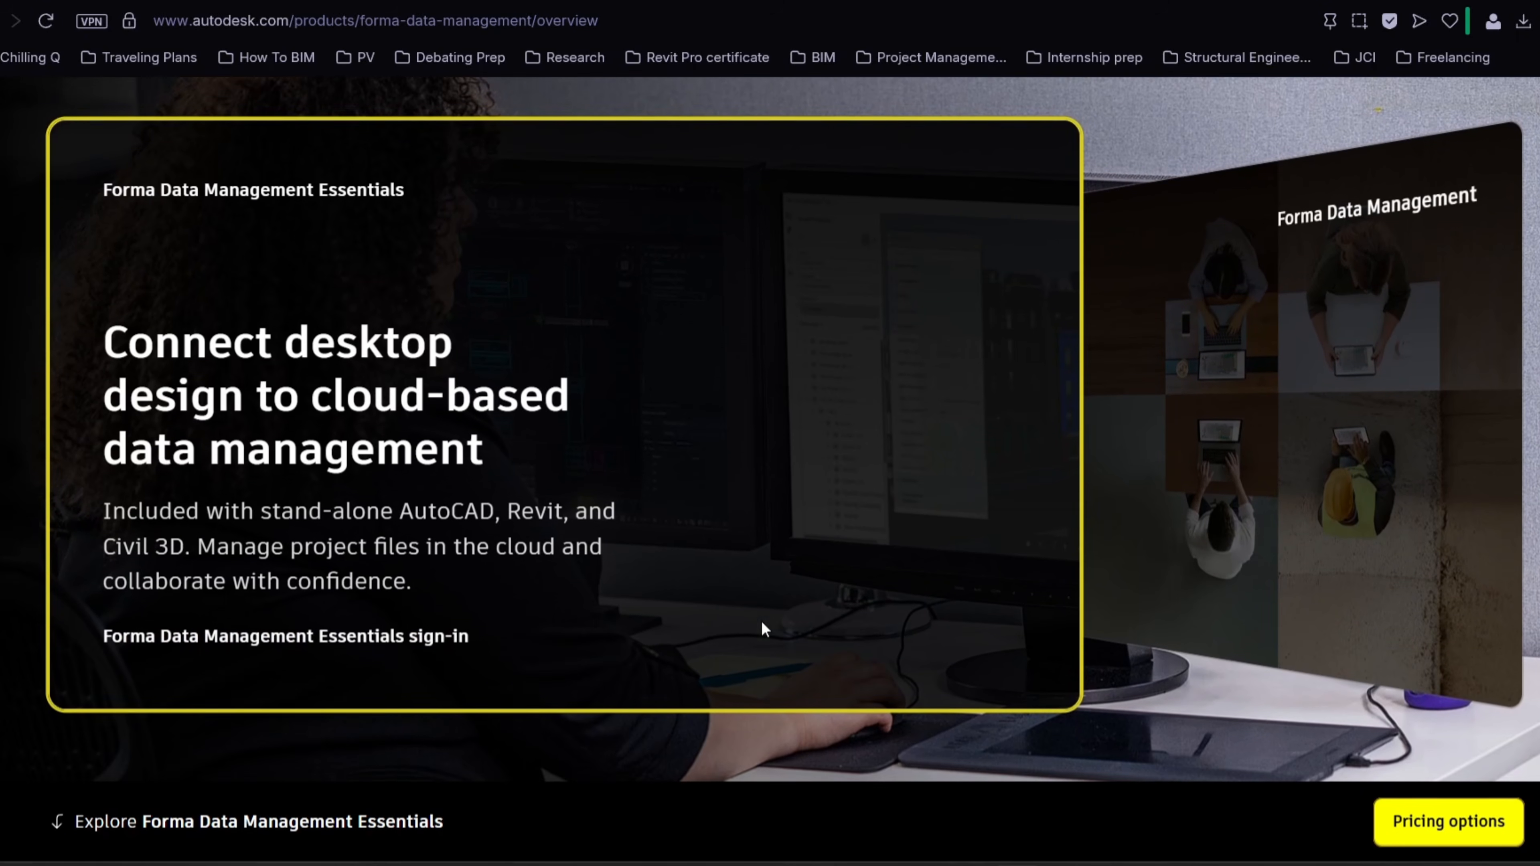
scroll(763, 628, down, 3)
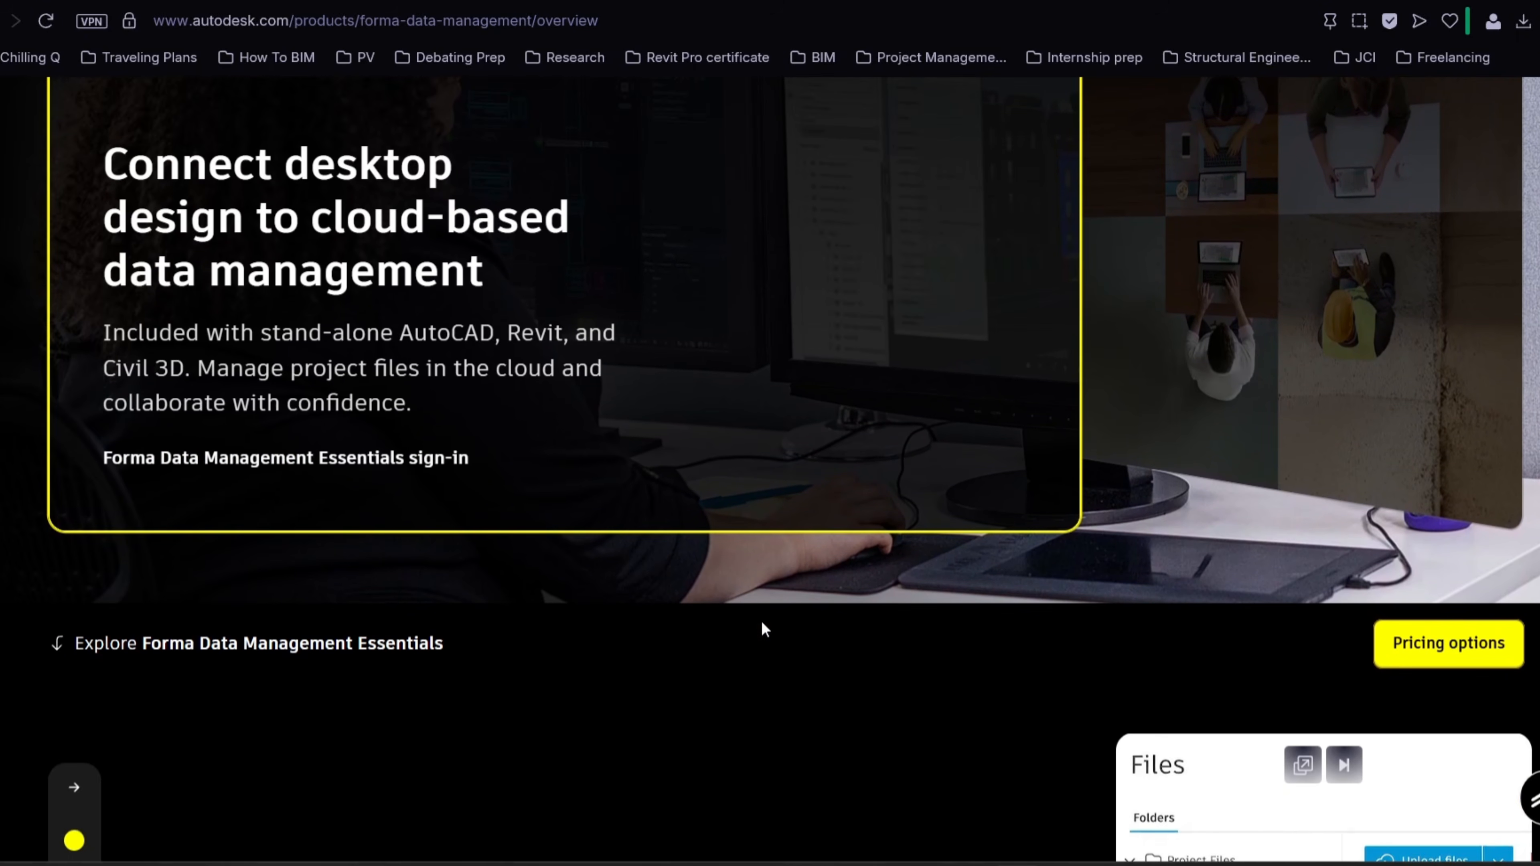
scroll(764, 630, down, 7)
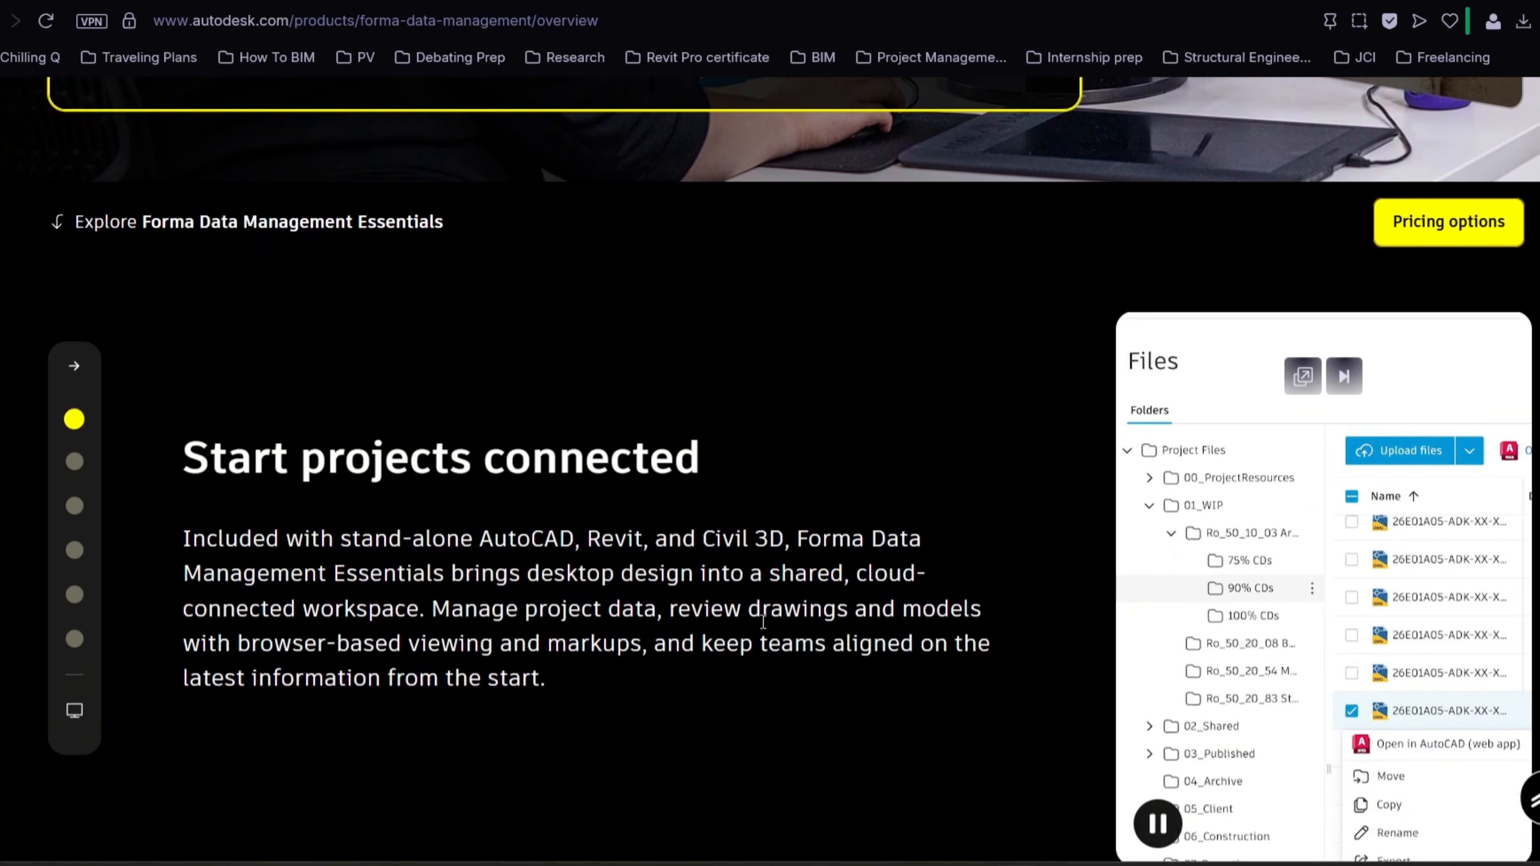
mouse_move(81, 446)
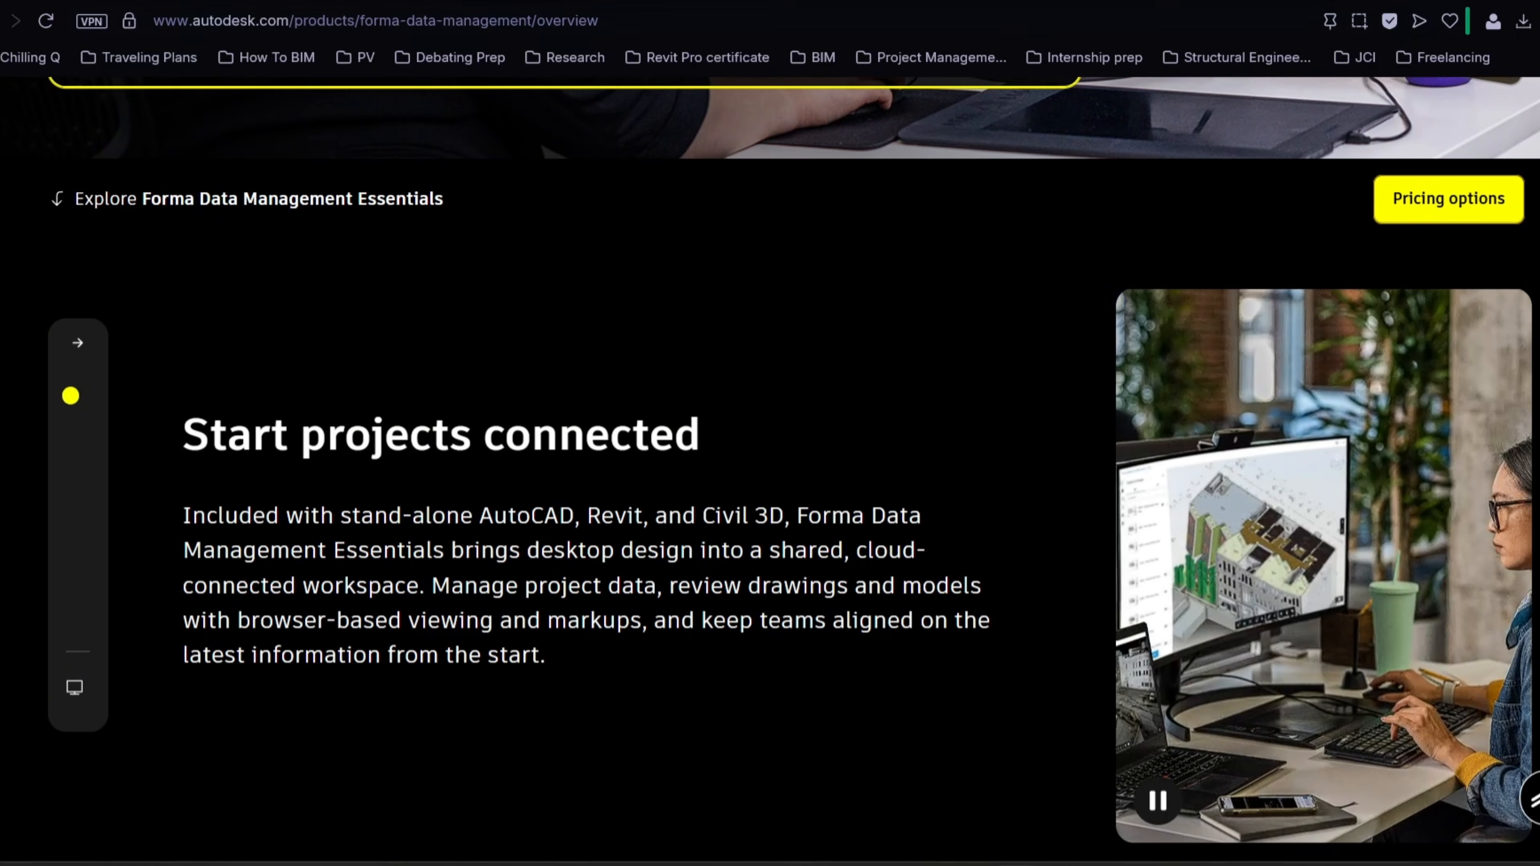
Step: Return to the Revit 2027 help and look through the Upgrade Information and New Feature Videos topics
key(alt+Left)
scroll(501, 445, down, 2)
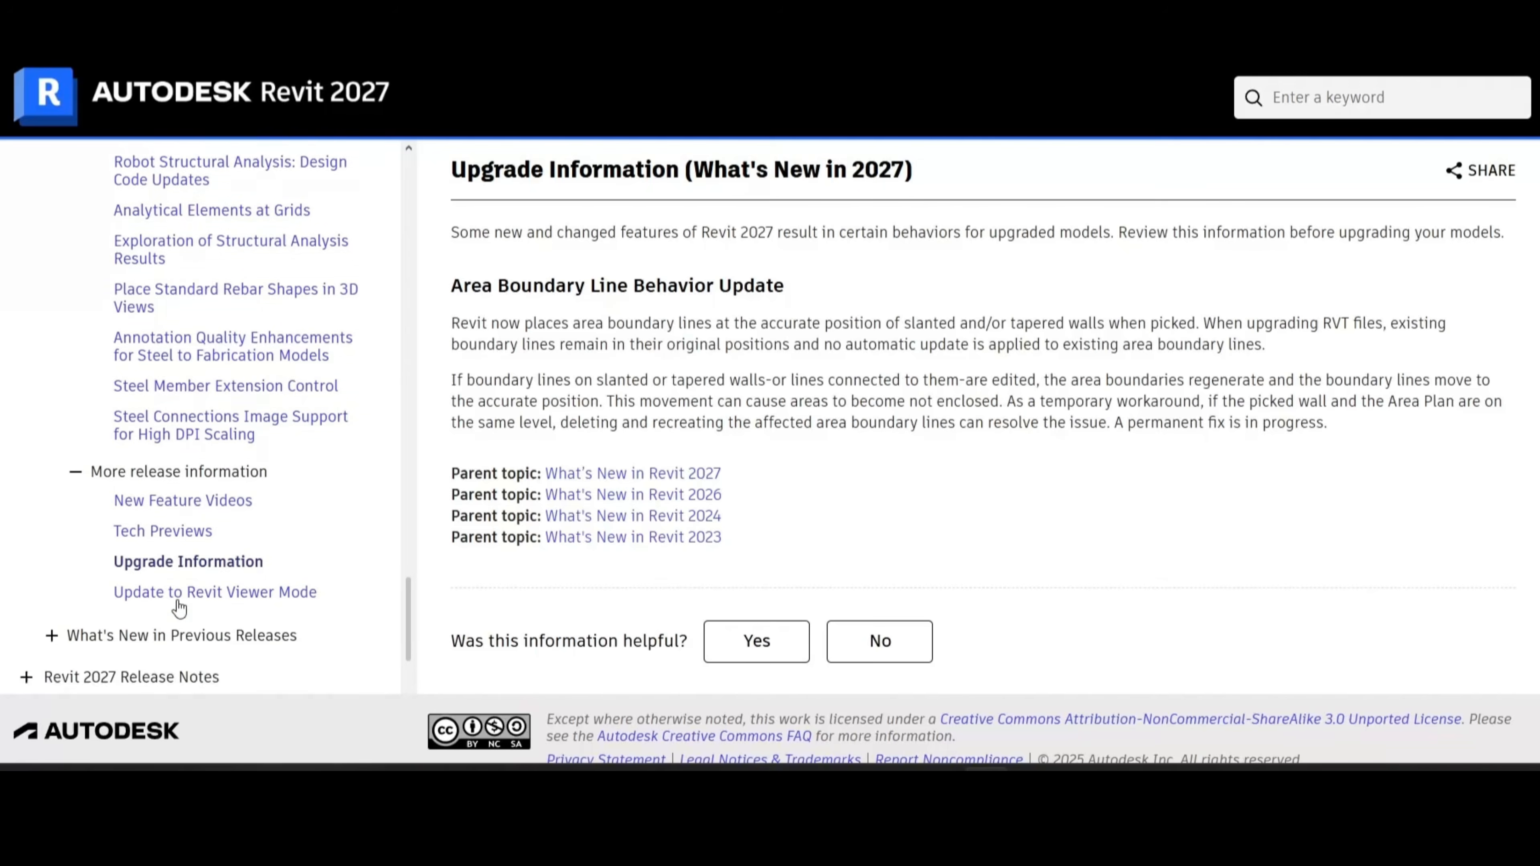
scroll(178, 608, up, 1)
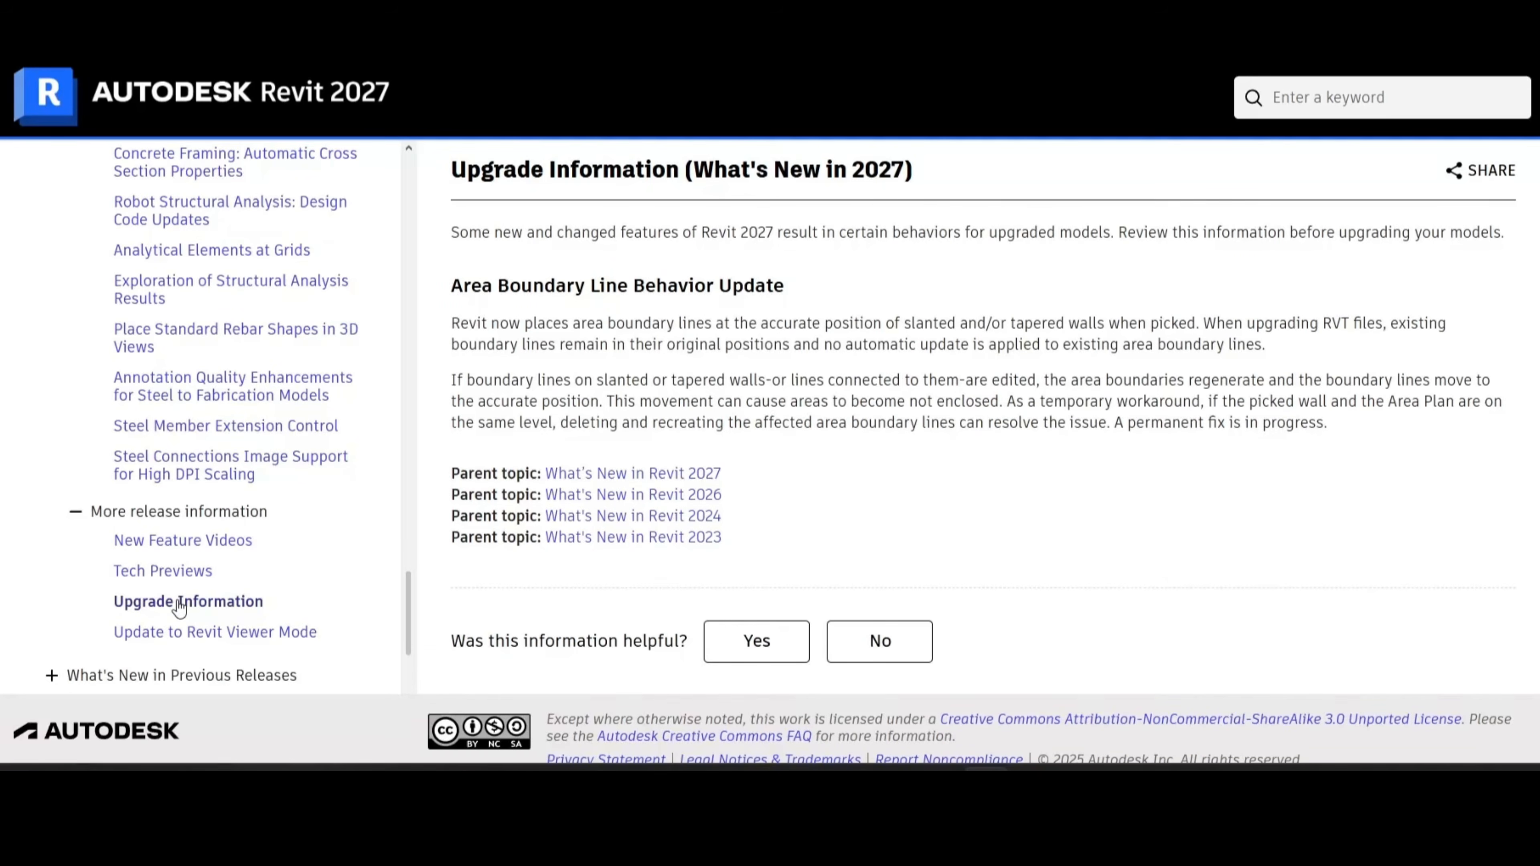
key(alt+Left)
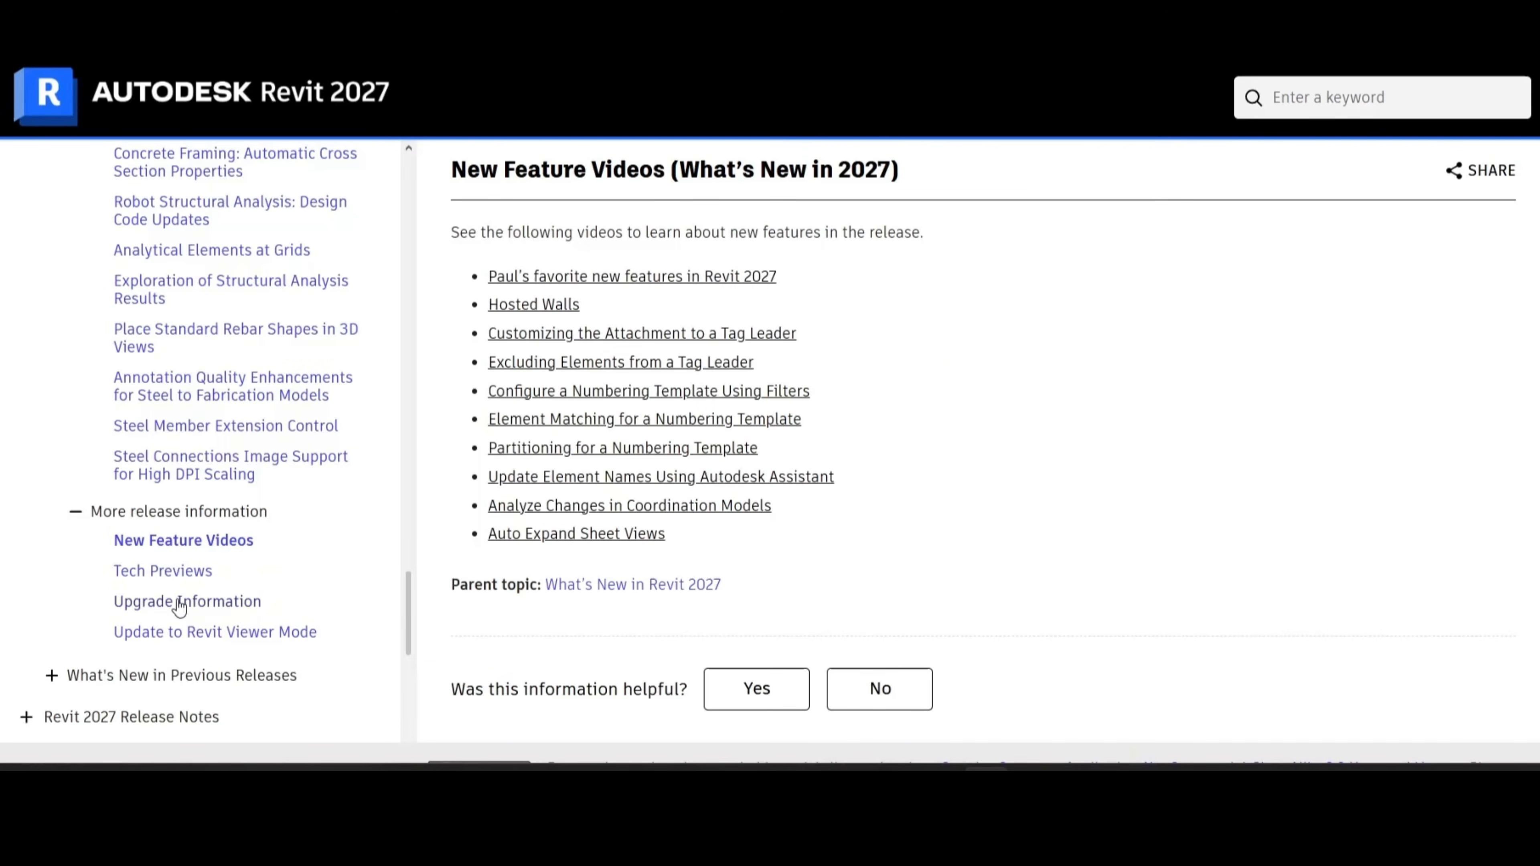
Step: Read the topics Robot Structural Analysis: Design Code Updates and Concrete Framing: Automatic Cross Section Properties, collapsing the More release information group
click(205, 557)
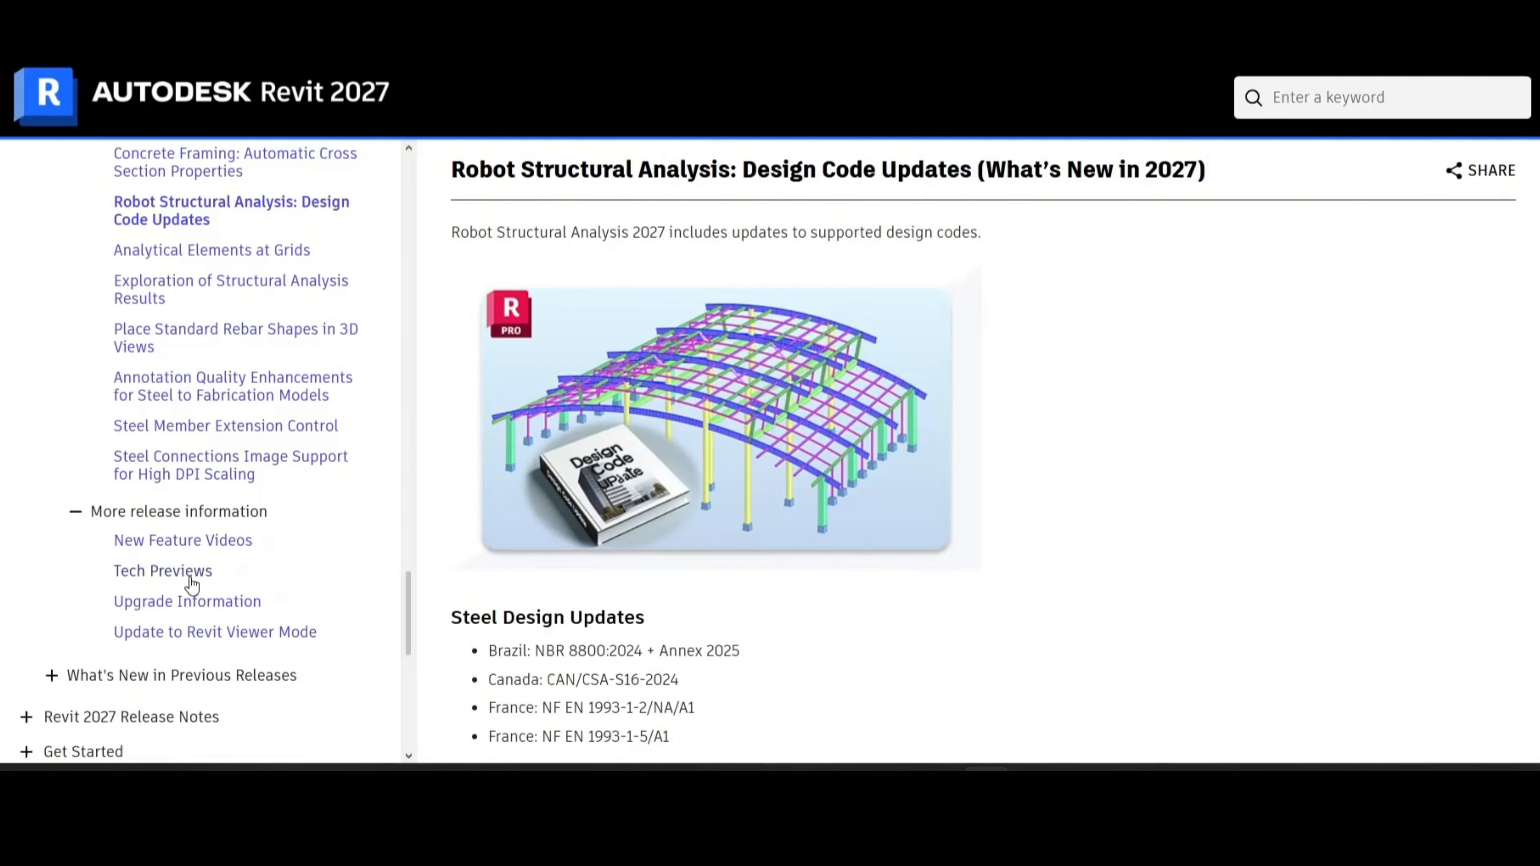
scroll(110, 662, up, 3)
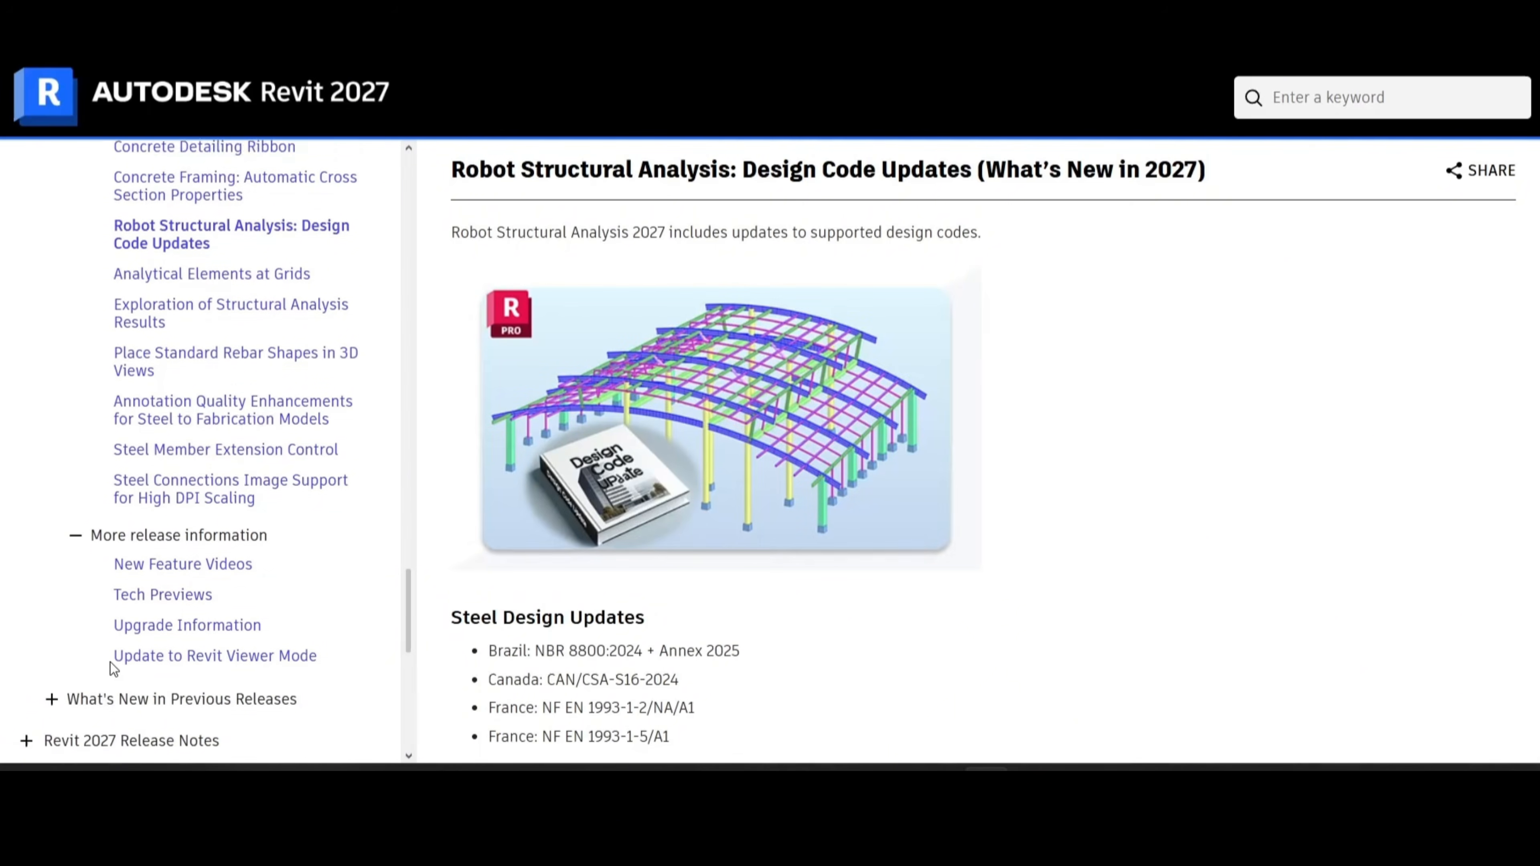
click(74, 674)
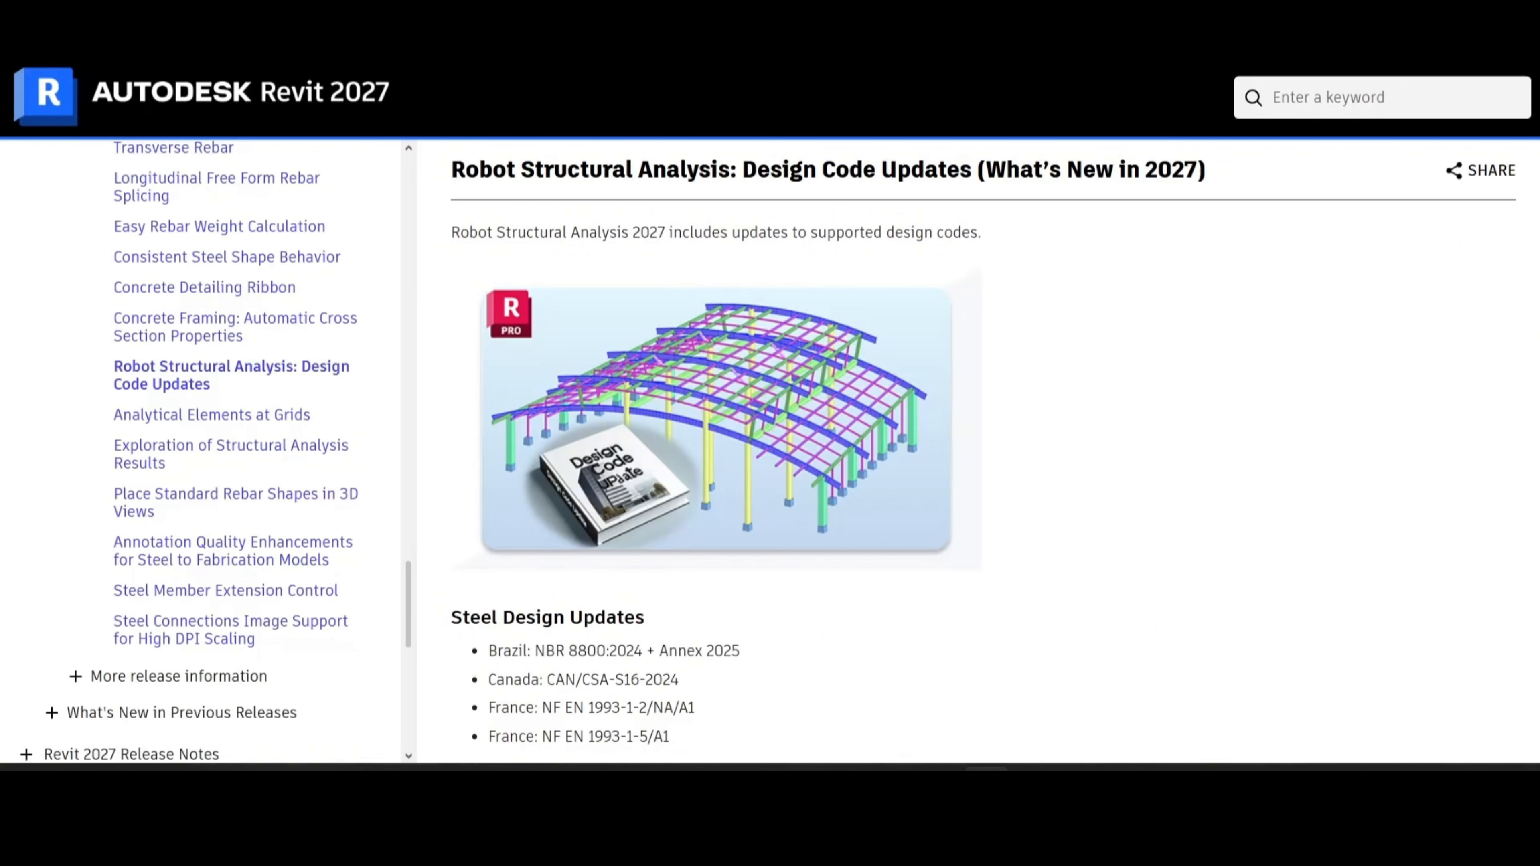
scroll(214, 610, up, 3)
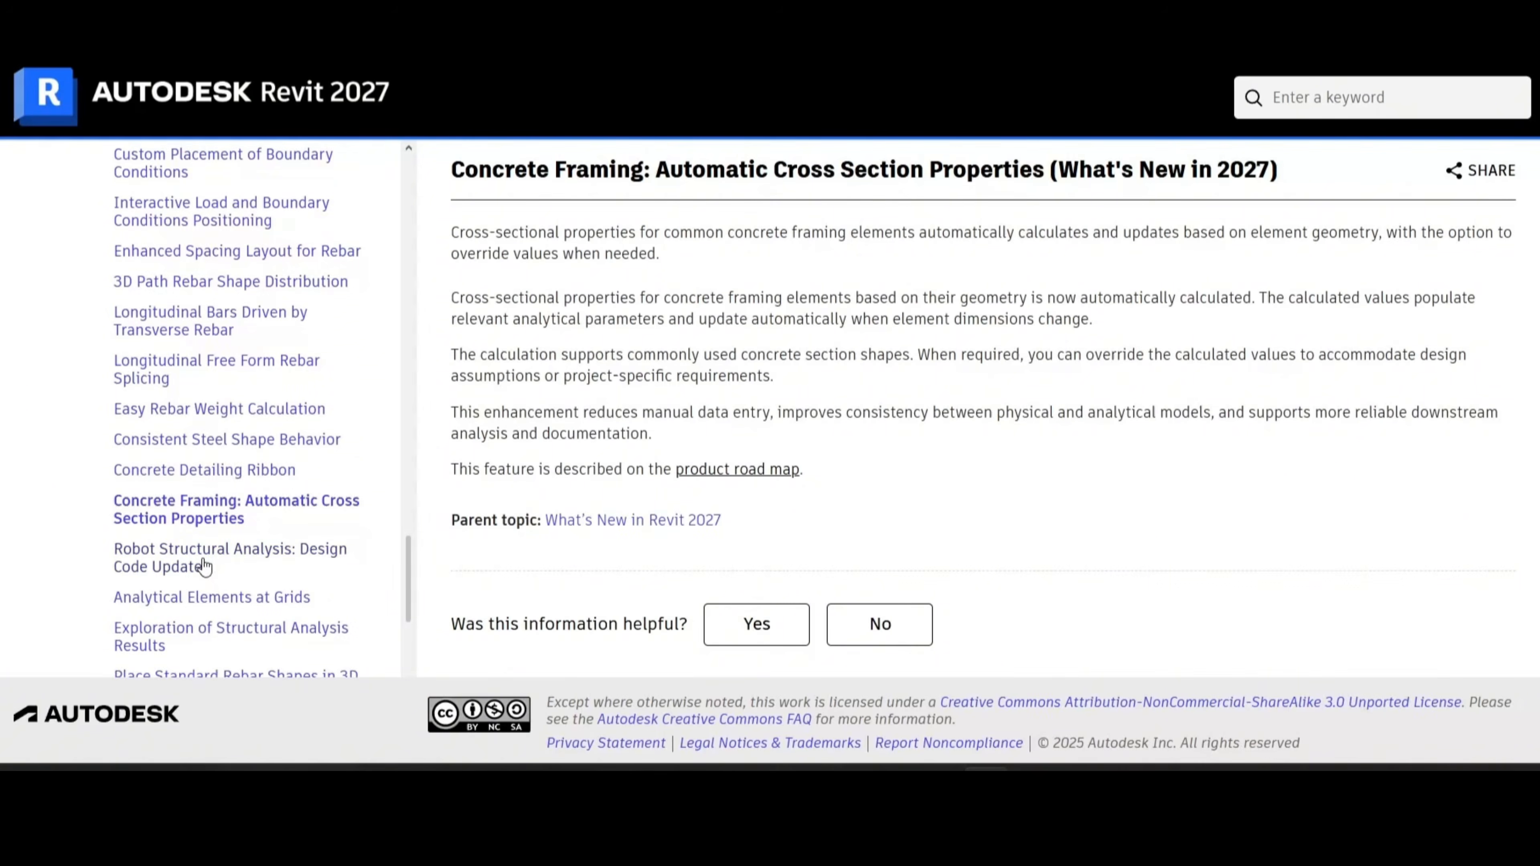
scroll(200, 585, up, 2)
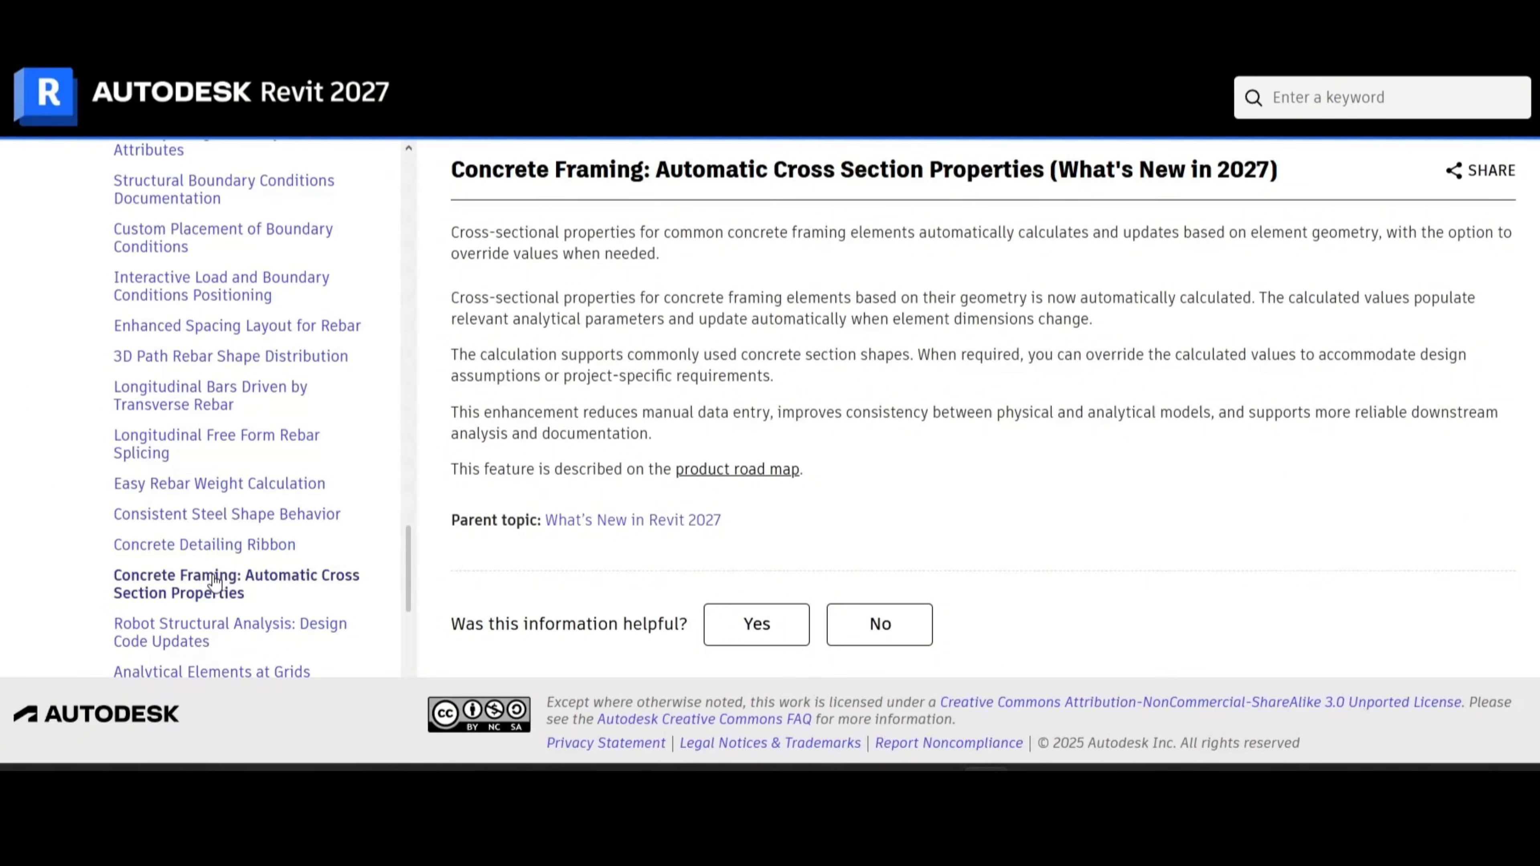
Step: Read the What's New topics Concrete Detailing Ribbon and Consistent Steel Shape Behavior
key(alt+Left)
scroll(242, 632, up, 1)
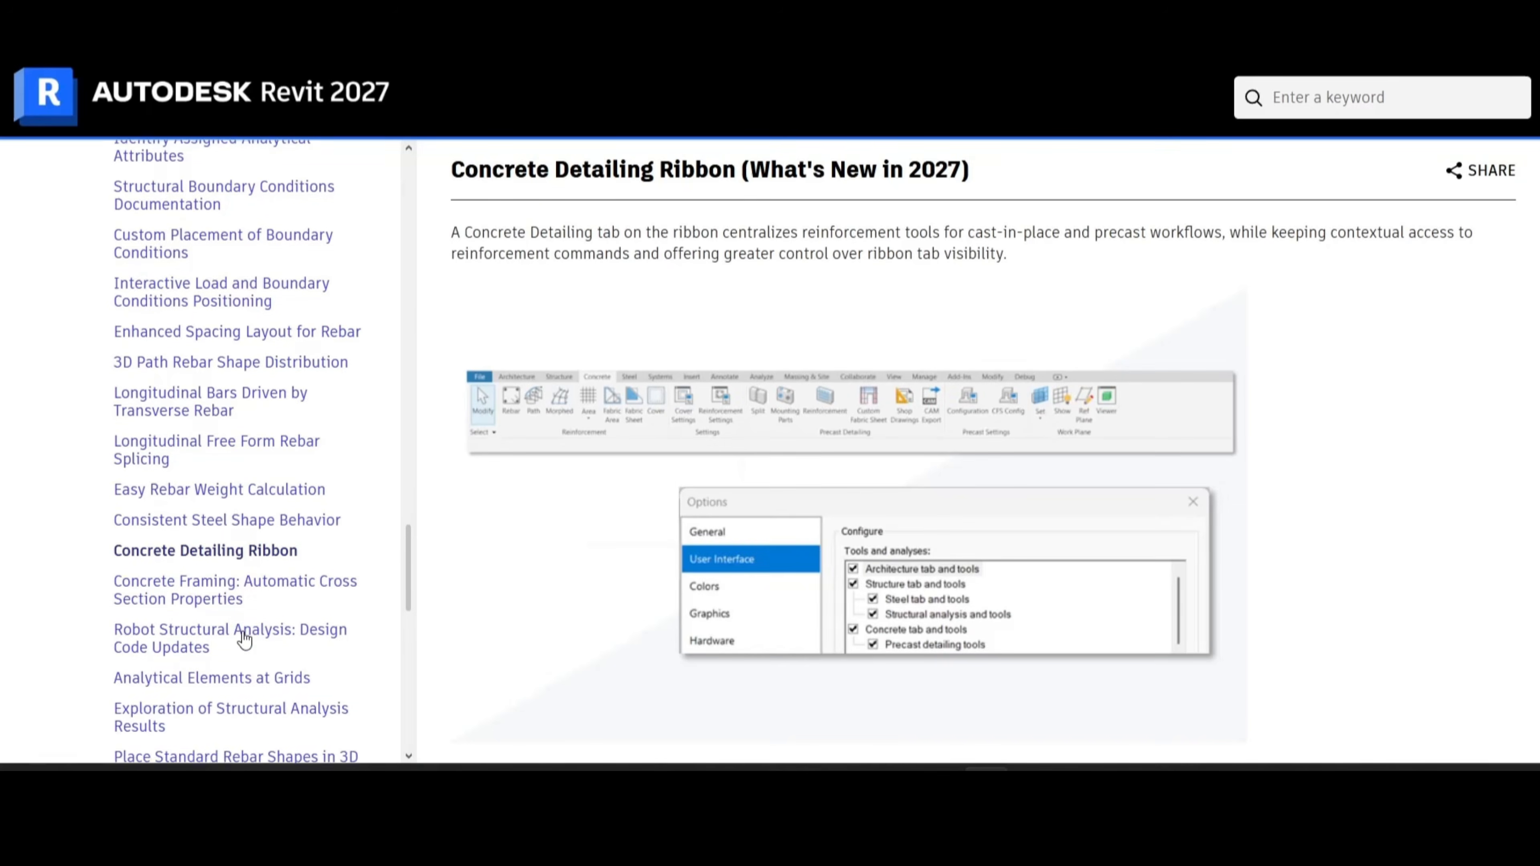
key(alt+Left)
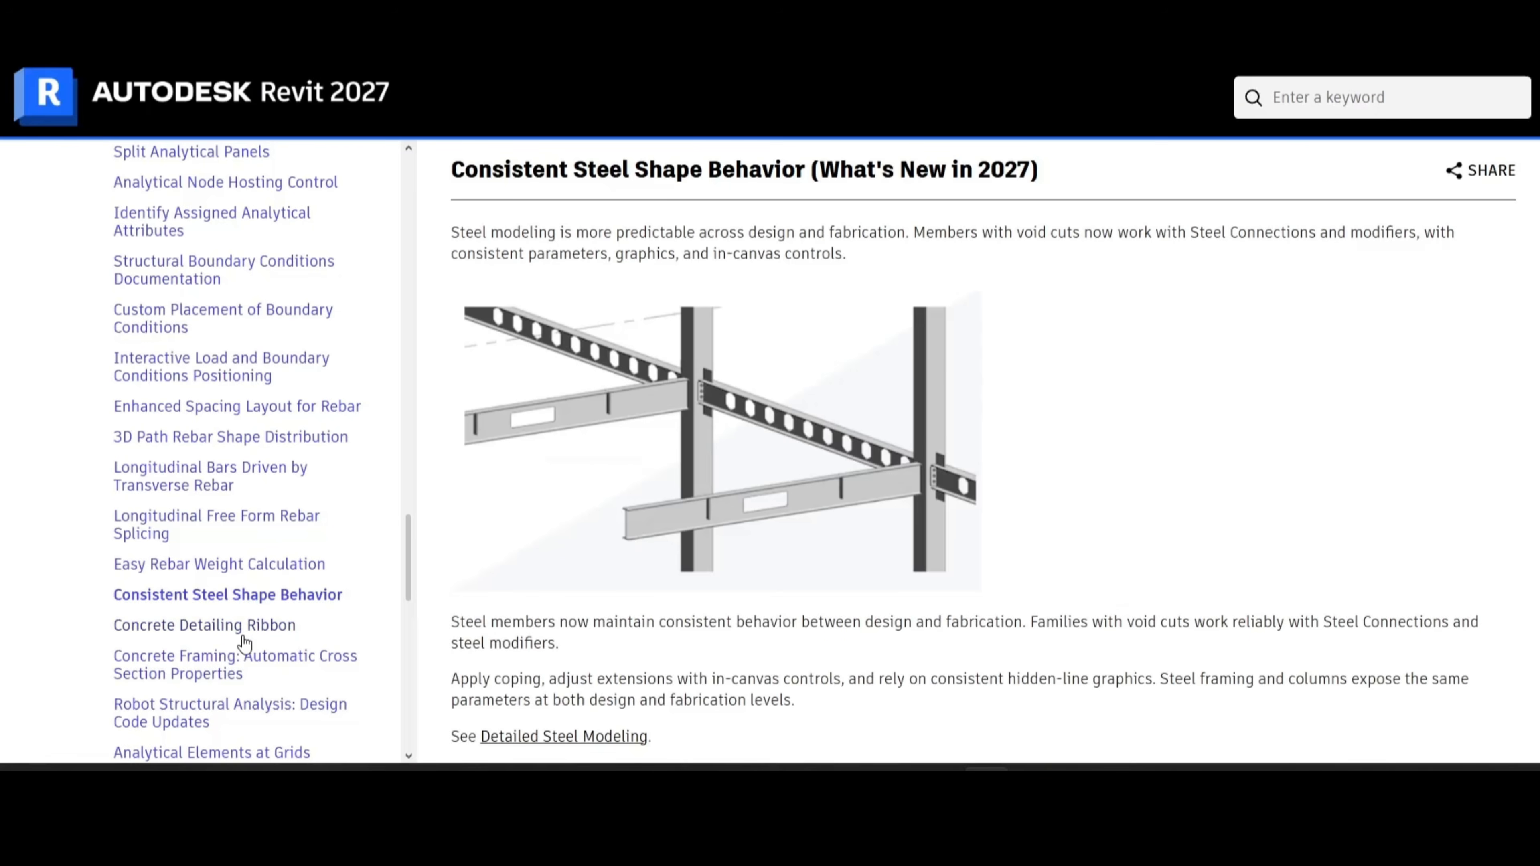
Step: Read the rebar topics Easy Rebar Weight Calculation, Longitudinal Free Form Rebar Splicing and Longitudinal Bars Driven by Transverse Rebar
key(alt+Left)
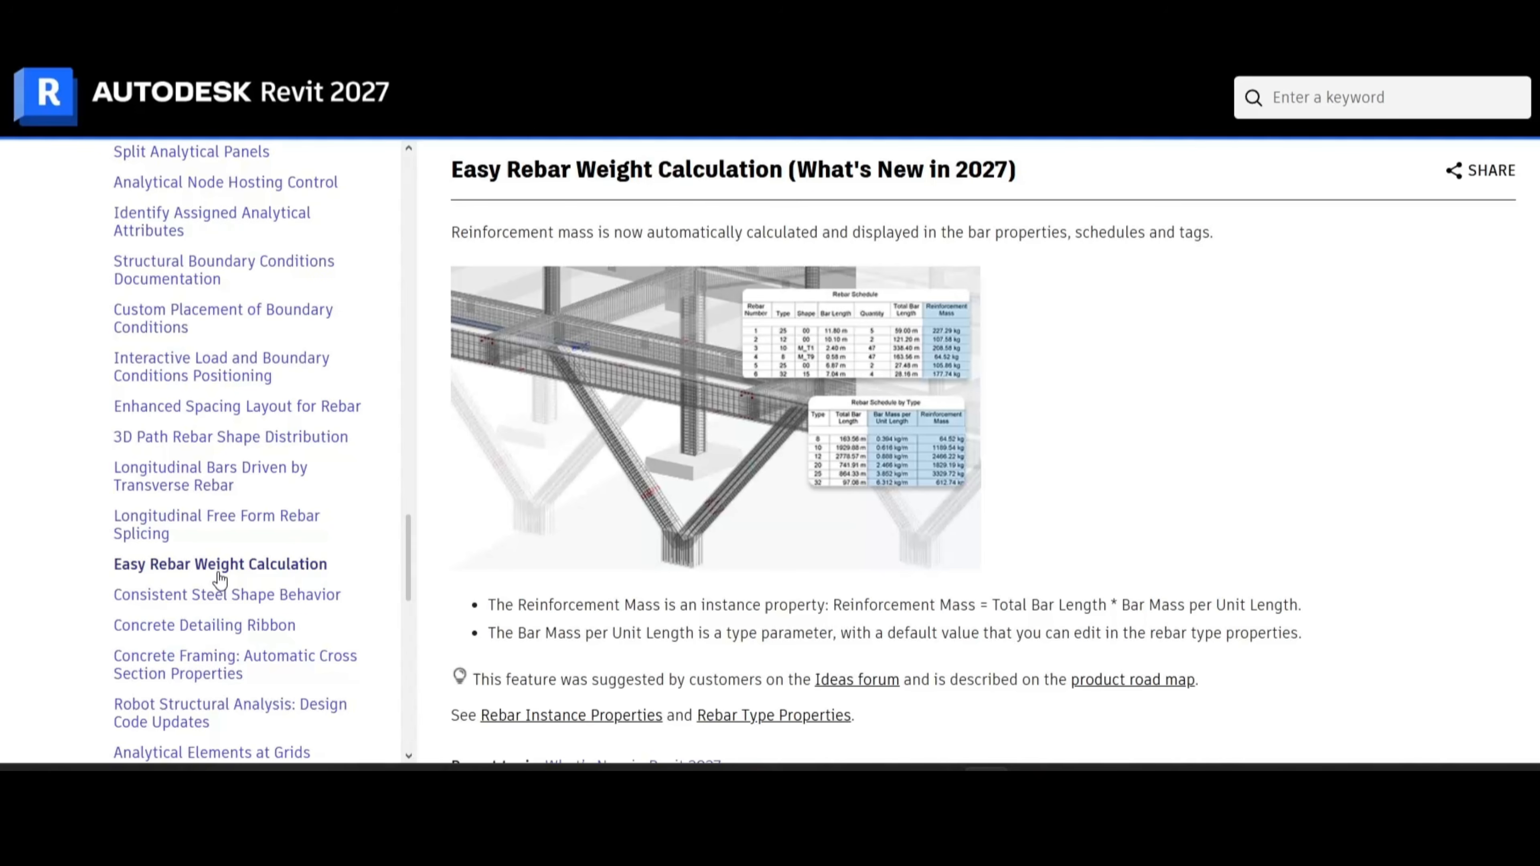
key(alt+Left)
scroll(217, 602, up, 2)
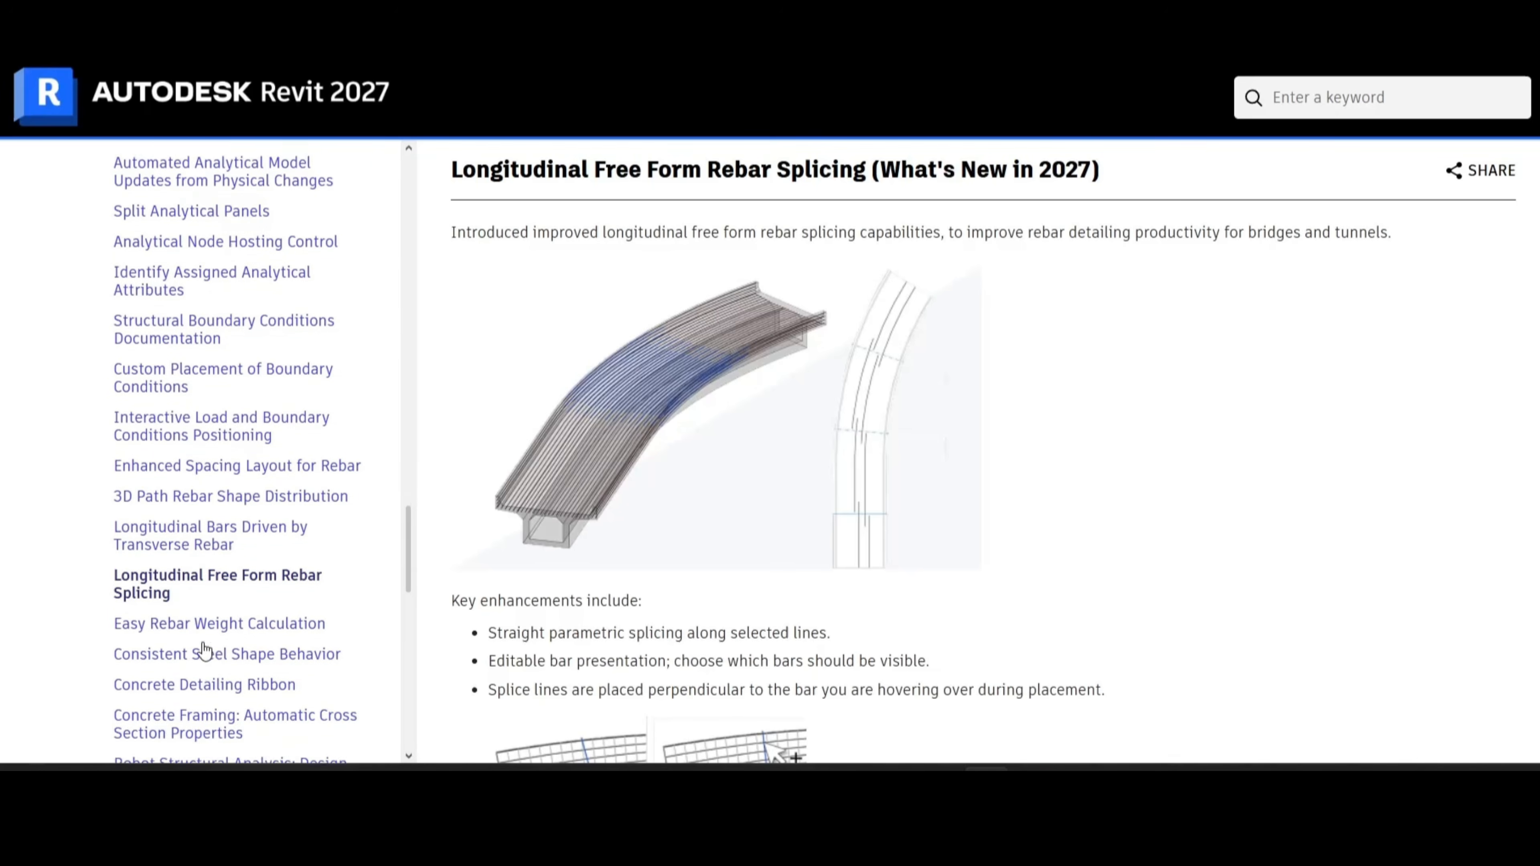
key(alt+Left)
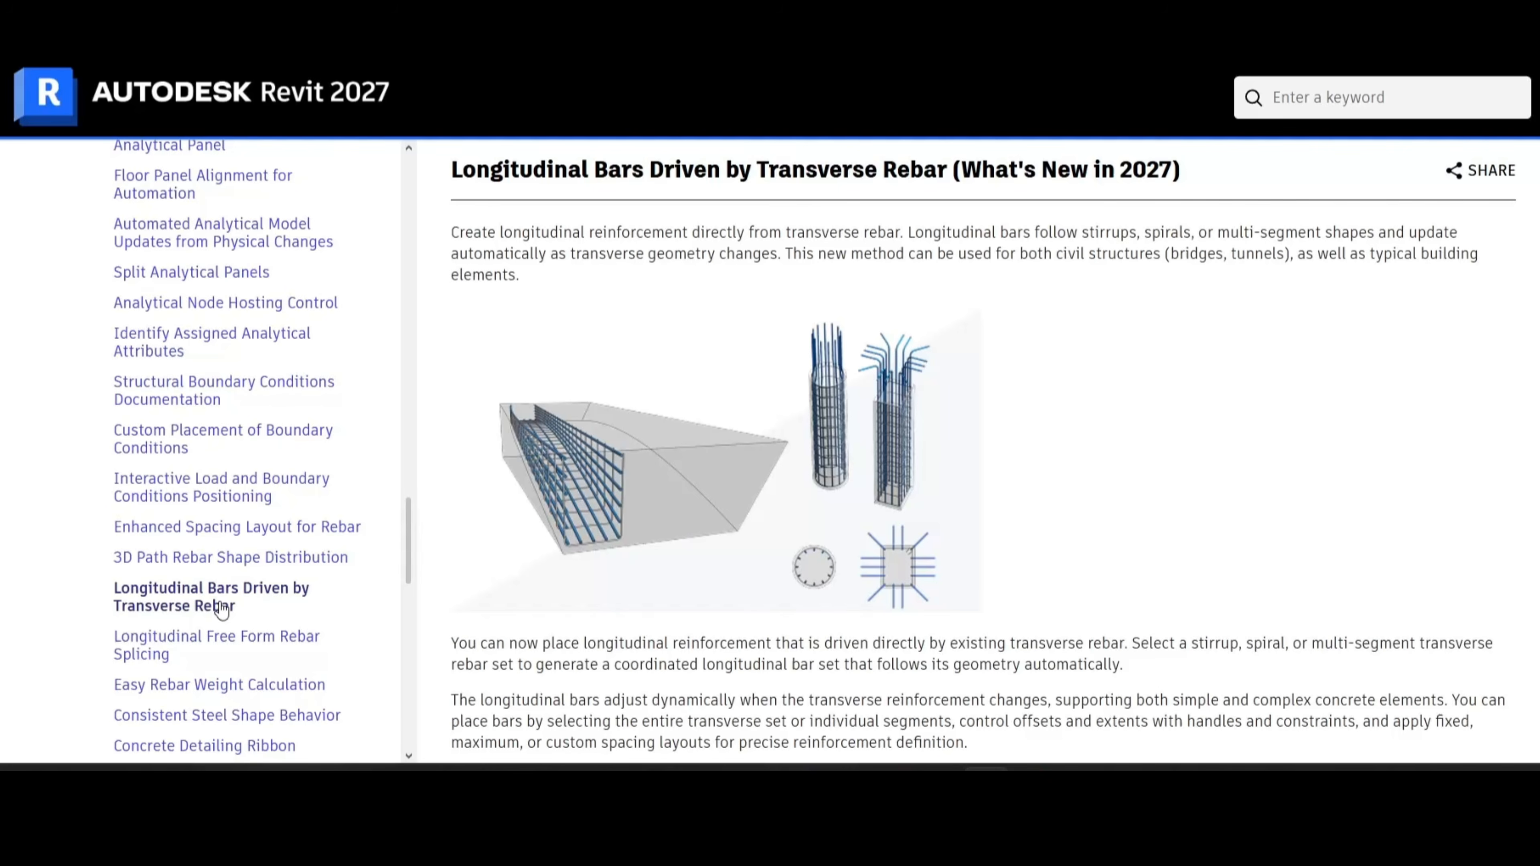
Step: Read the rebar topics 3D Path Rebar Shape Distribution and Enhanced Spacing Layout for Rebar
key(alt+Left)
scroll(209, 643, up, 1)
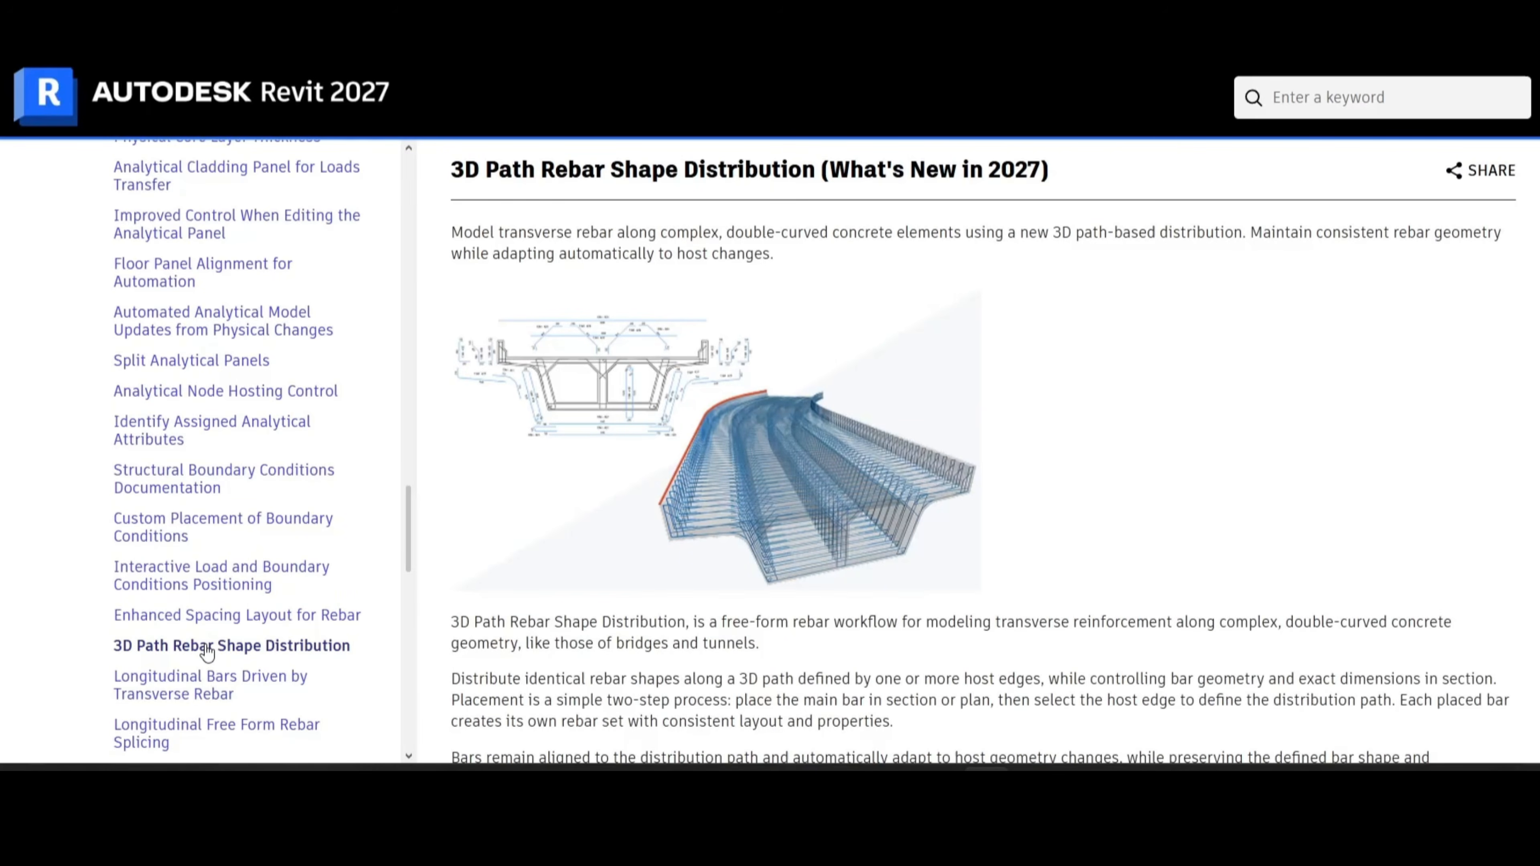
key(alt+Left)
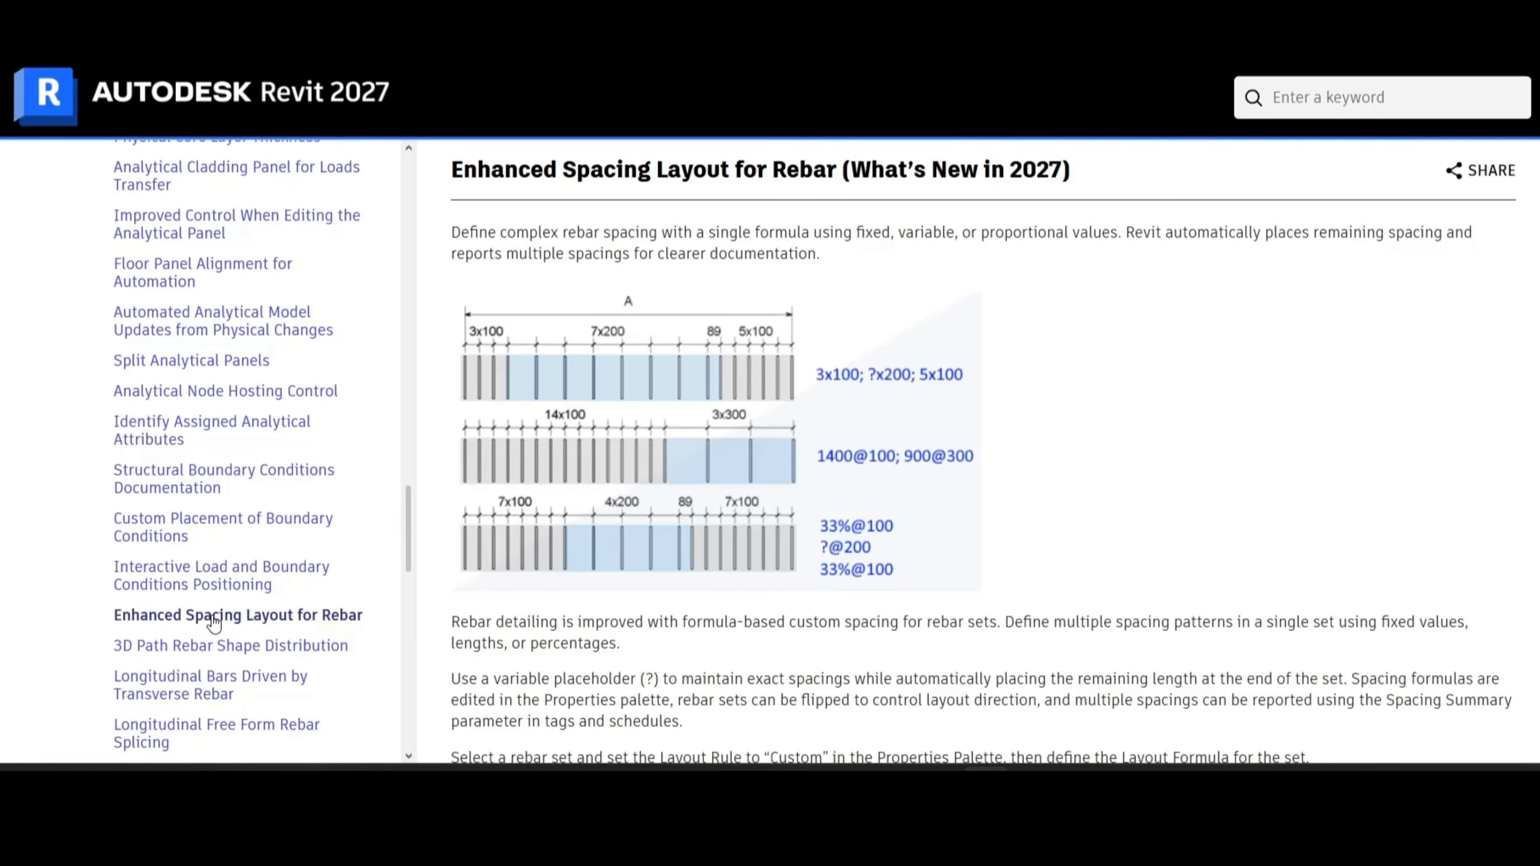
Step: Read the topics Interactive Load and Boundary Conditions Positioning, Custom Placement of Boundary Conditions and Structural Boundary Conditions Documentation
key(alt+Left)
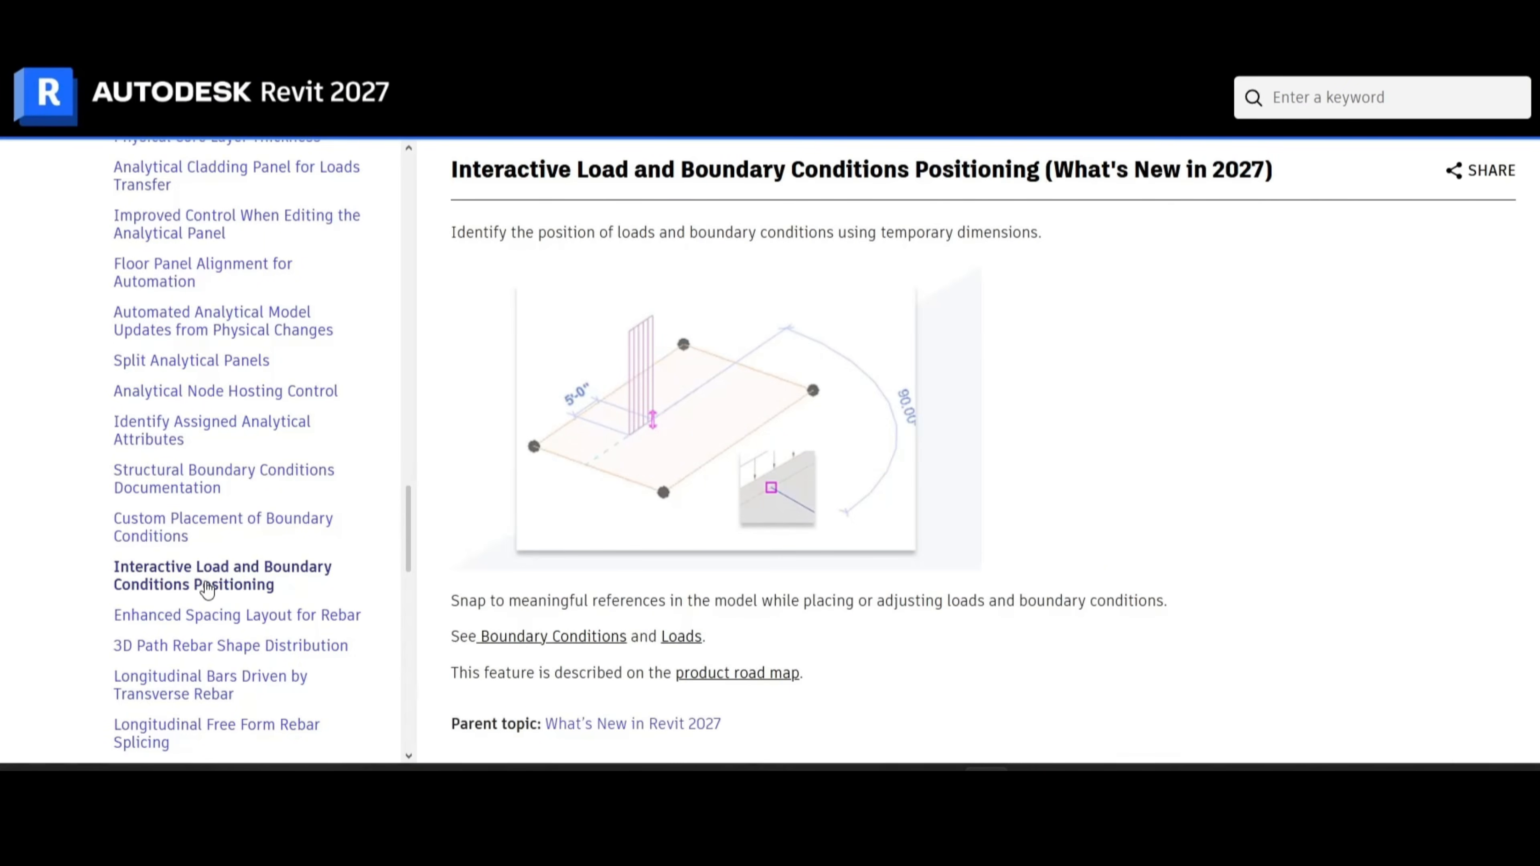
key(alt+Left)
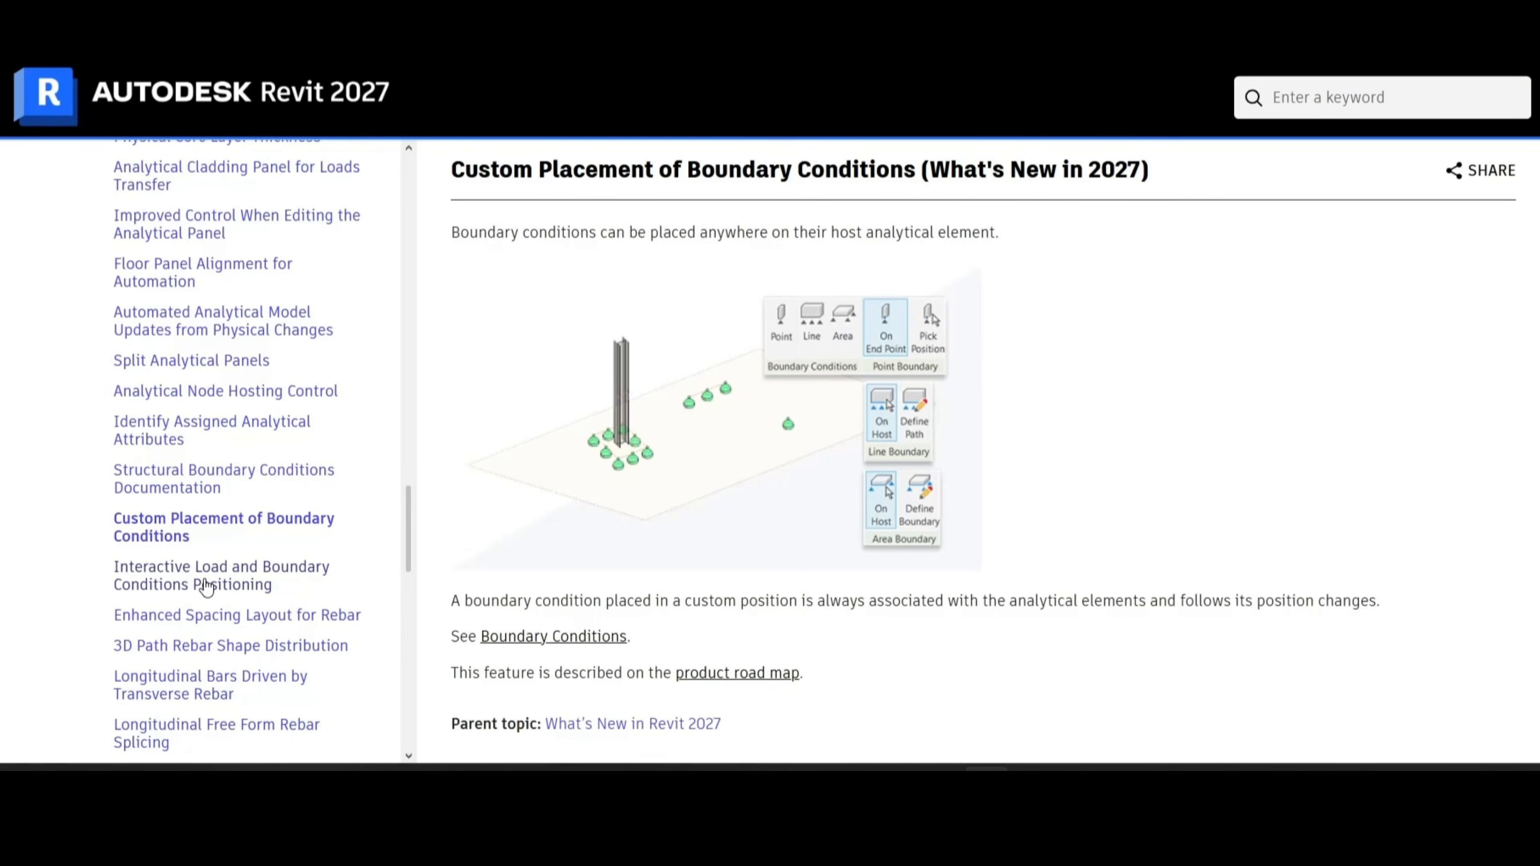
key(alt+Left)
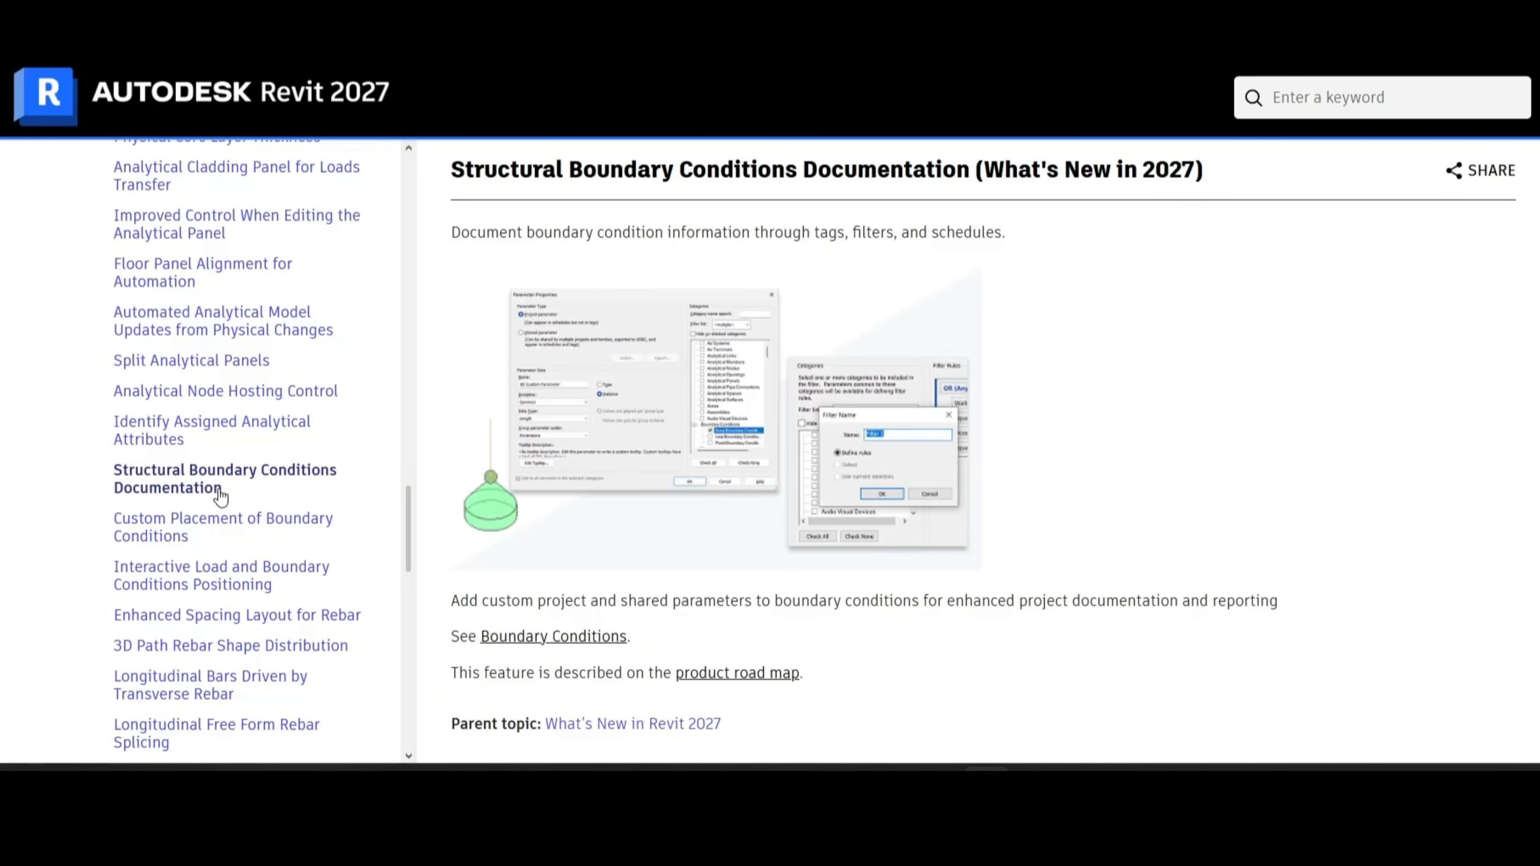
Step: Read the Structure topics Identify Assigned Analytical Attributes, Analytical Node Hosting Control and Split Analytical Panels
key(alt+Left)
scroll(200, 577, up, 3)
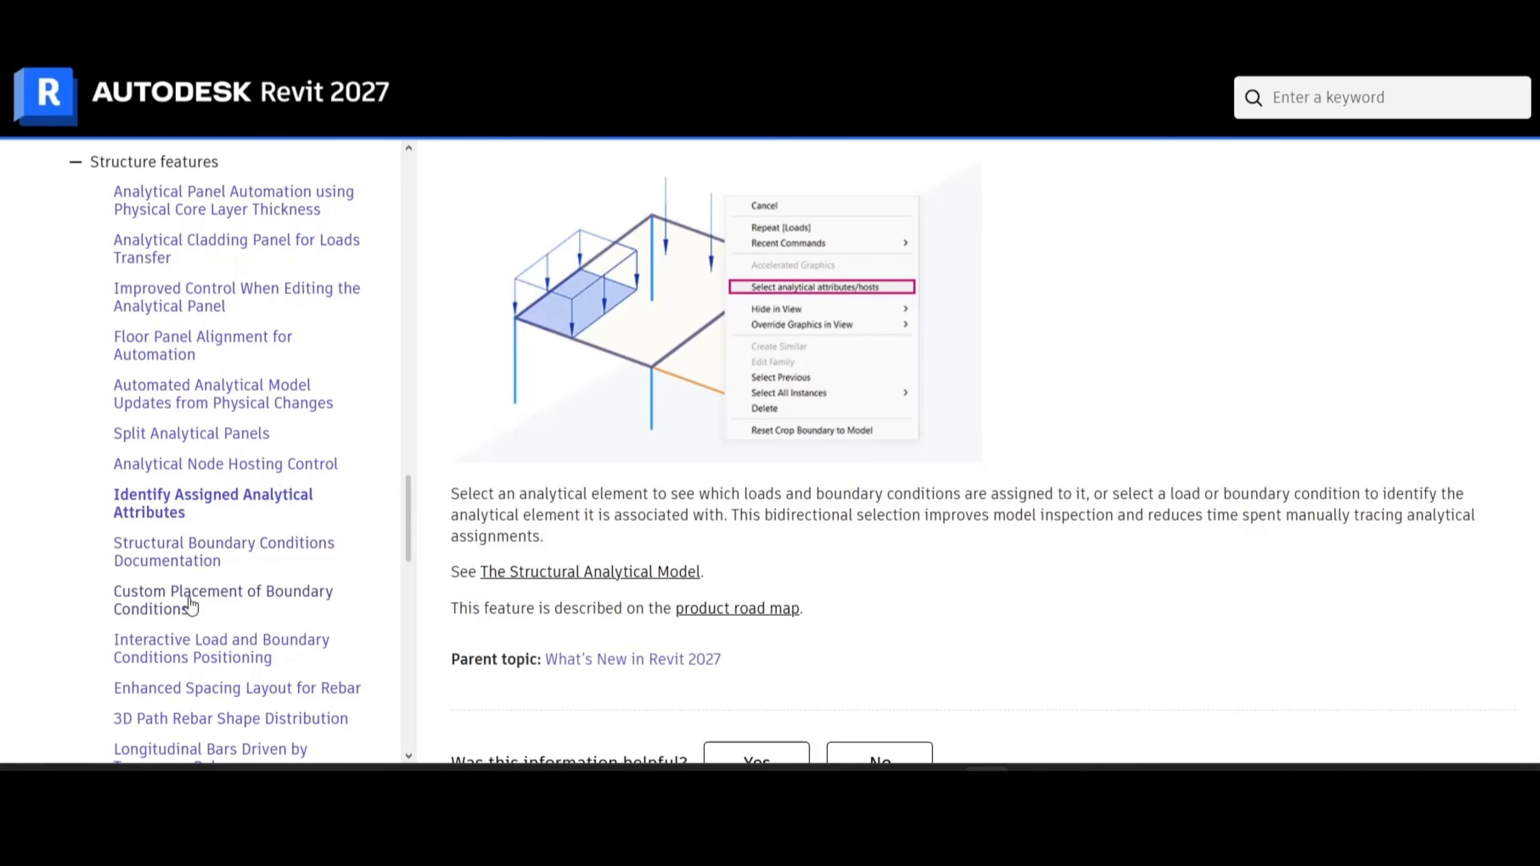
scroll(449, 597, up, 2)
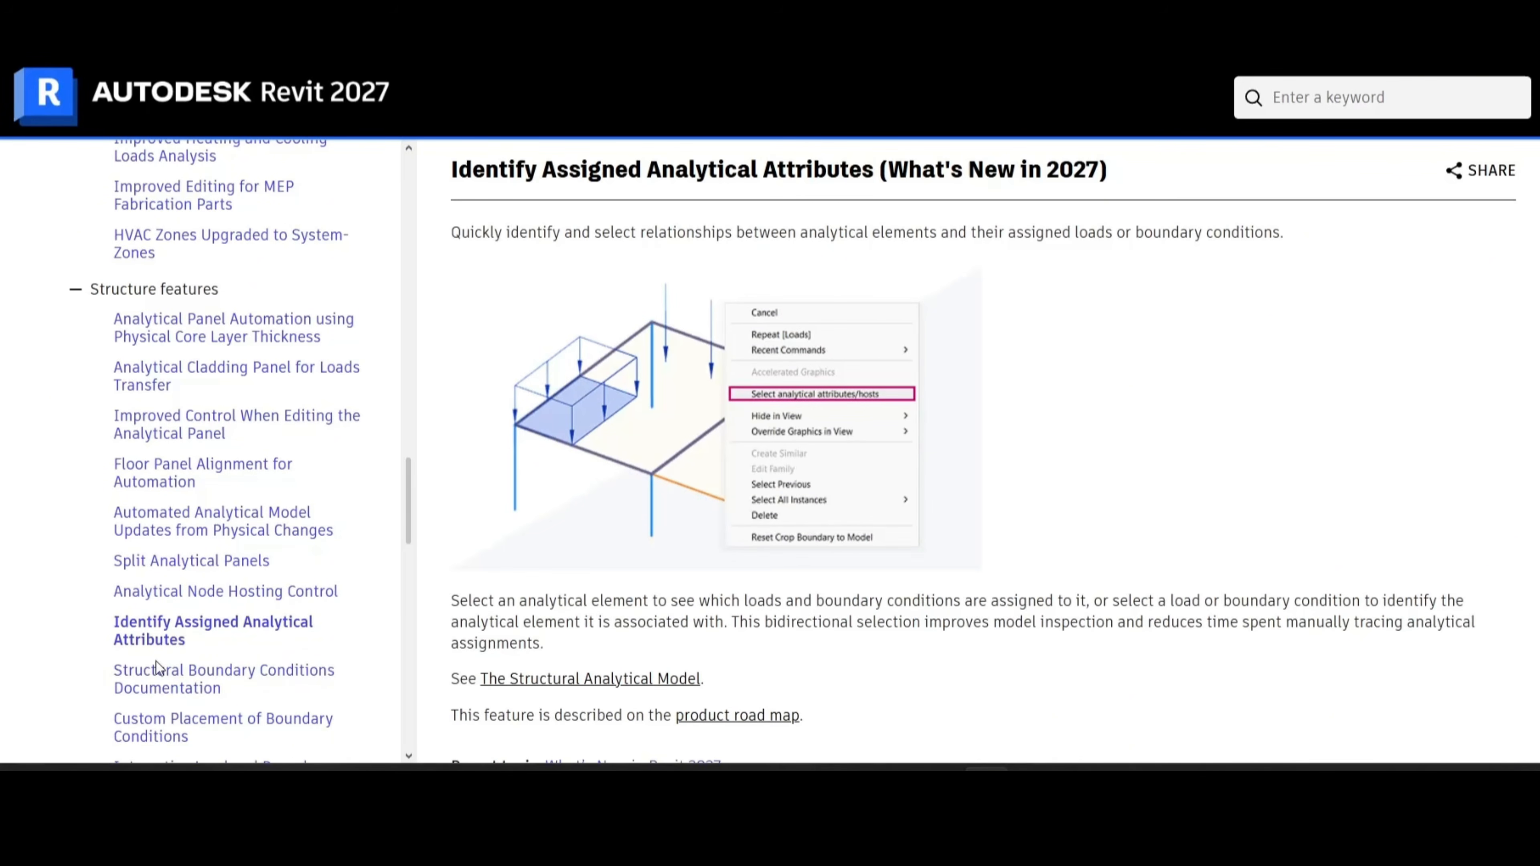
key(alt+Left)
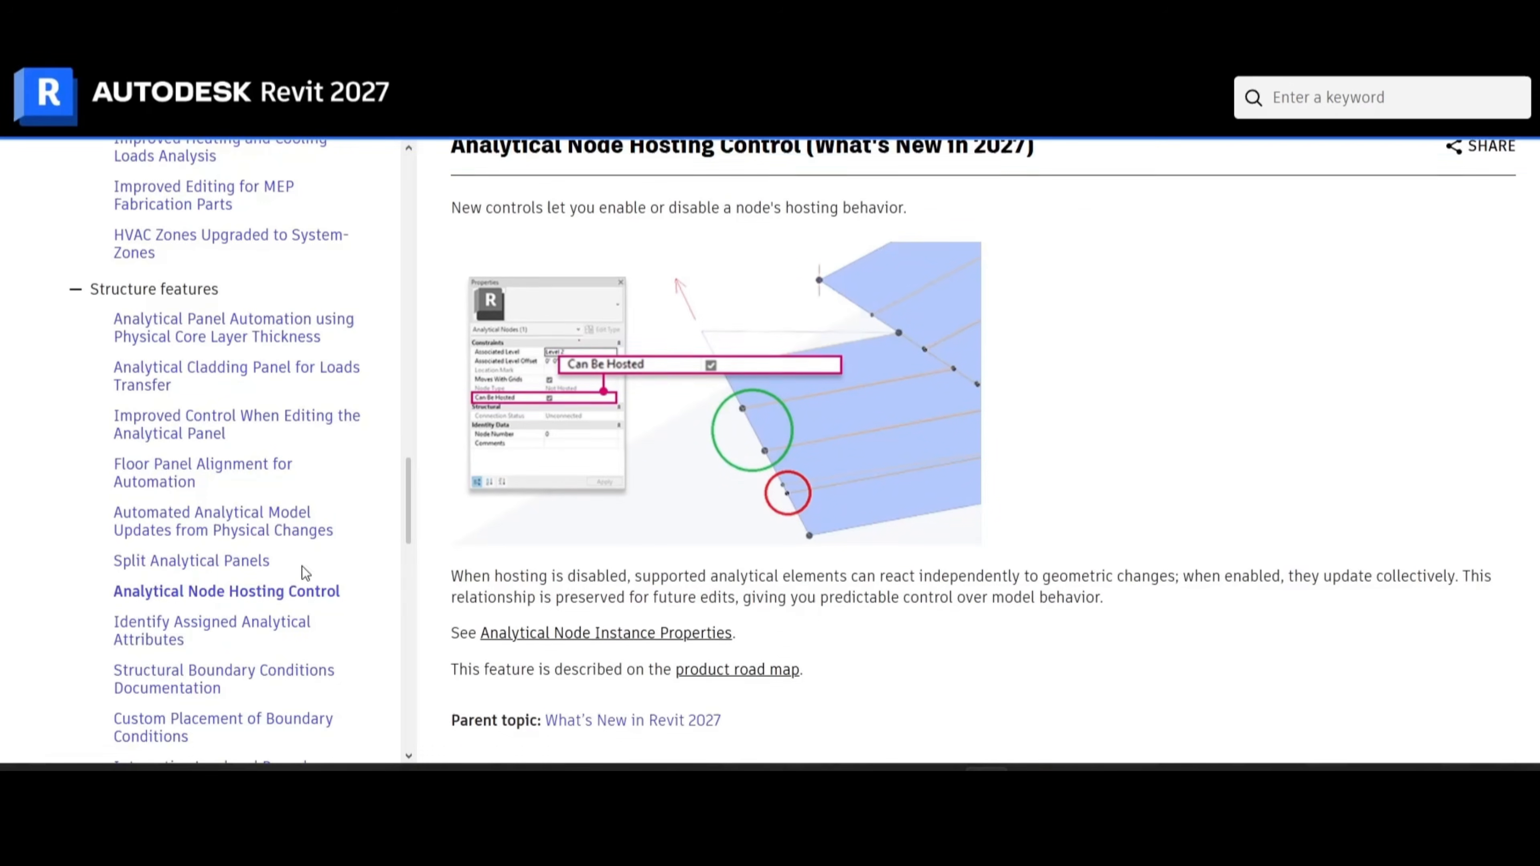
scroll(800, 510, up, 1)
key(alt+Left)
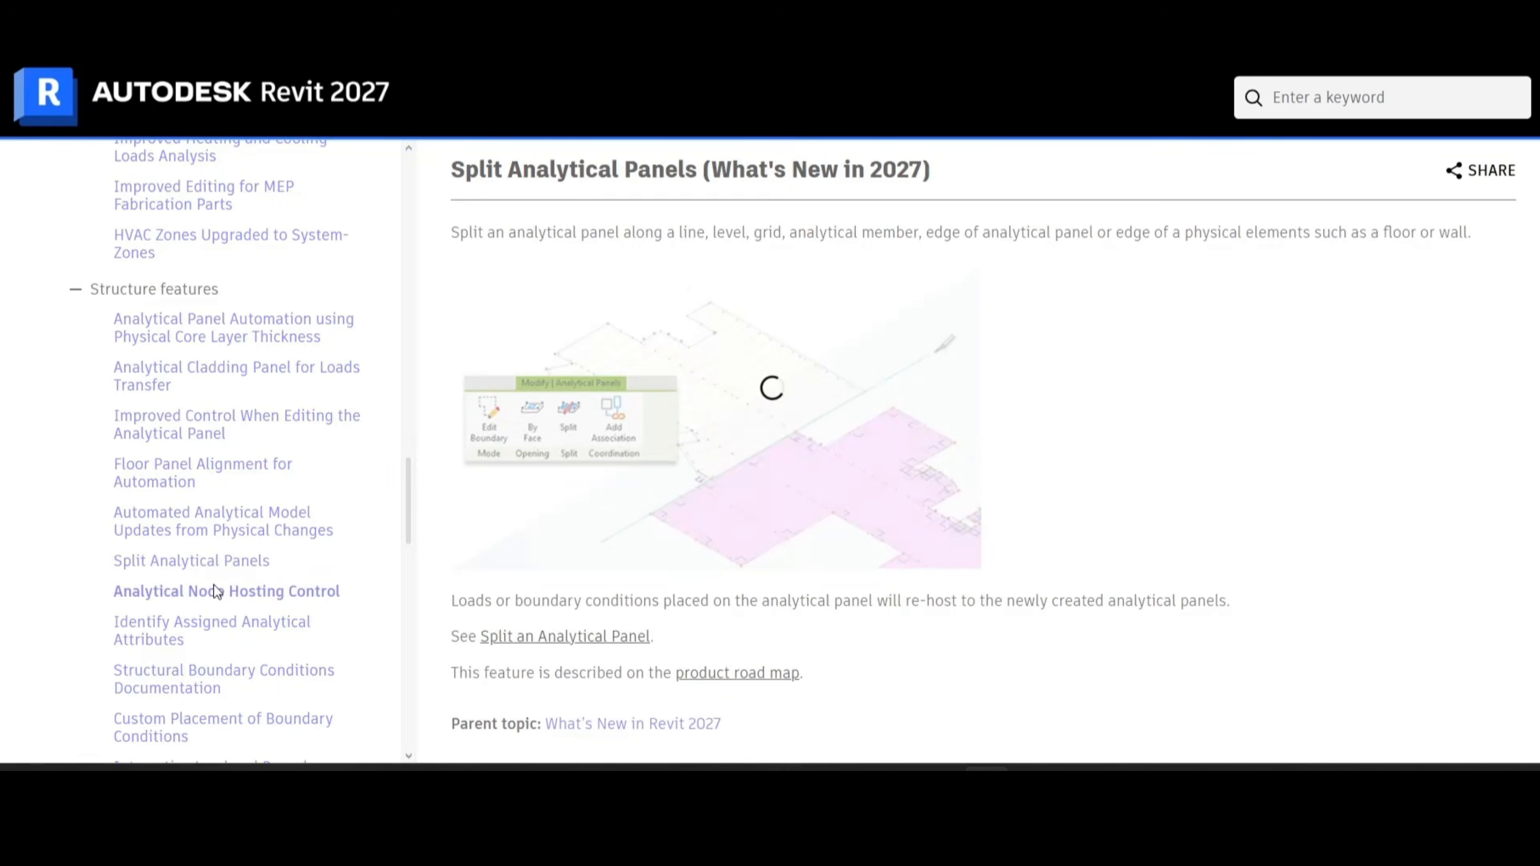
Step: Read the topics Automated Analytical Model Updates from Physical Changes, Floor Panel Alignment for Automation and Improved Control When Editing the Analytical Panel
key(alt+Left)
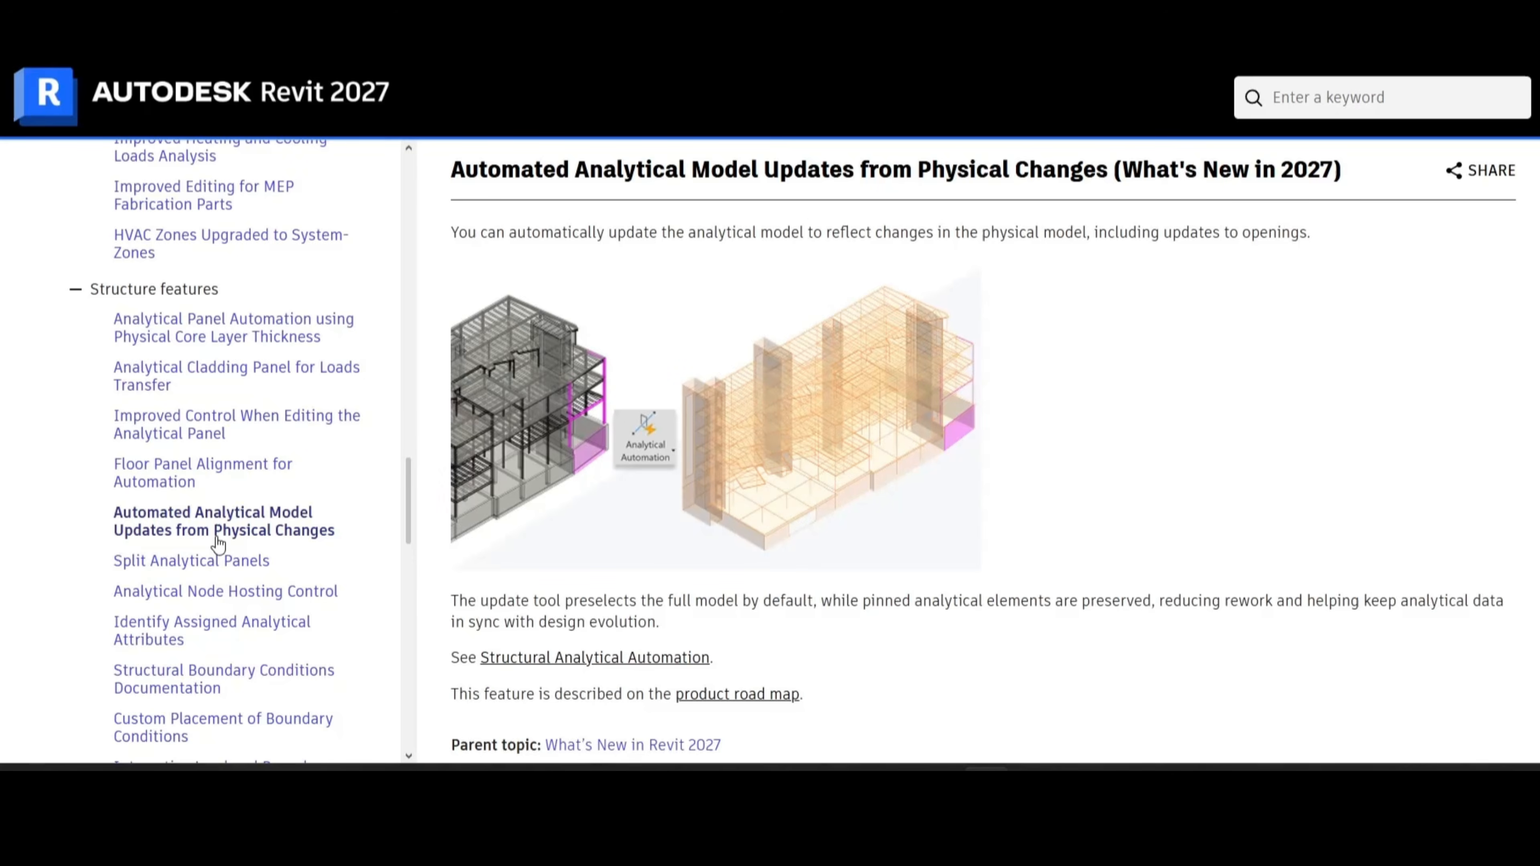
key(alt+Left)
key(alt+Left)
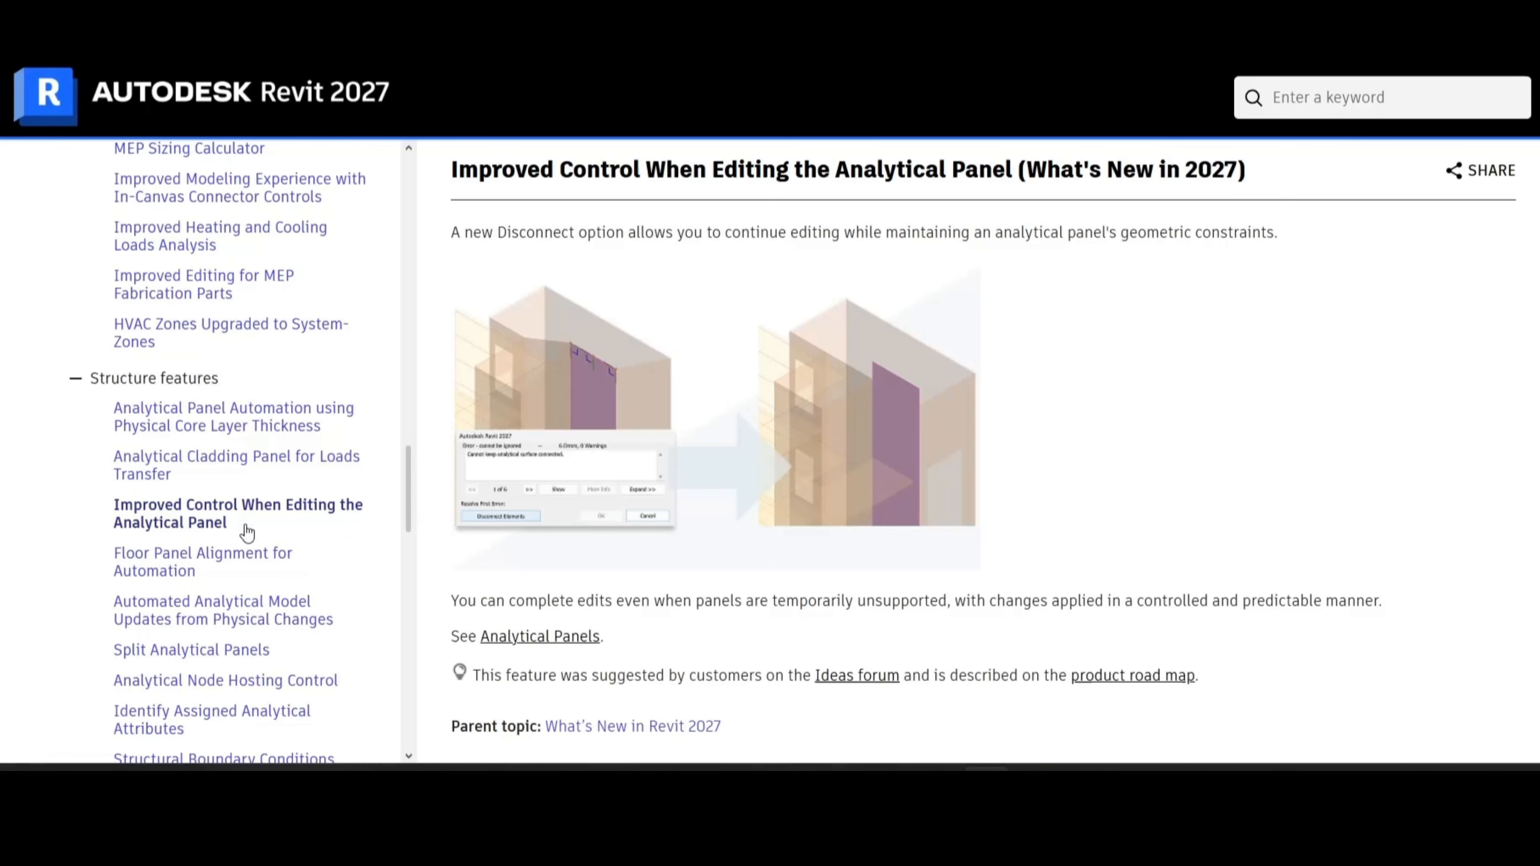
Step: Read the topics Analytical Cladding Panel for Loads Transfer, Analytical Panel Automation using Physical Core Layer Thickness and MEP Sizing Calculator
key(alt+Left)
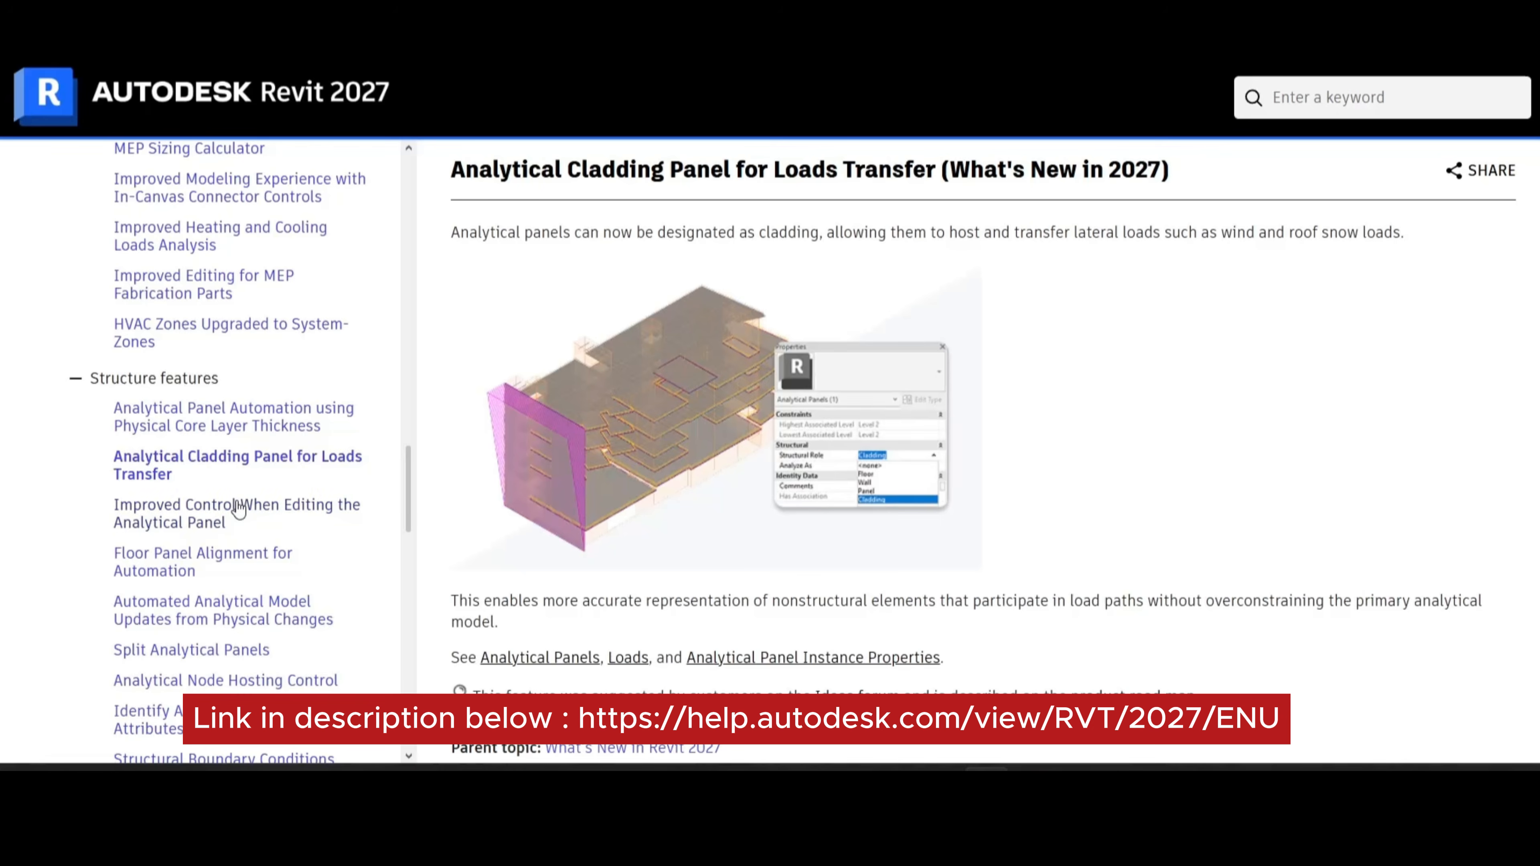
key(alt+Left)
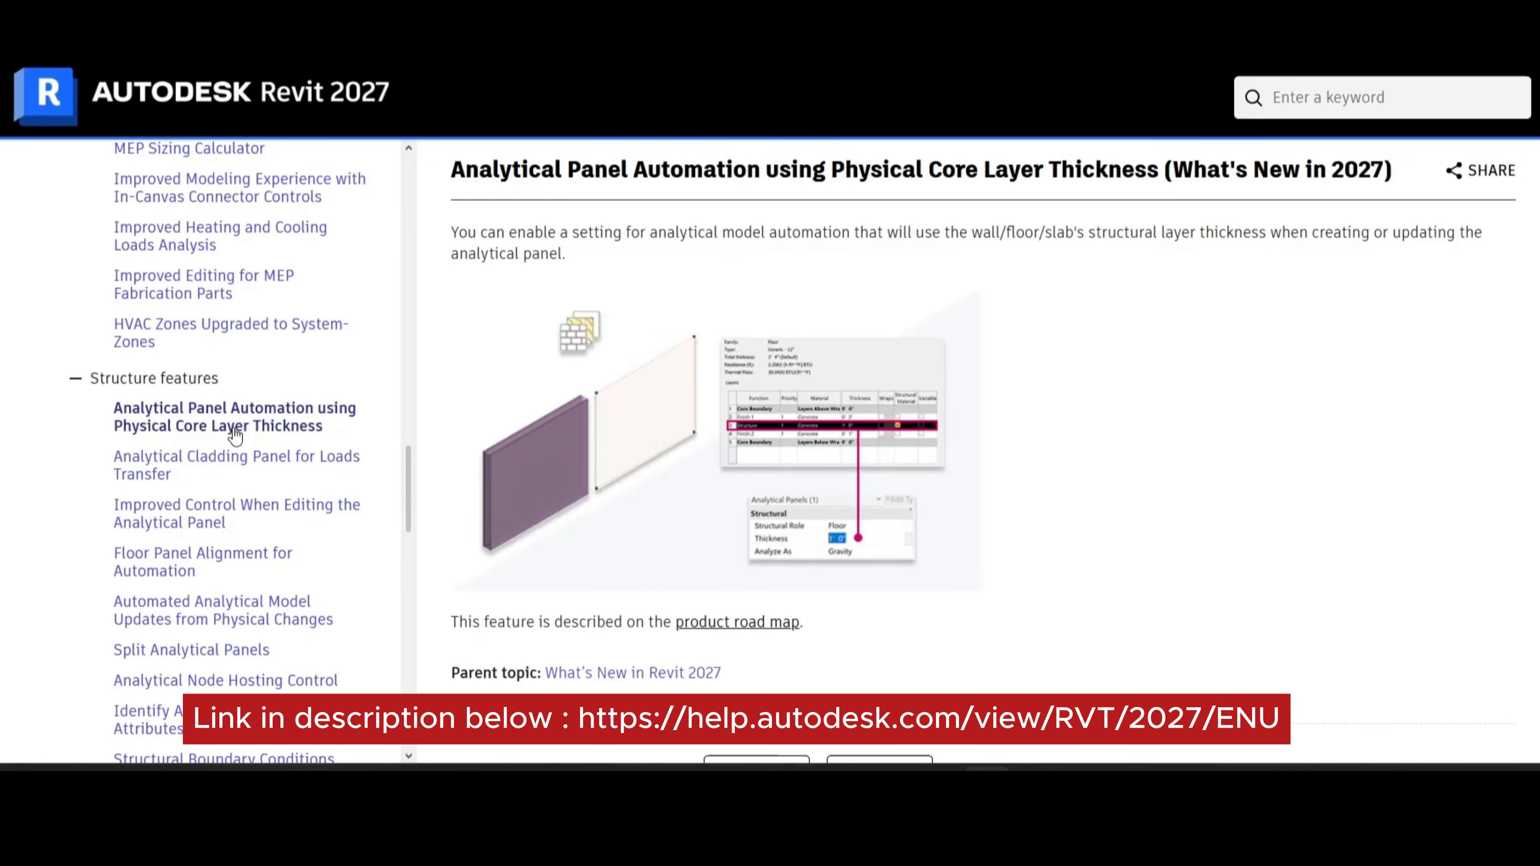
key(alt+Left)
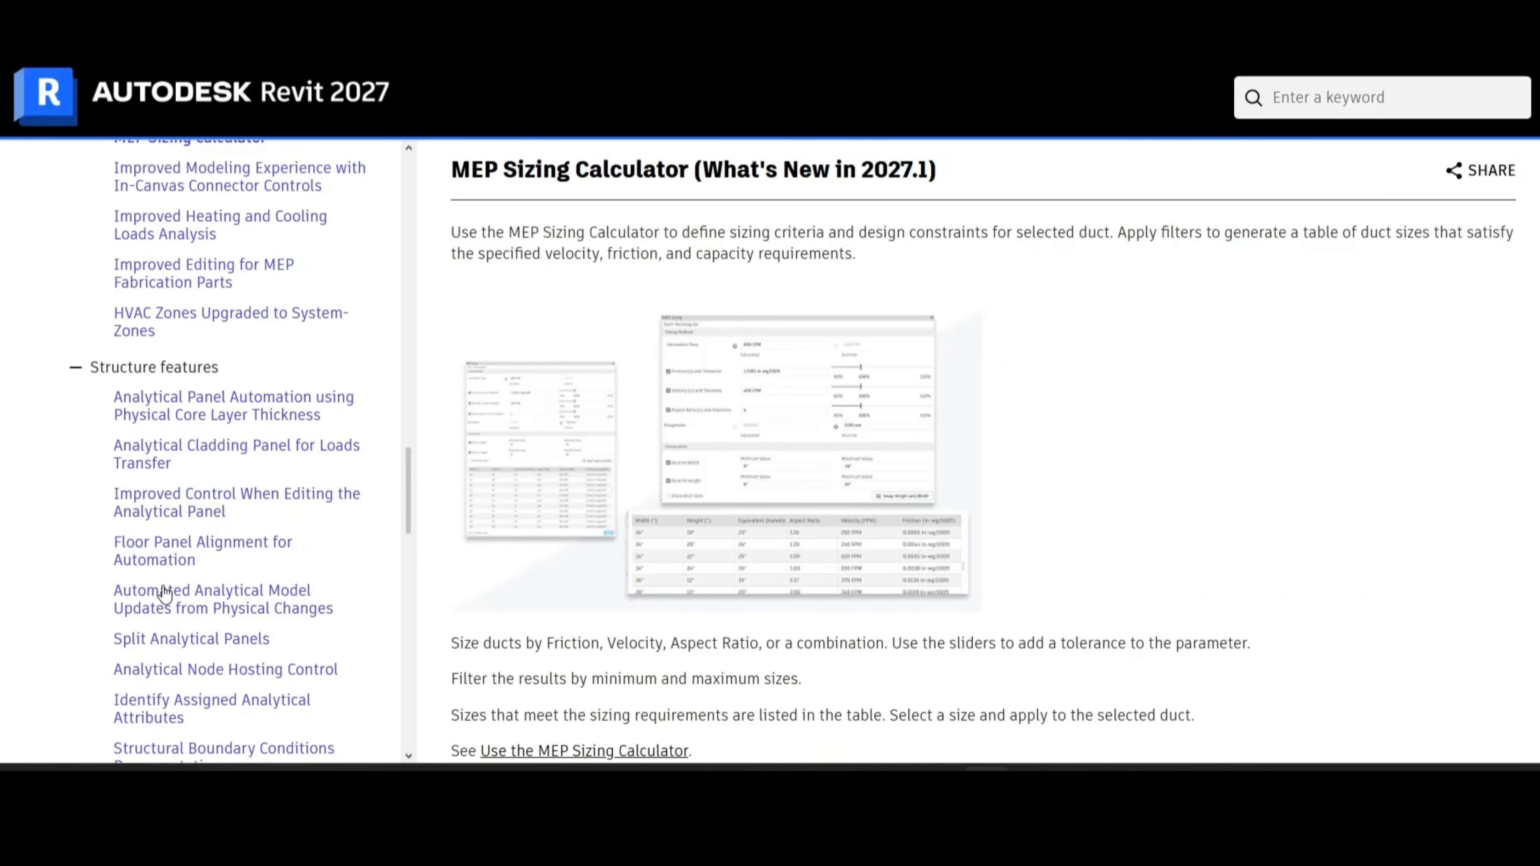
scroll(165, 593, down, 3)
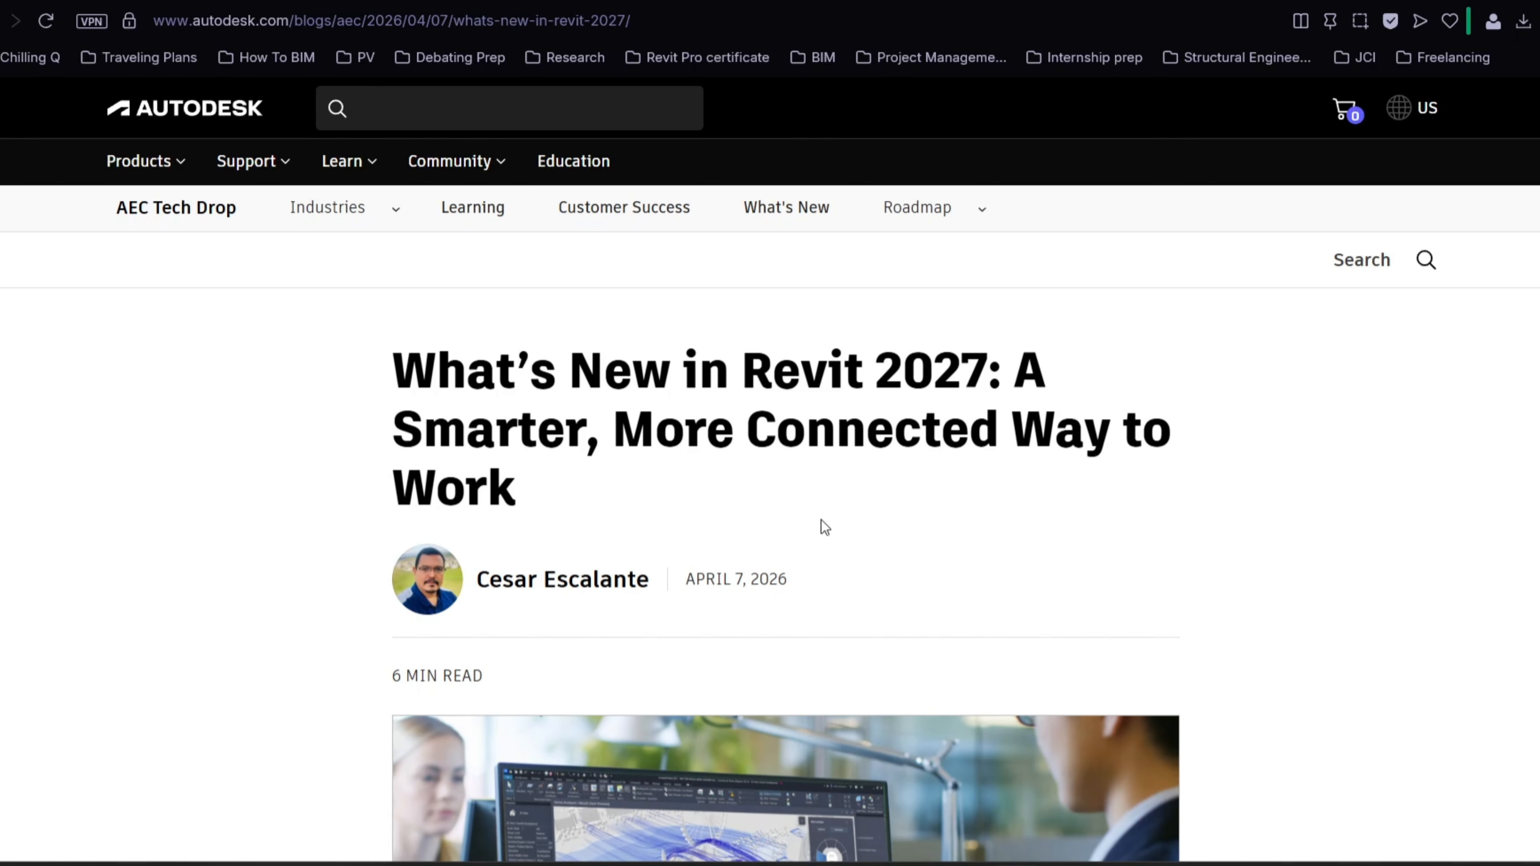
Step: Read the Autodesk blog article What's New in Revit 2027, from the introduction through the section on AI inside the model
scroll(823, 523, down, 6)
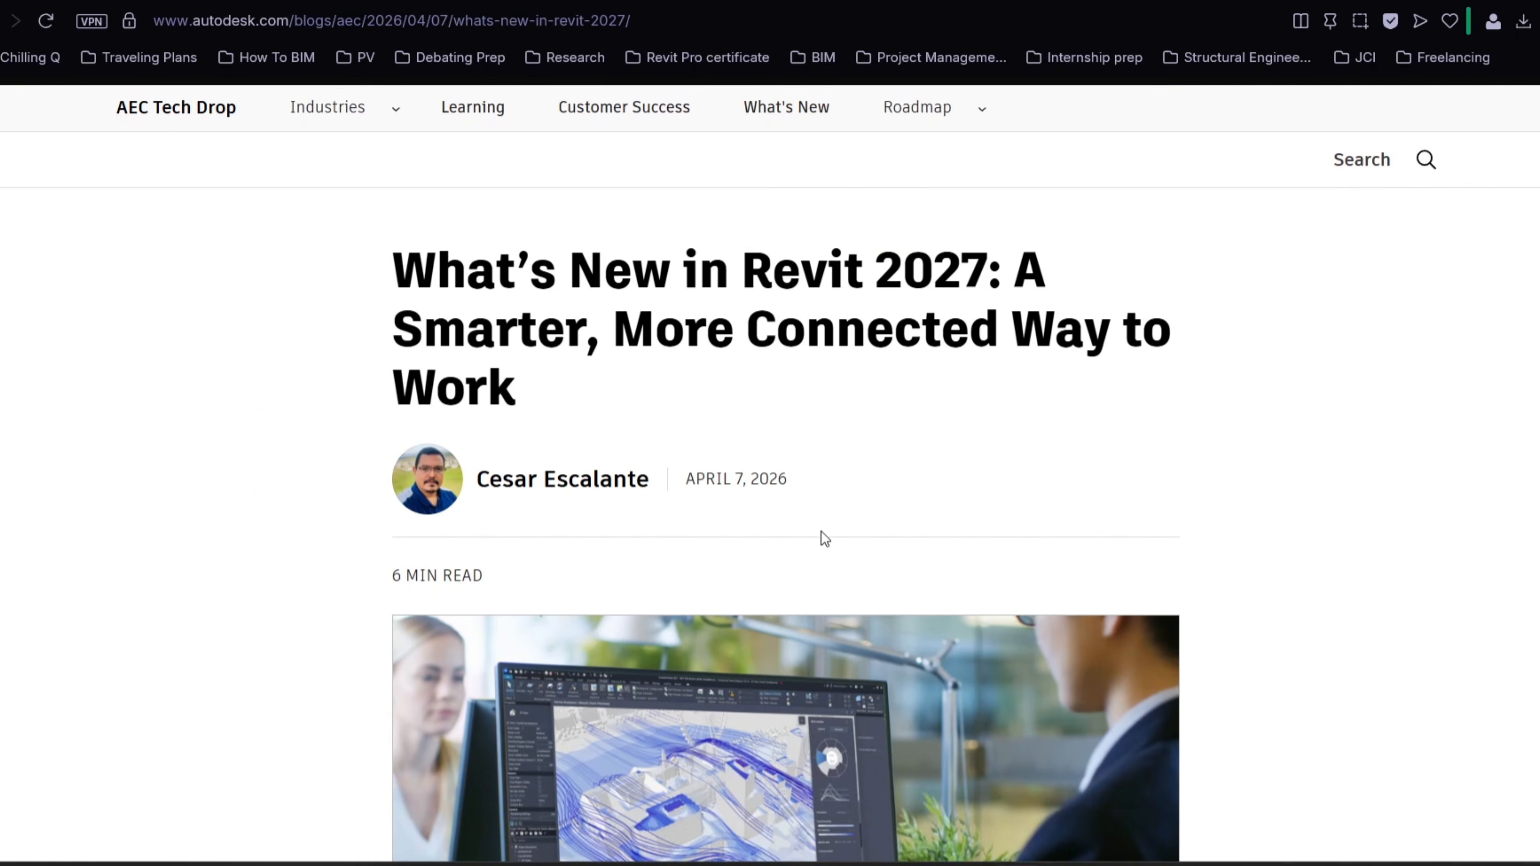
scroll(815, 540, down, 6)
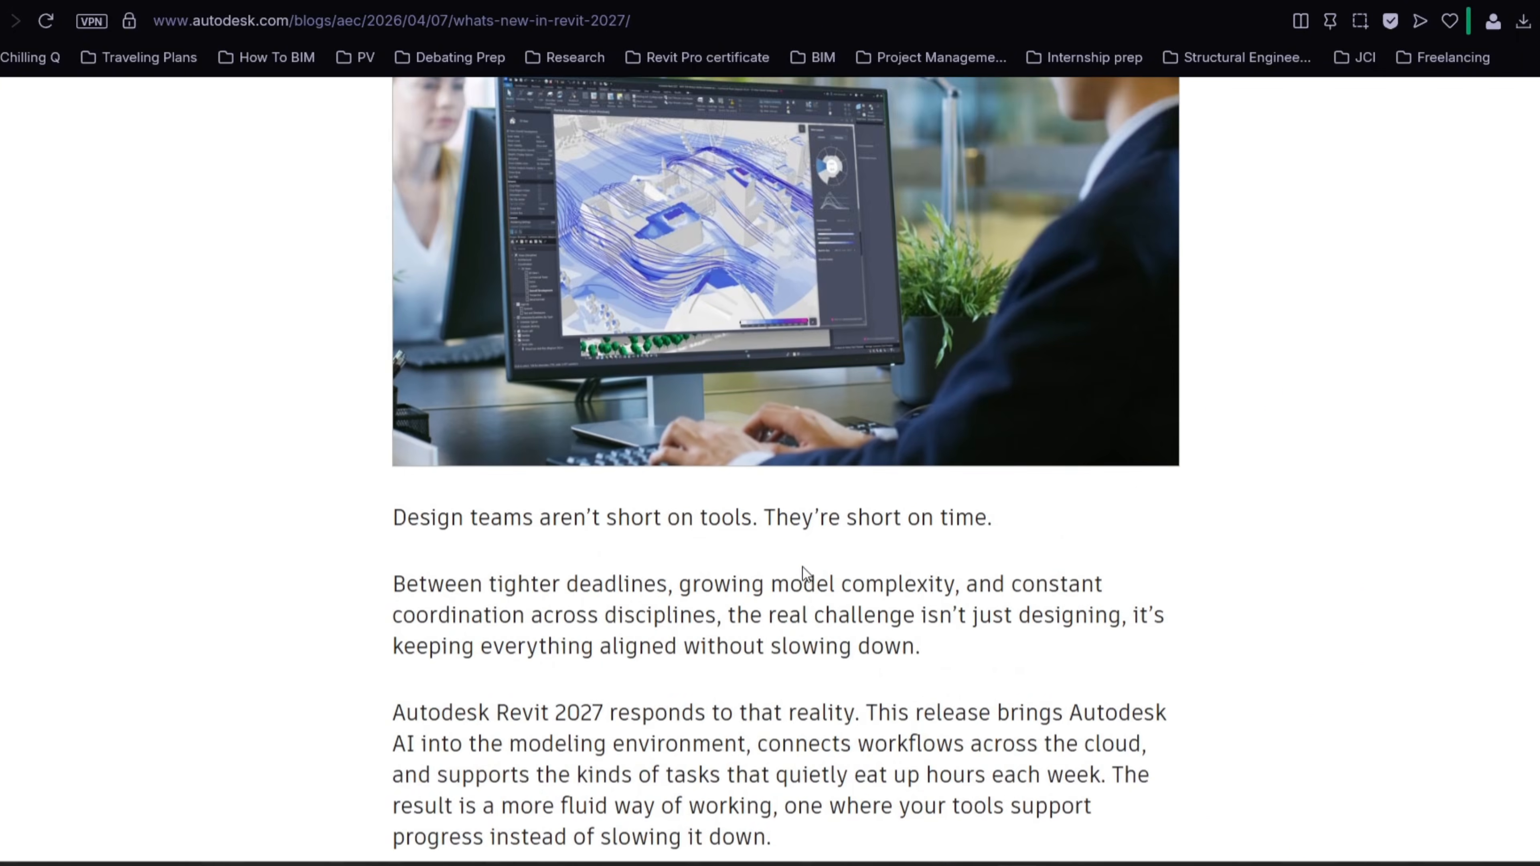
scroll(792, 580, down, 1)
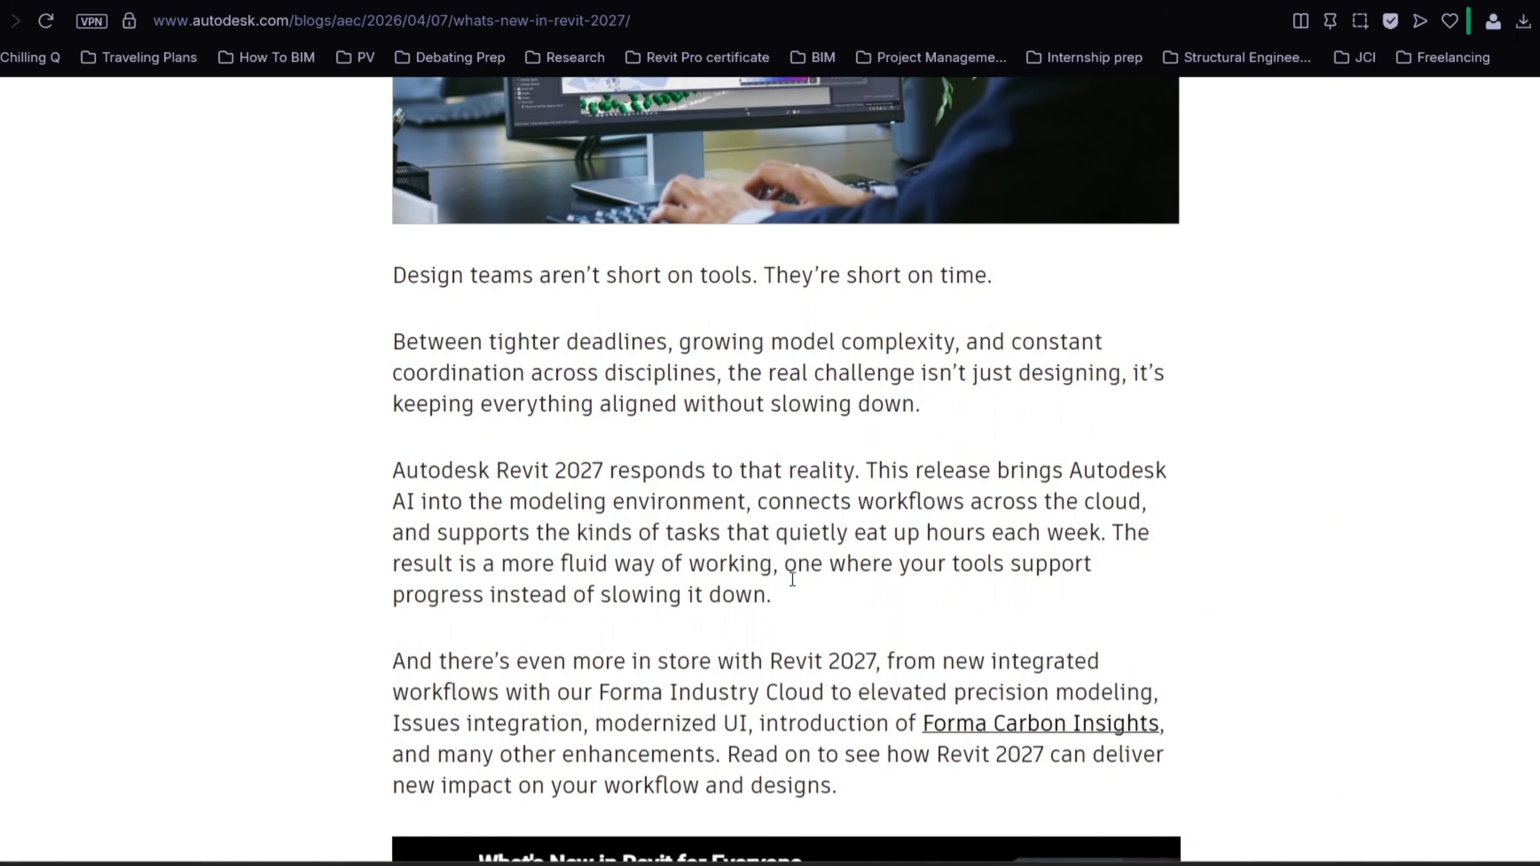
scroll(792, 584, down, 4)
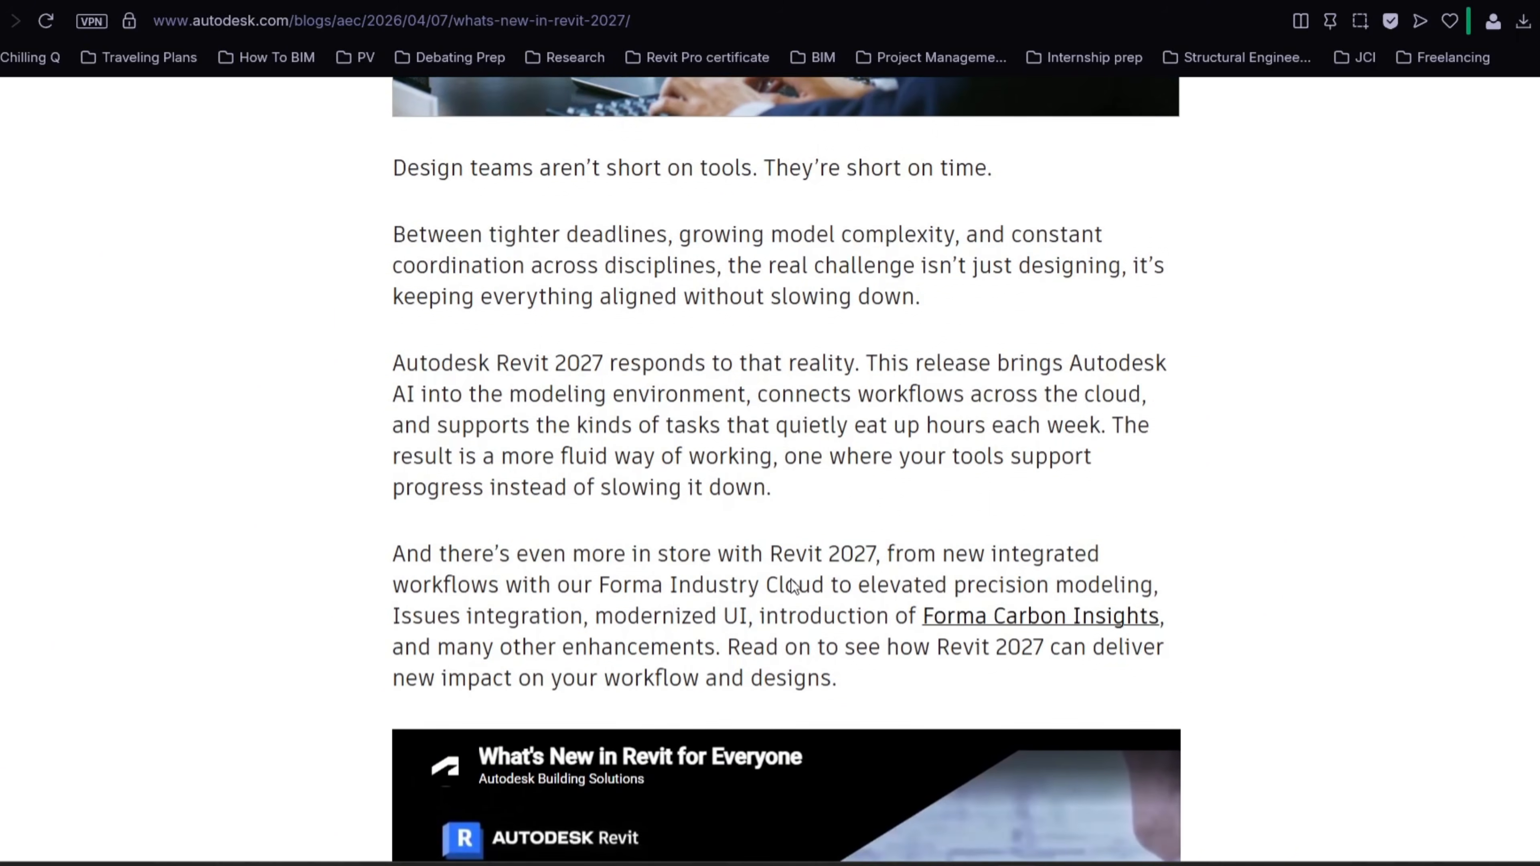
scroll(791, 580, down, 7)
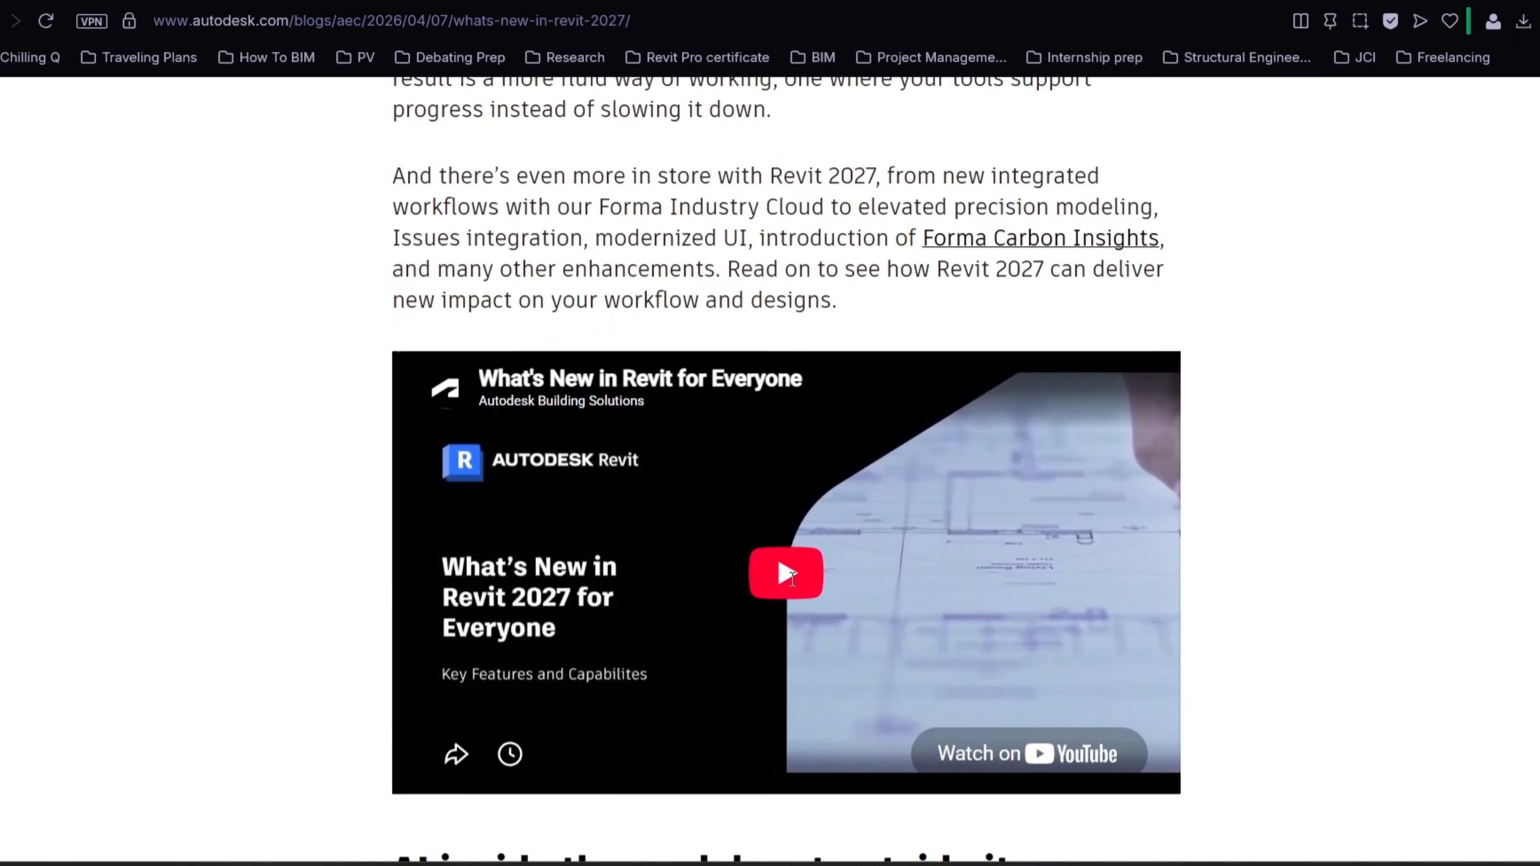
scroll(790, 581, down, 6)
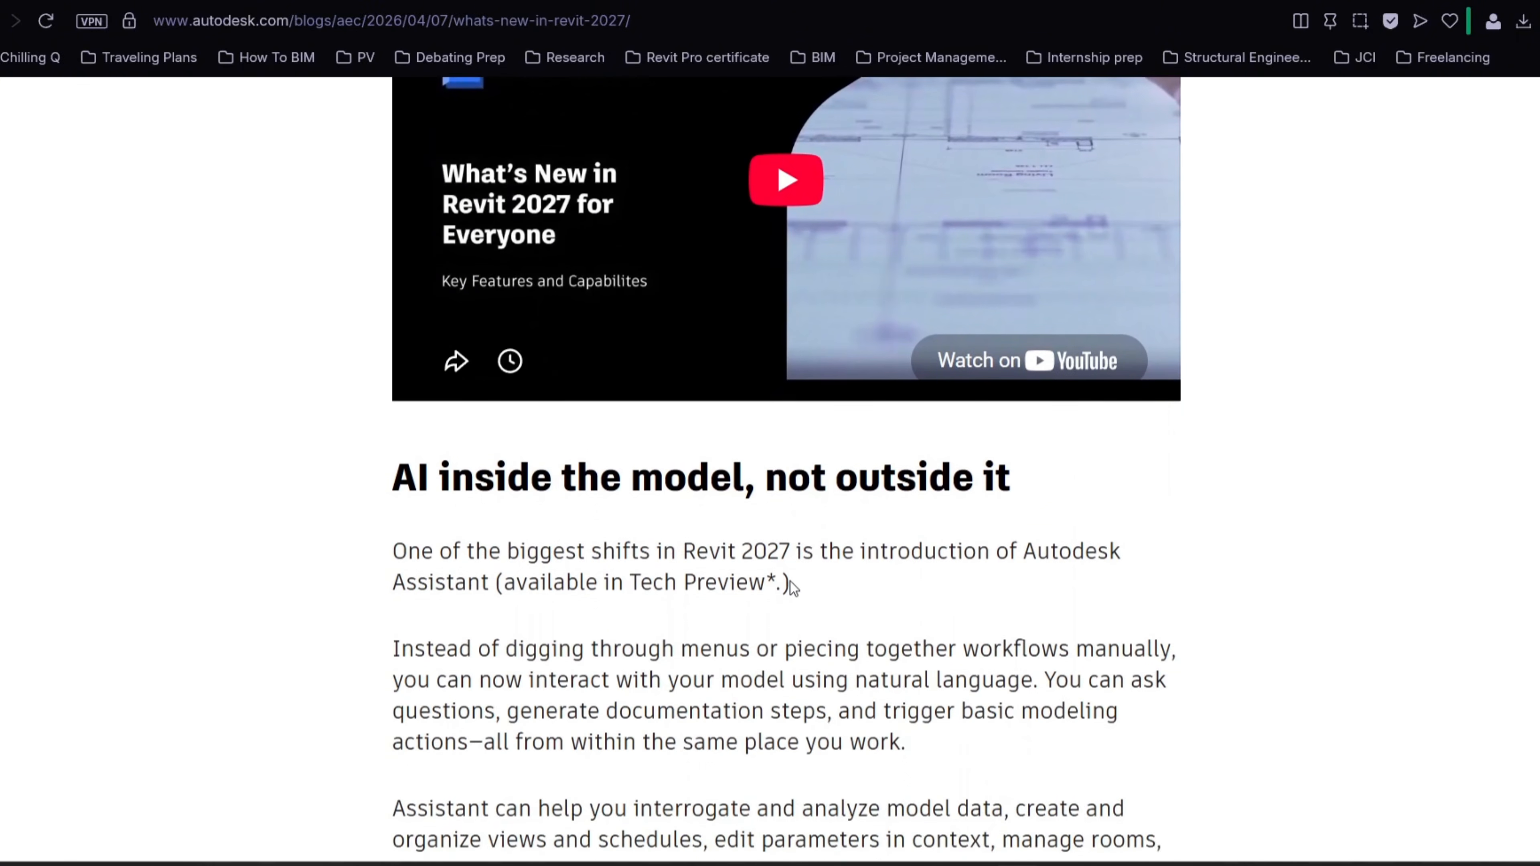
scroll(792, 590, down, 11)
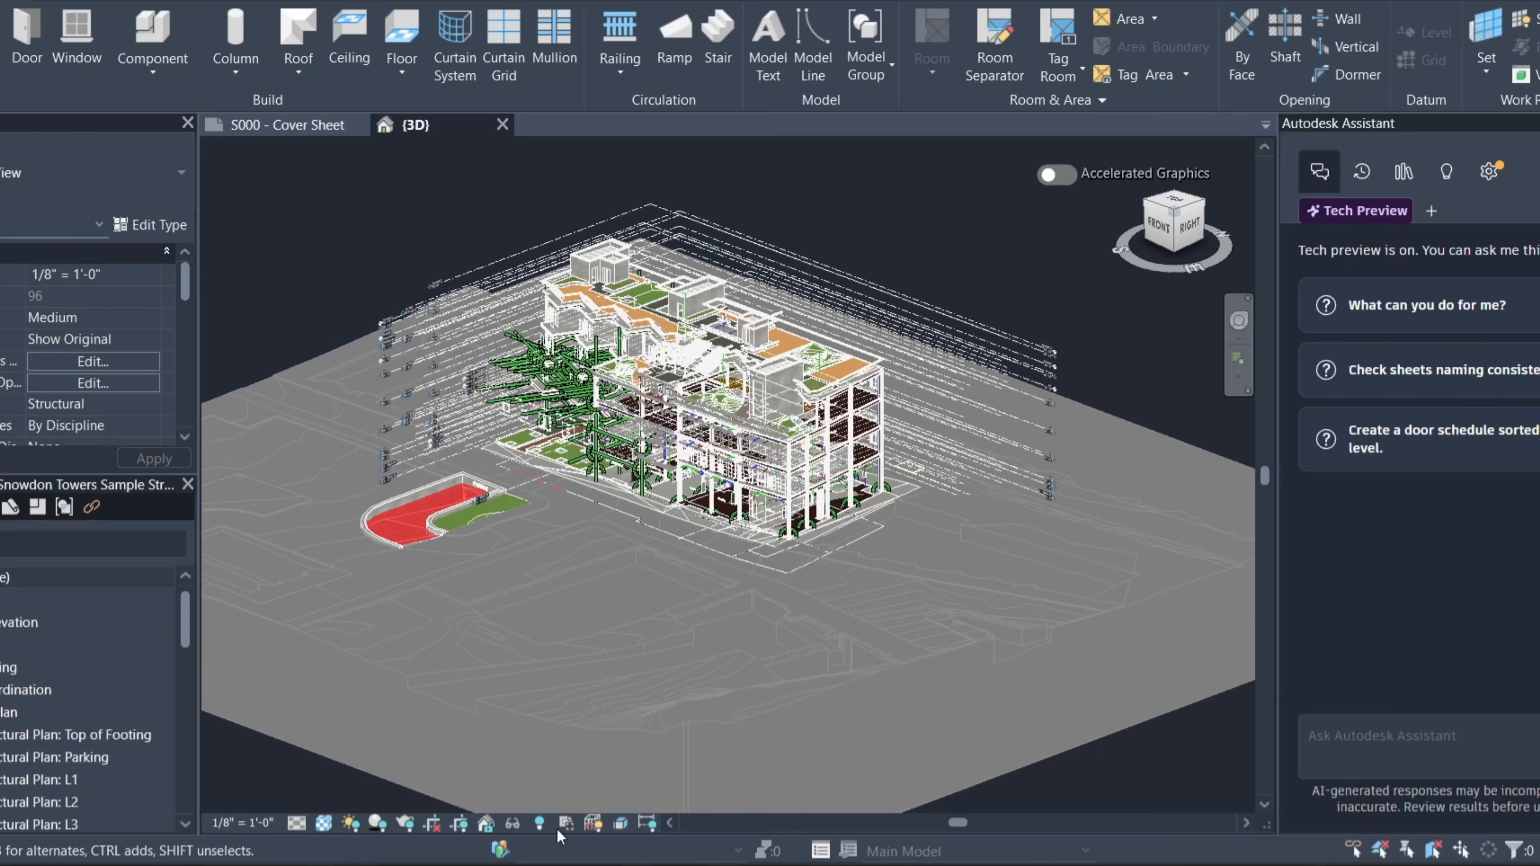
Step: In Revit, set the 3D view of the Snowdon Towers model to Medium detail, change its visual style and inspect the building
click(296, 823)
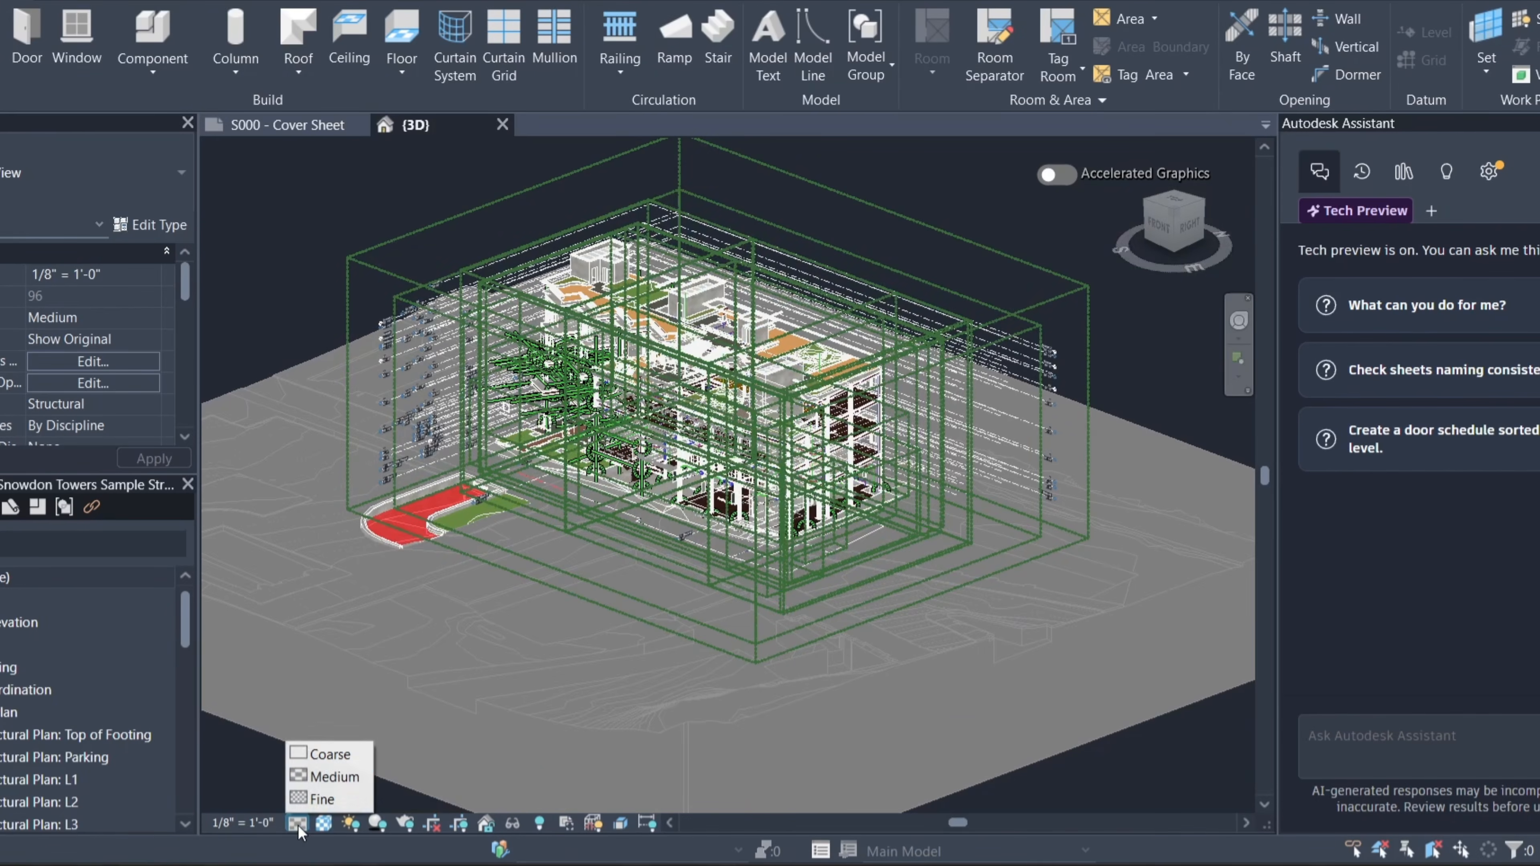
click(328, 779)
click(325, 824)
click(354, 799)
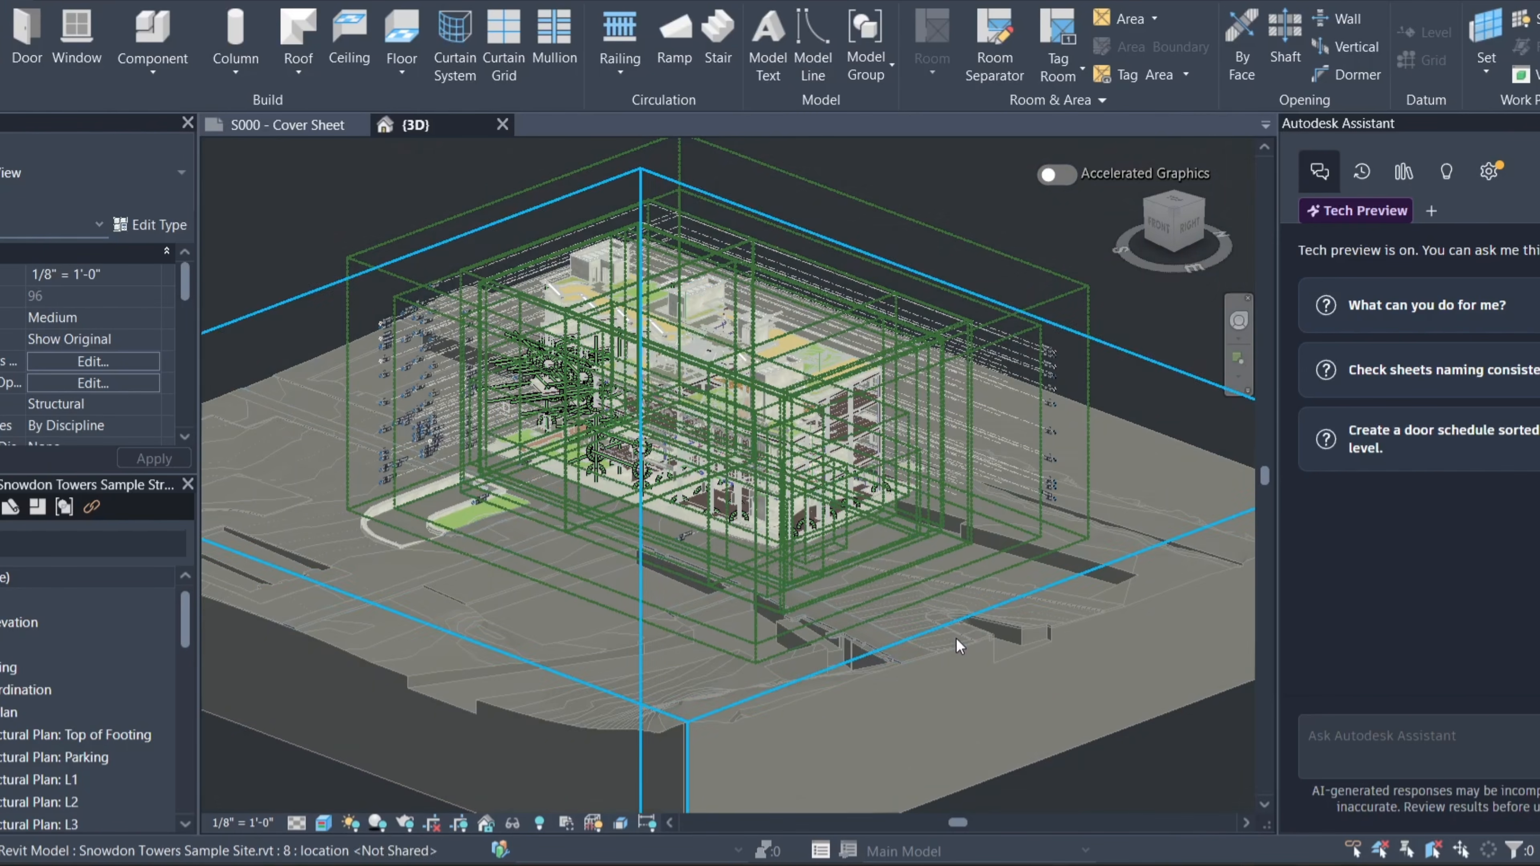
scroll(725, 282, down, 1)
scroll(725, 282, up, 1)
drag(1175, 218, 740, 303)
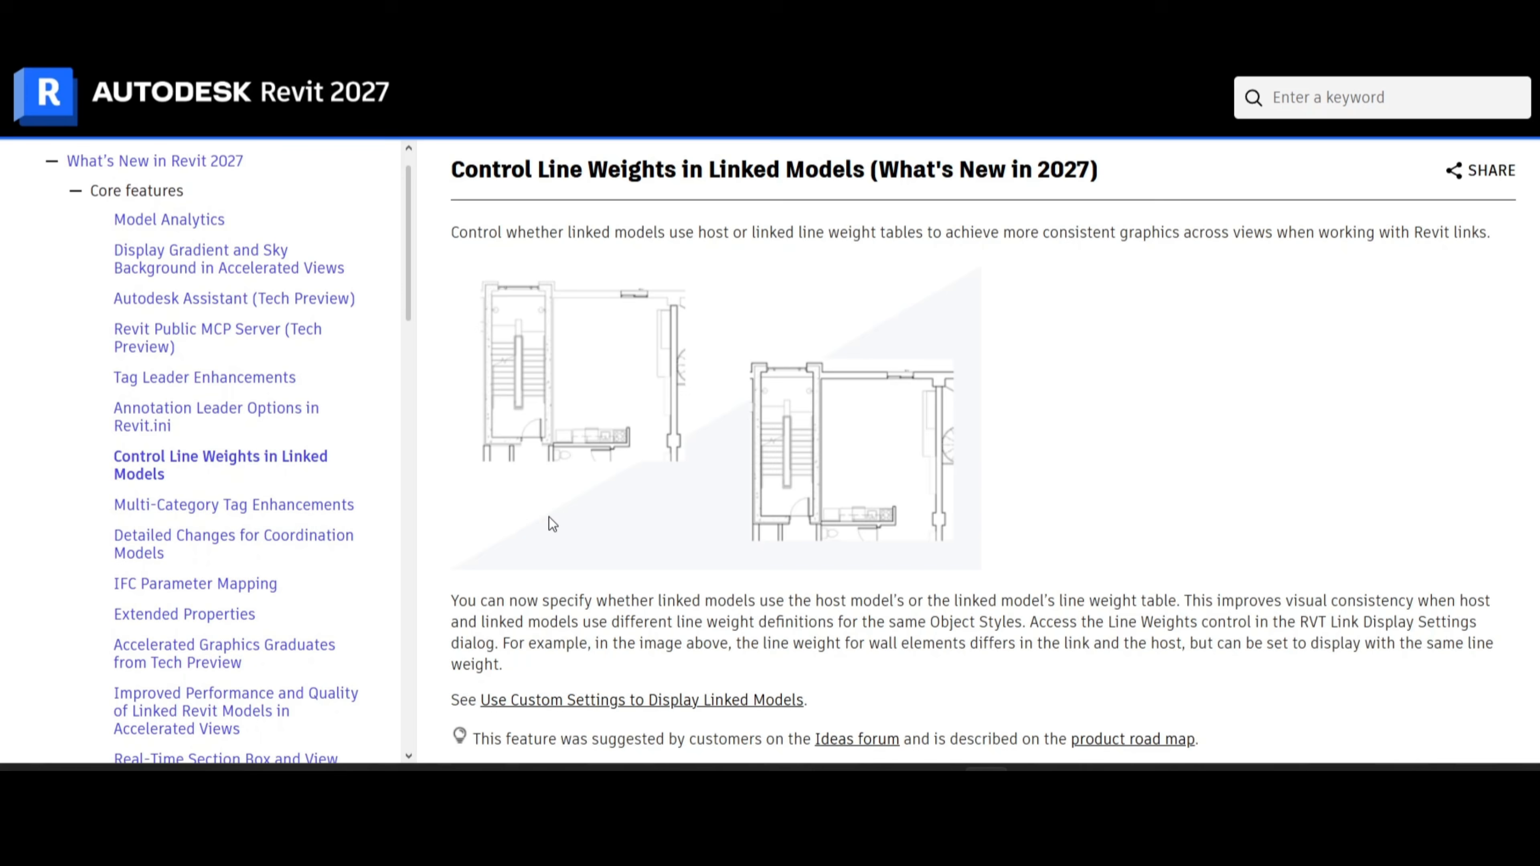
Step: In the Revit 2027 help, read the Core topics Control Line Weights in Linked Models, Multi-Category Tag Enhancements and Detailed Changes for Coordination Models
scroll(549, 516, down, 2)
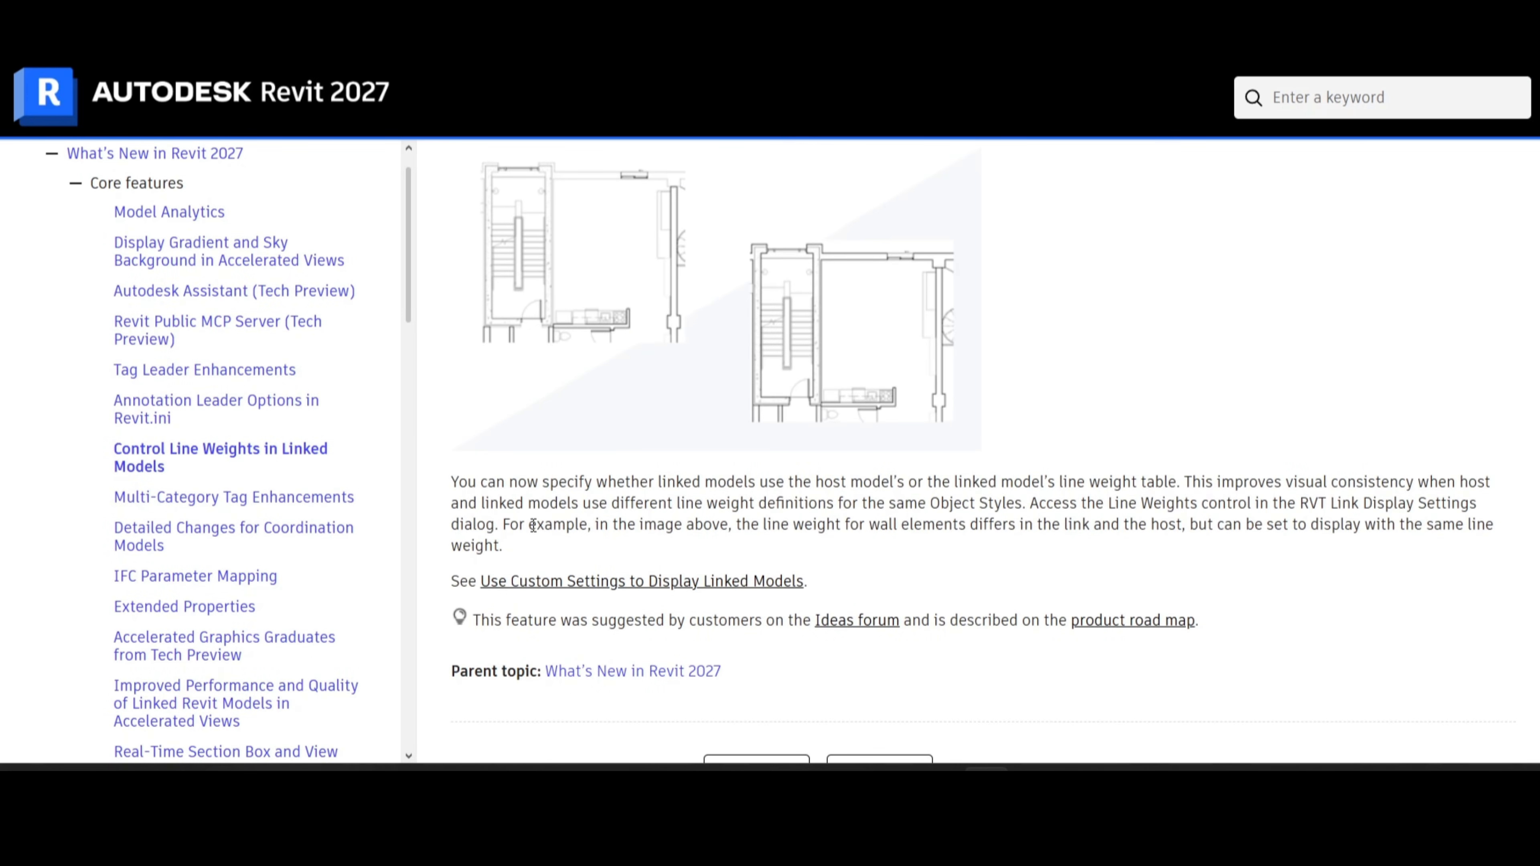
scroll(532, 526, down, 1)
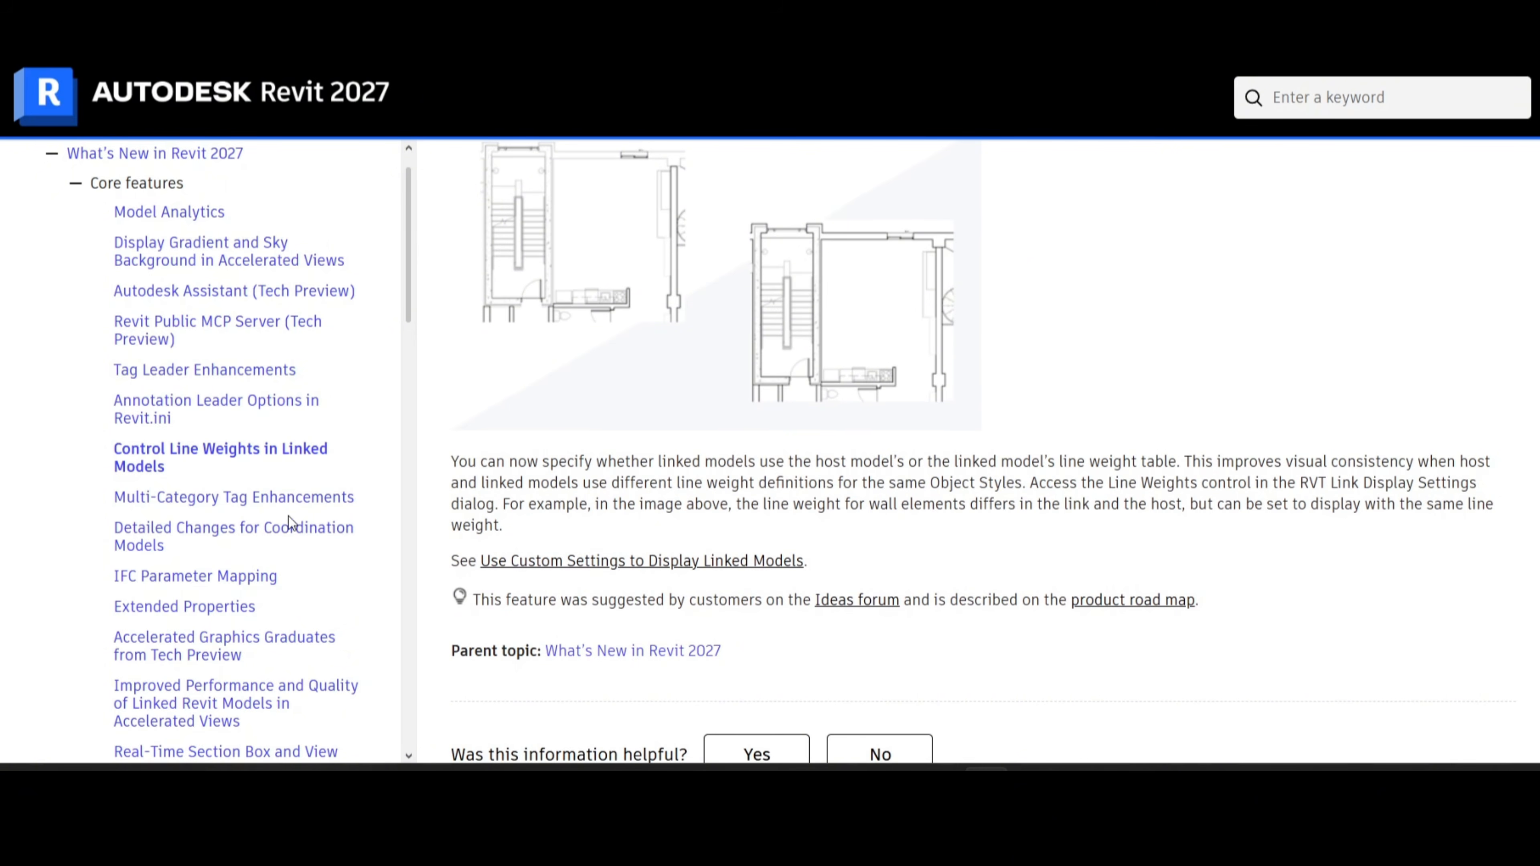
click(279, 498)
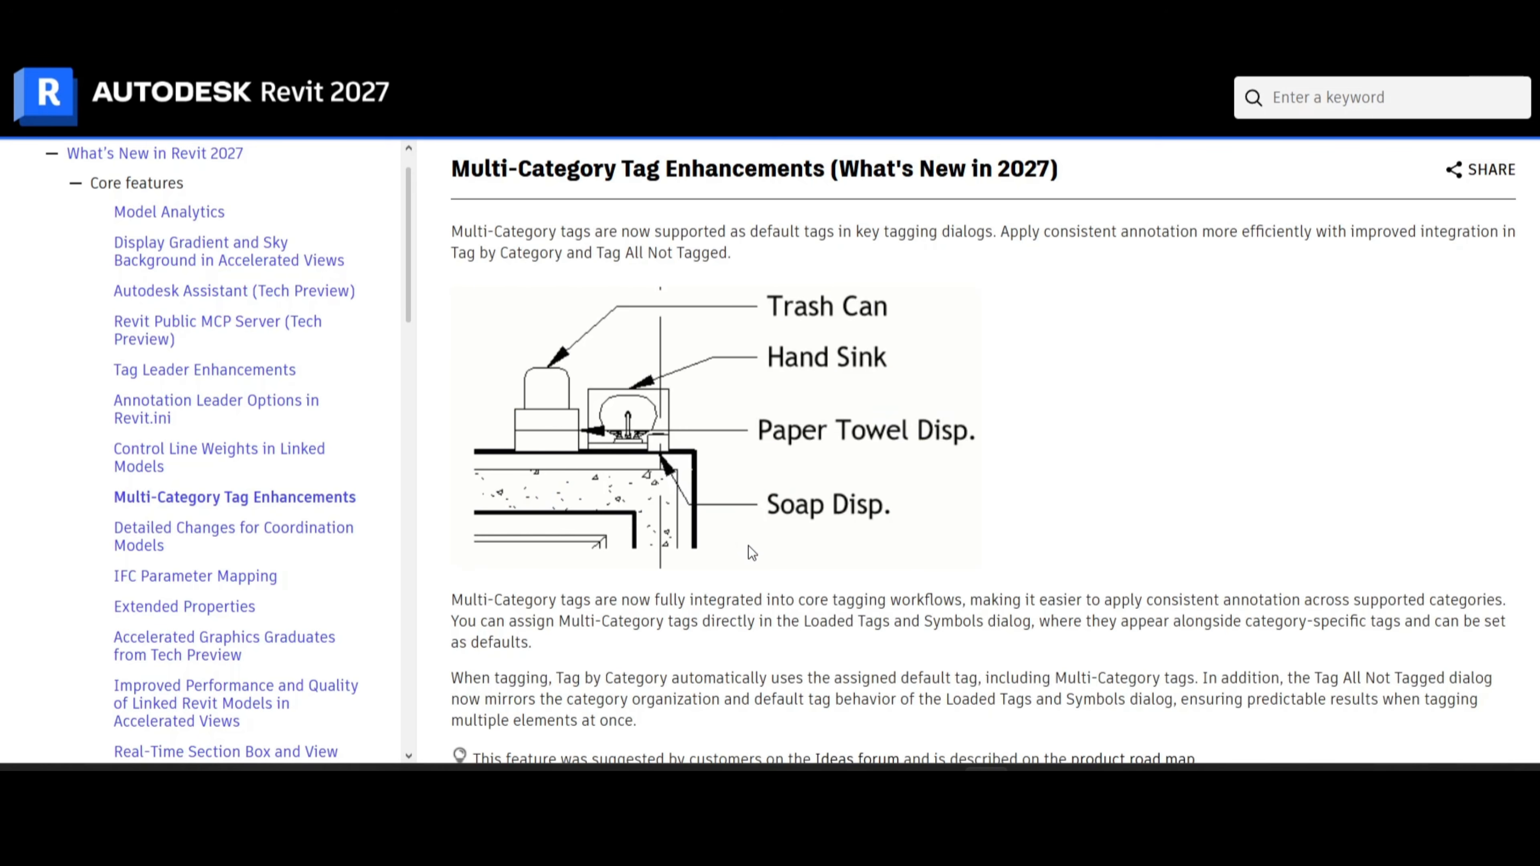
click(275, 545)
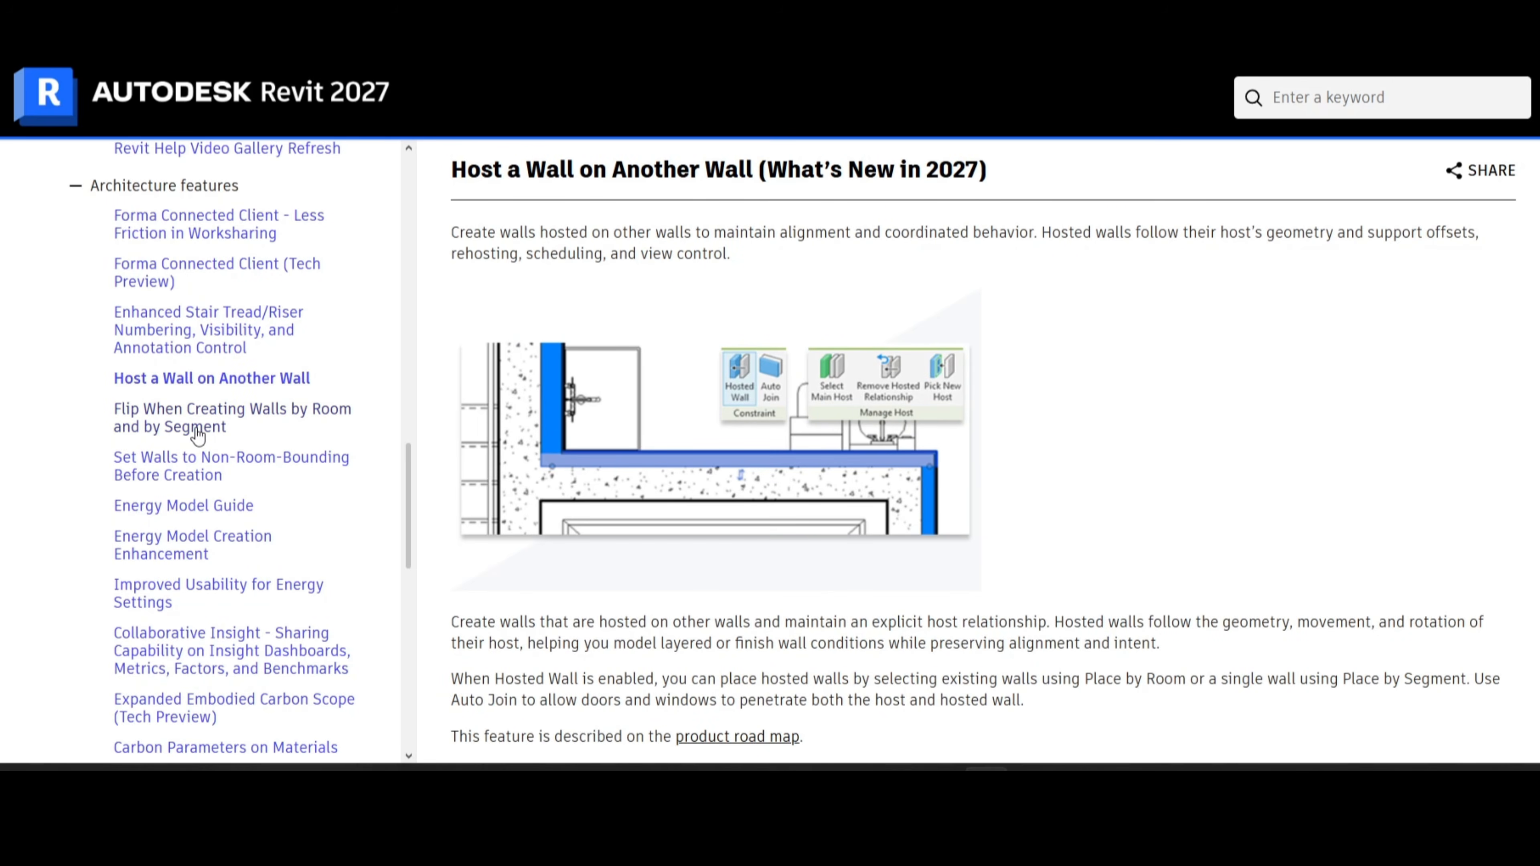
Step: Read the wall topics Flip When Creating Walls by Room and by Segment and Set Walls to Non-Room-Bounding Before Creation
click(197, 434)
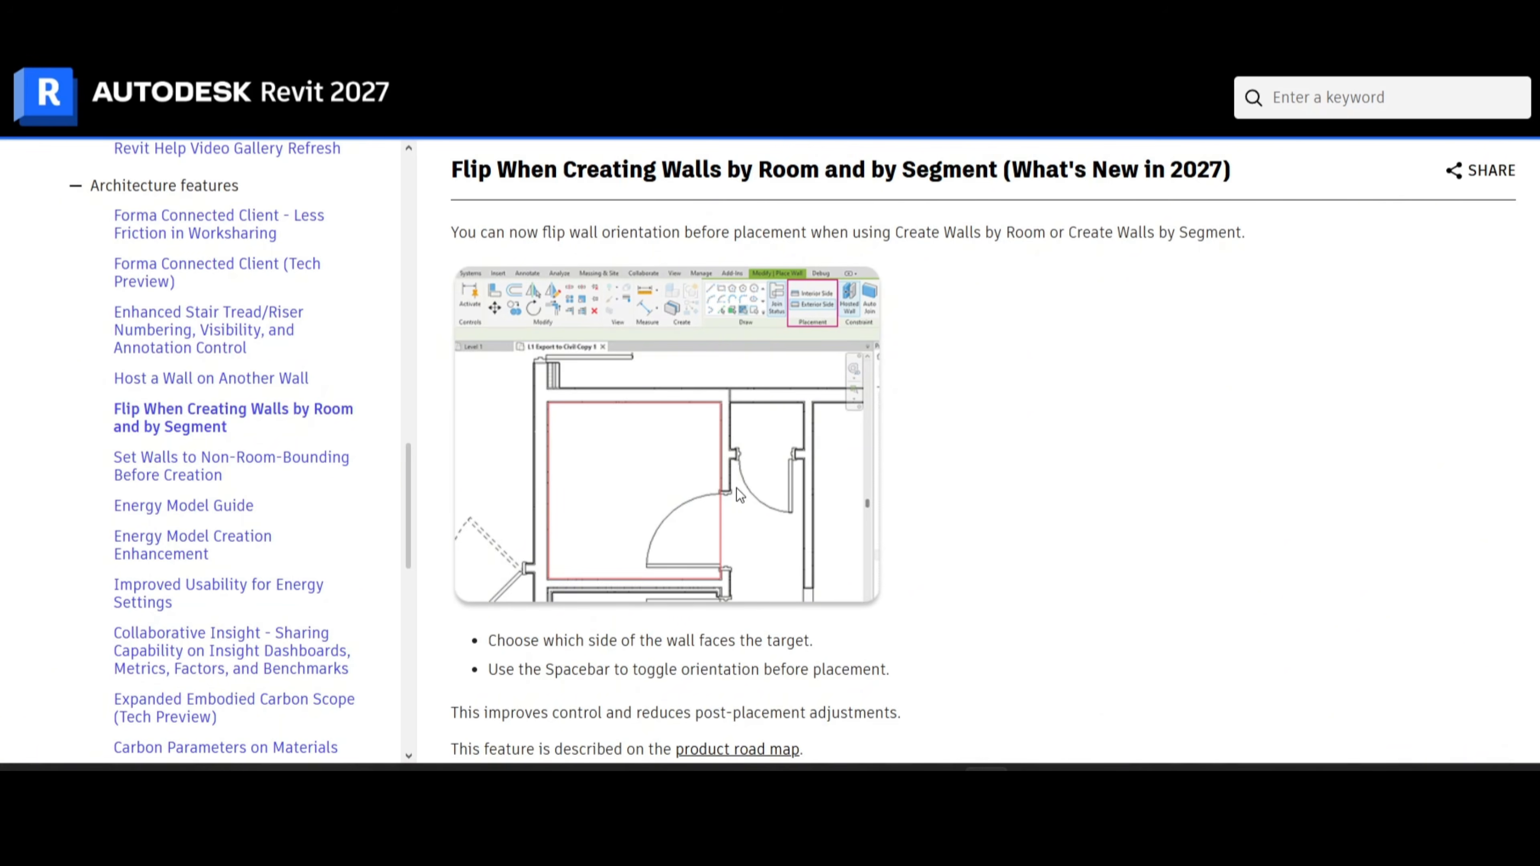
click(301, 479)
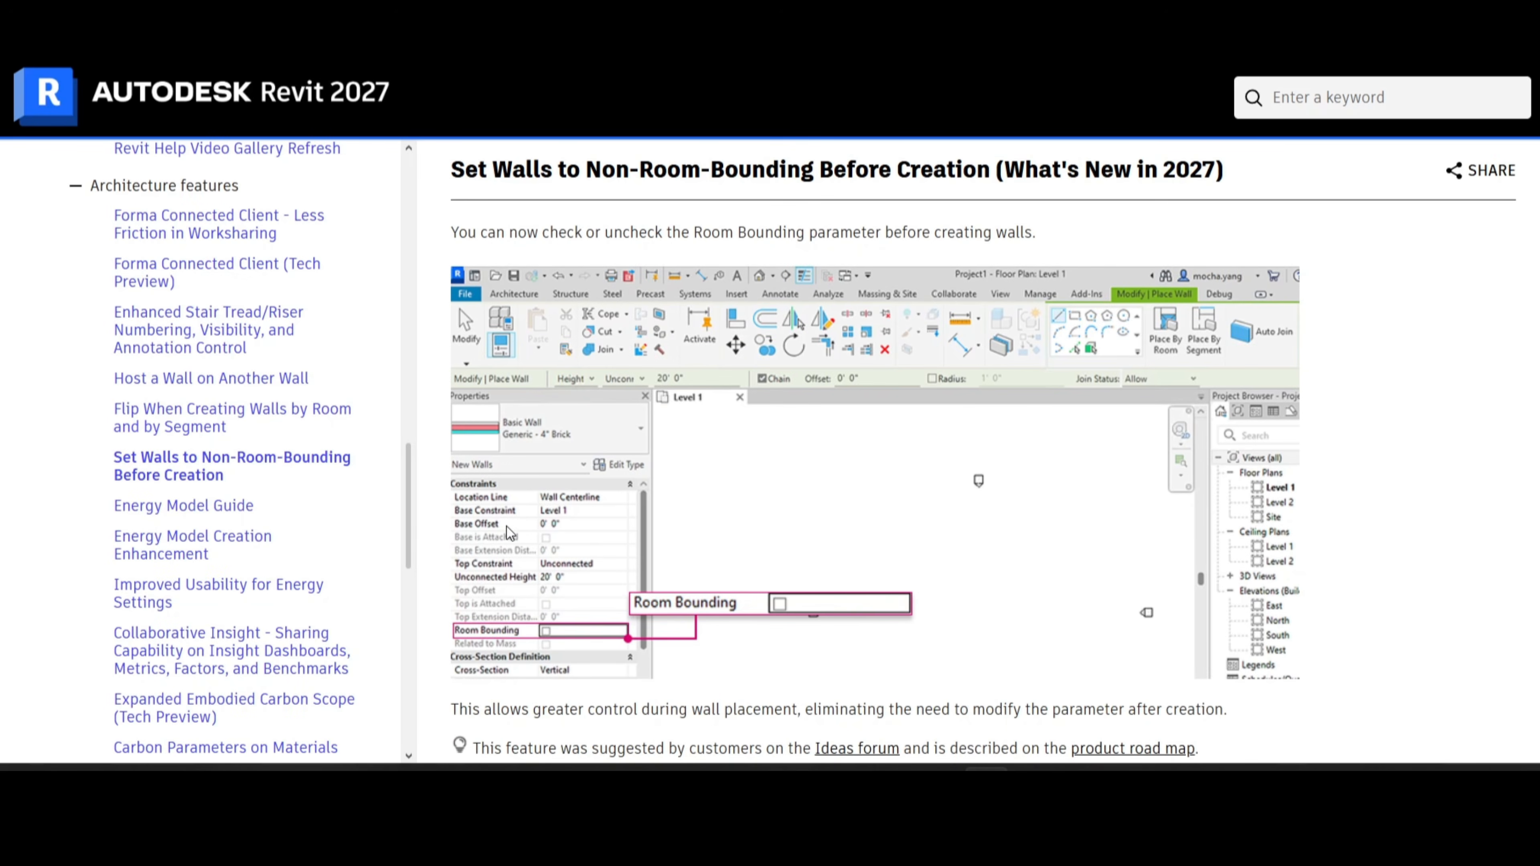
scroll(696, 566, down, 3)
Step: Read the topics Energy Model Guide, Energy Model Creation Enhancement and Improved Usability for Energy Settings
click(213, 505)
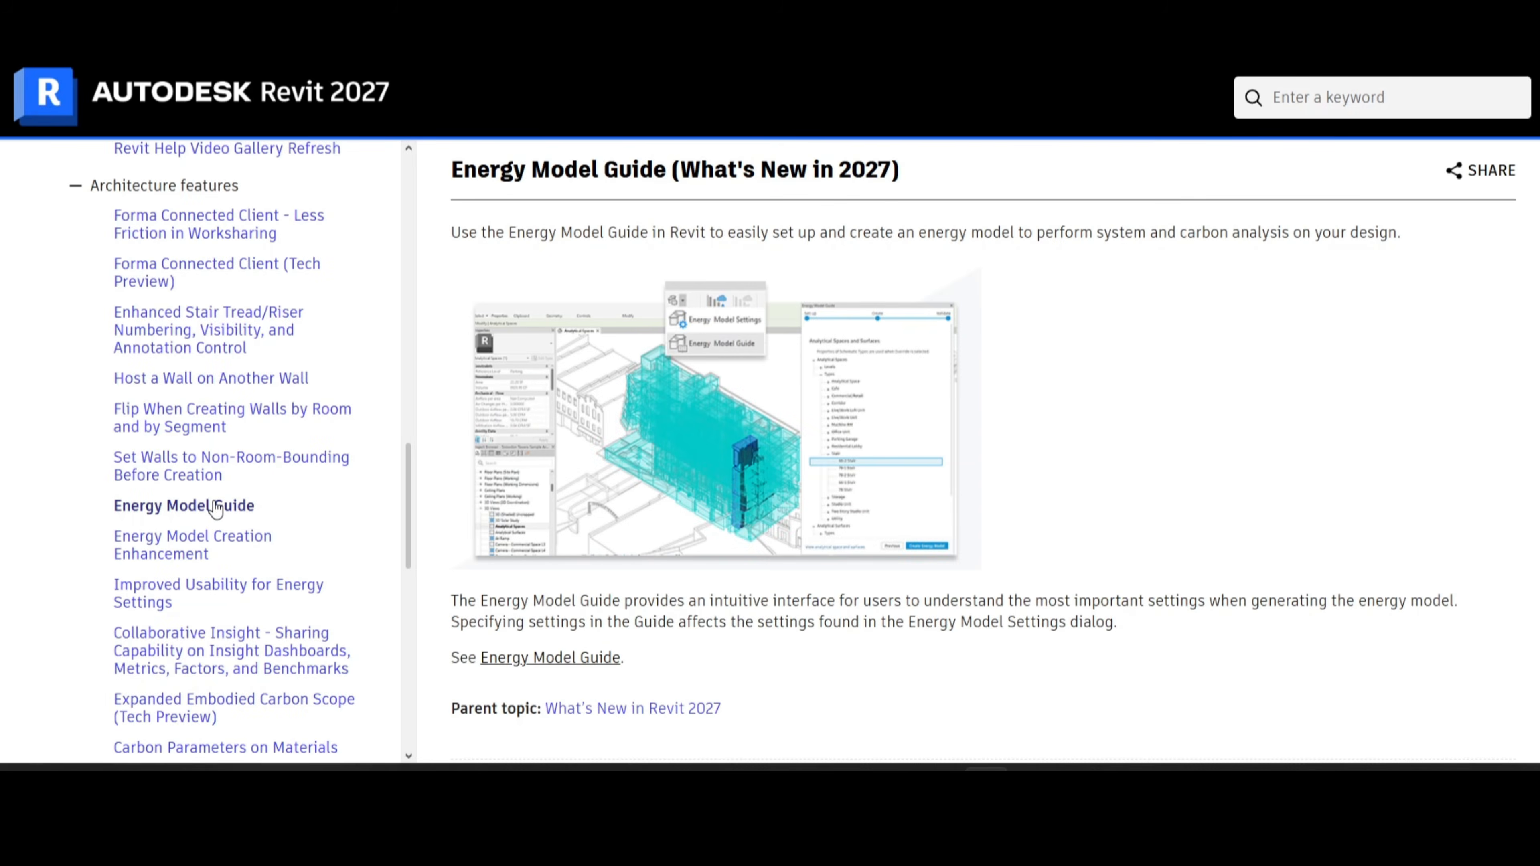
click(204, 563)
scroll(204, 563, down, 2)
click(193, 496)
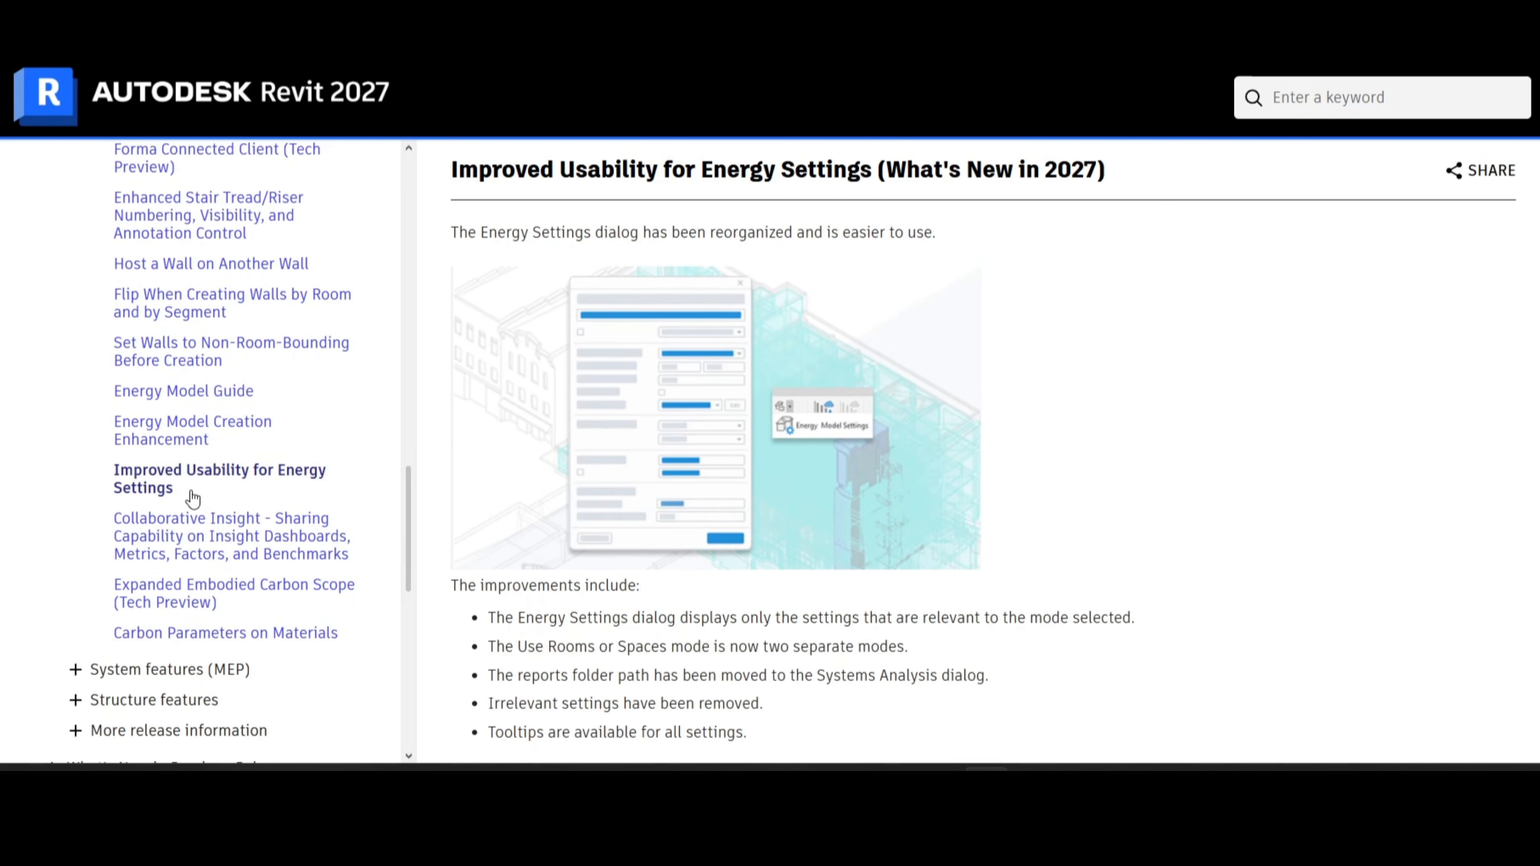
Step: Read the Collaborative Insight and Expanded Embodied Carbon Scope topics, and expand the System features (MEP) group
click(196, 527)
click(218, 600)
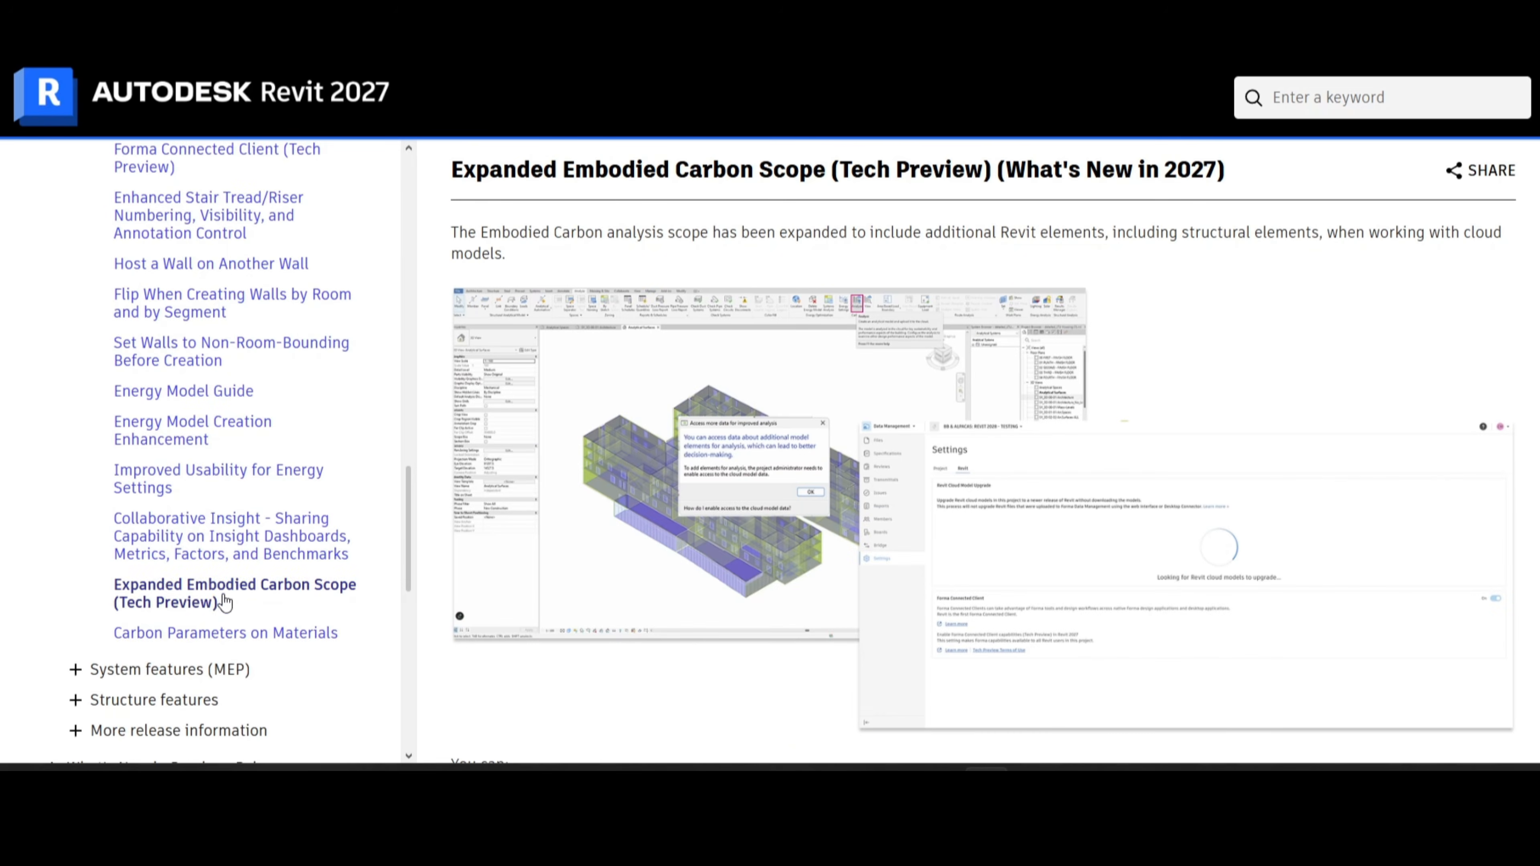
click(75, 669)
scroll(75, 674, down, 6)
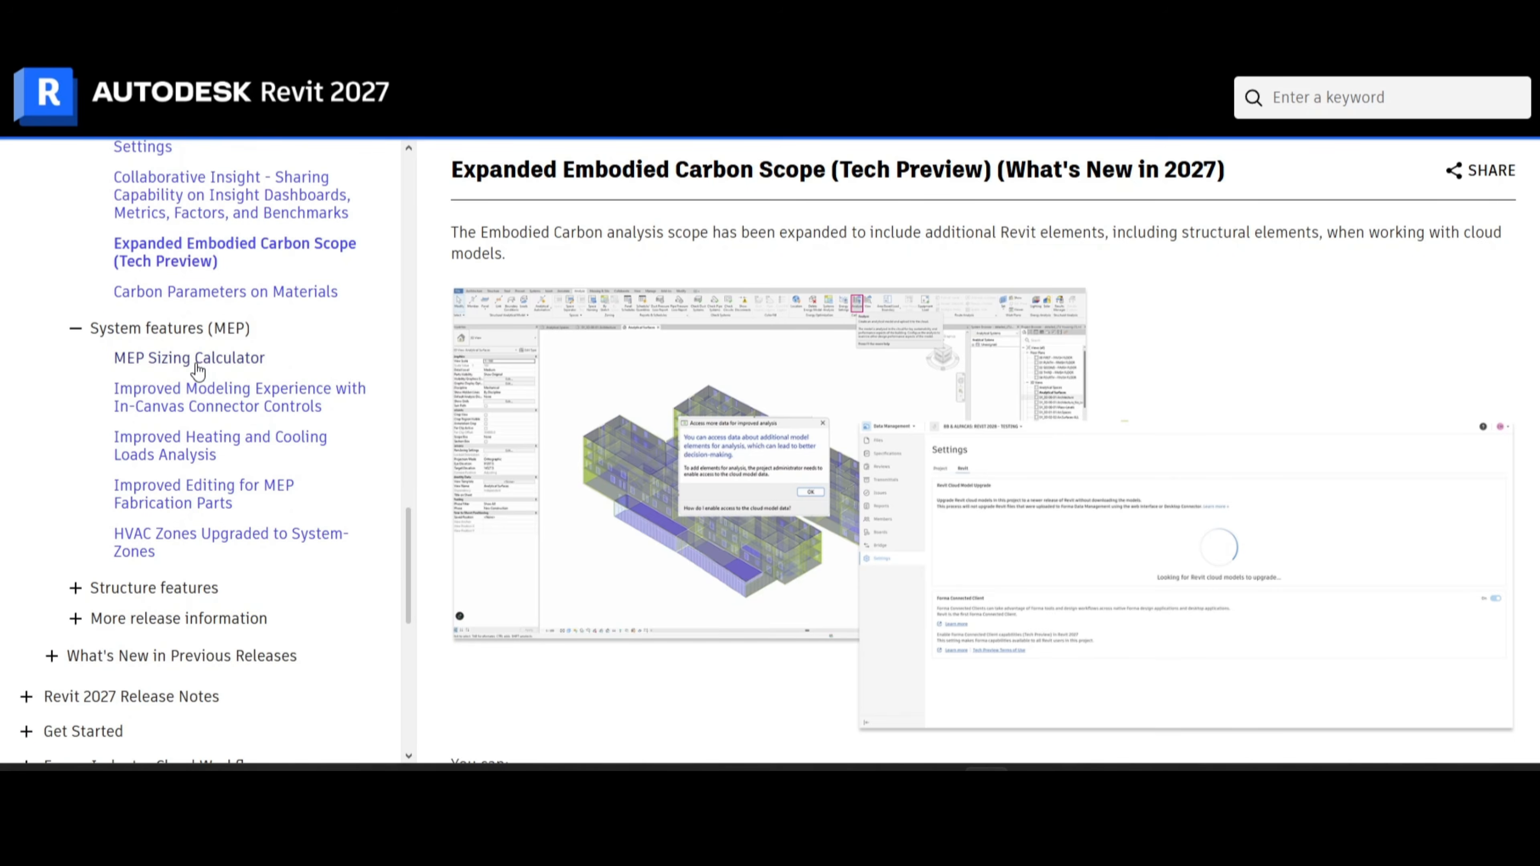
Step: Read the Revit MEP Sizing Calculator topic and the Clash Detective Improvements topic in the Navisworks 2027 help
click(204, 364)
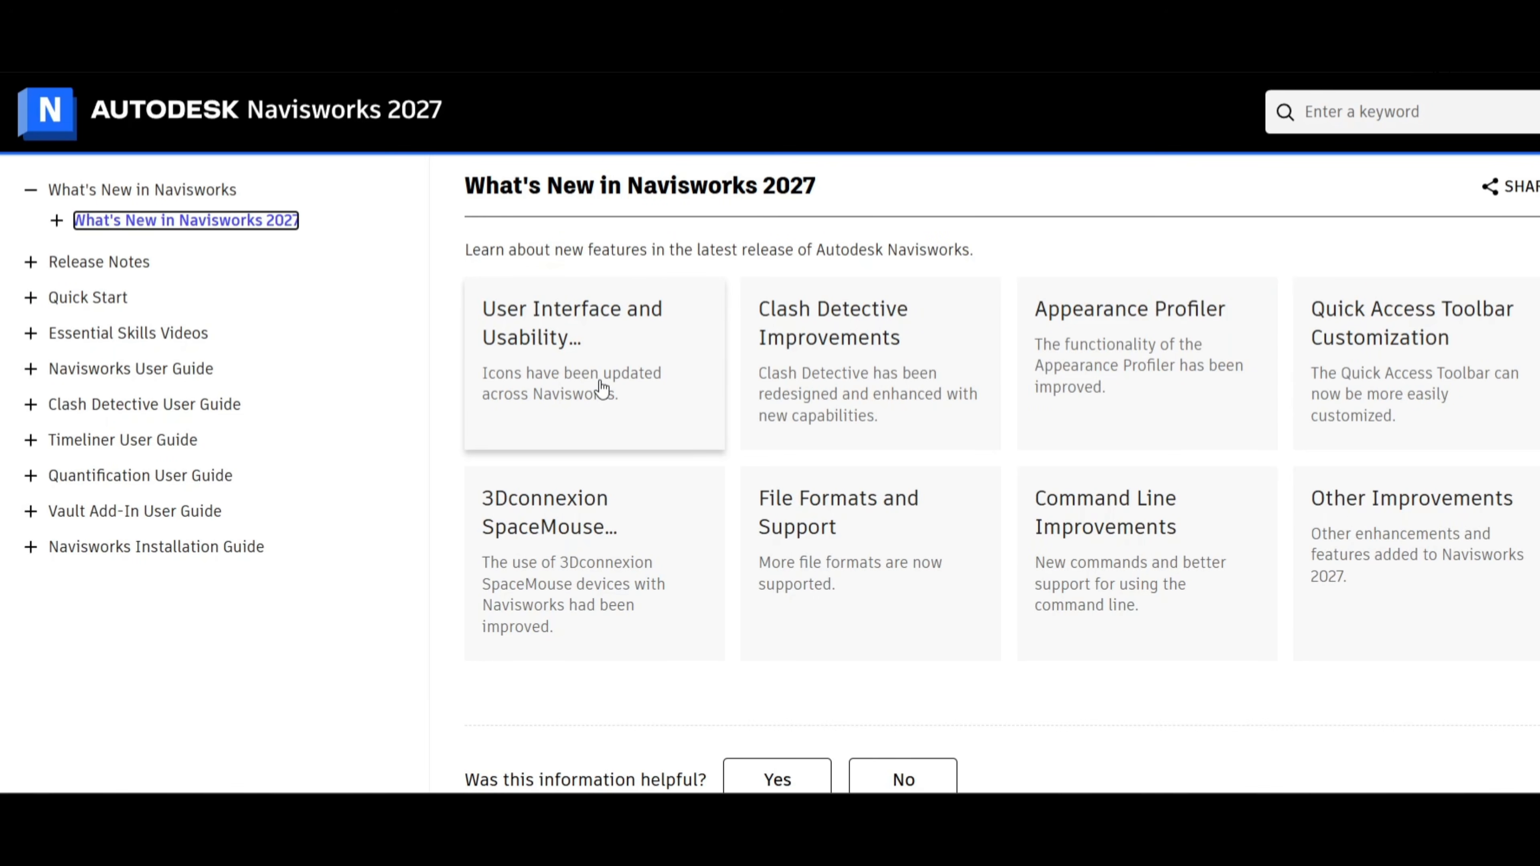
click(838, 358)
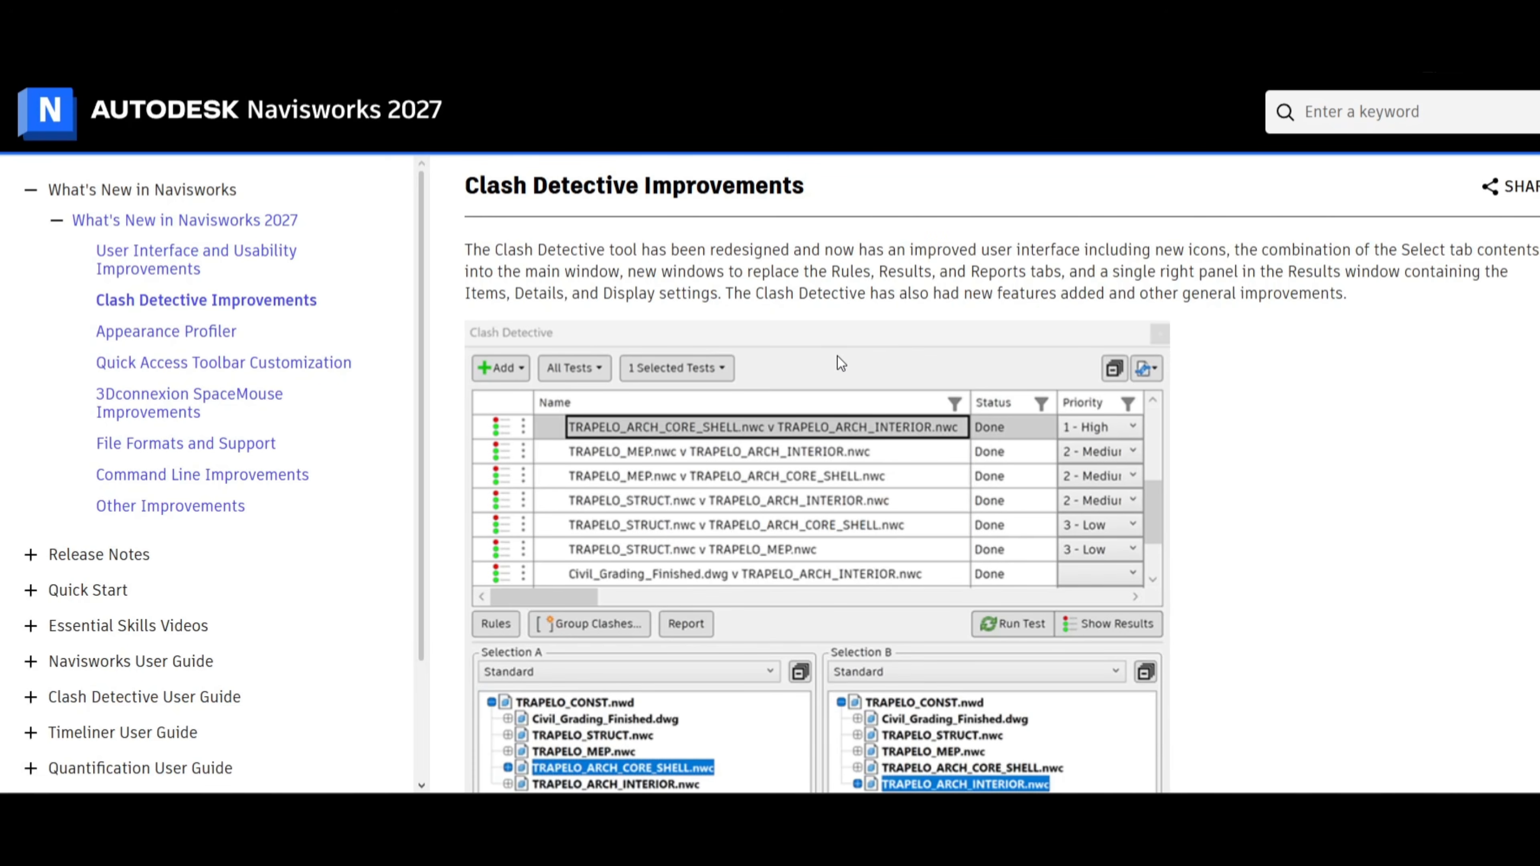
drag(714, 251, 1248, 273)
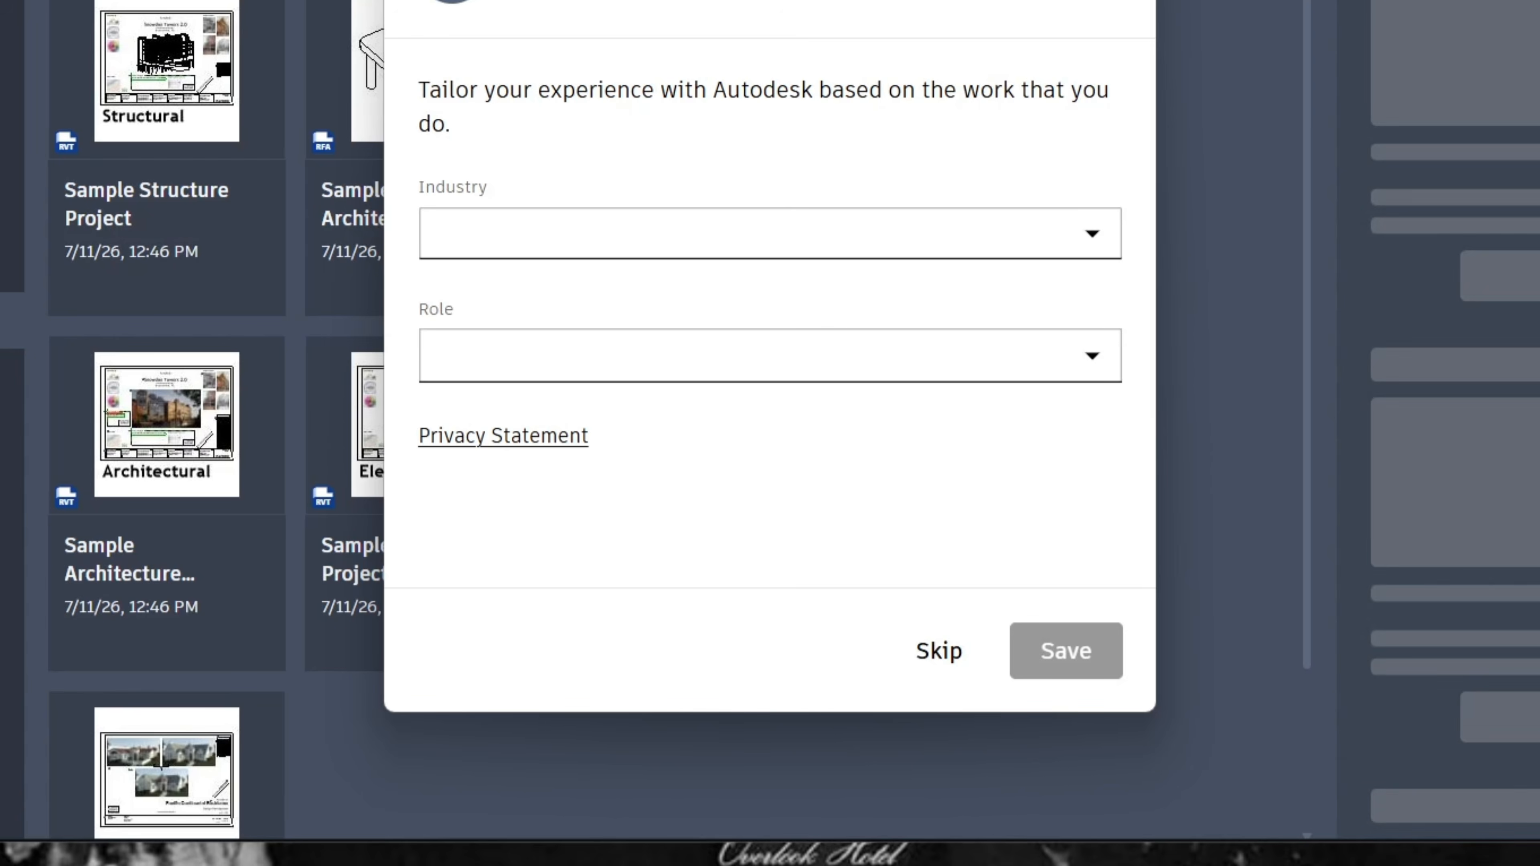
Step: In Revit's experience-tailoring form, set the industry to Architecture and Structural engineering
click(846, 247)
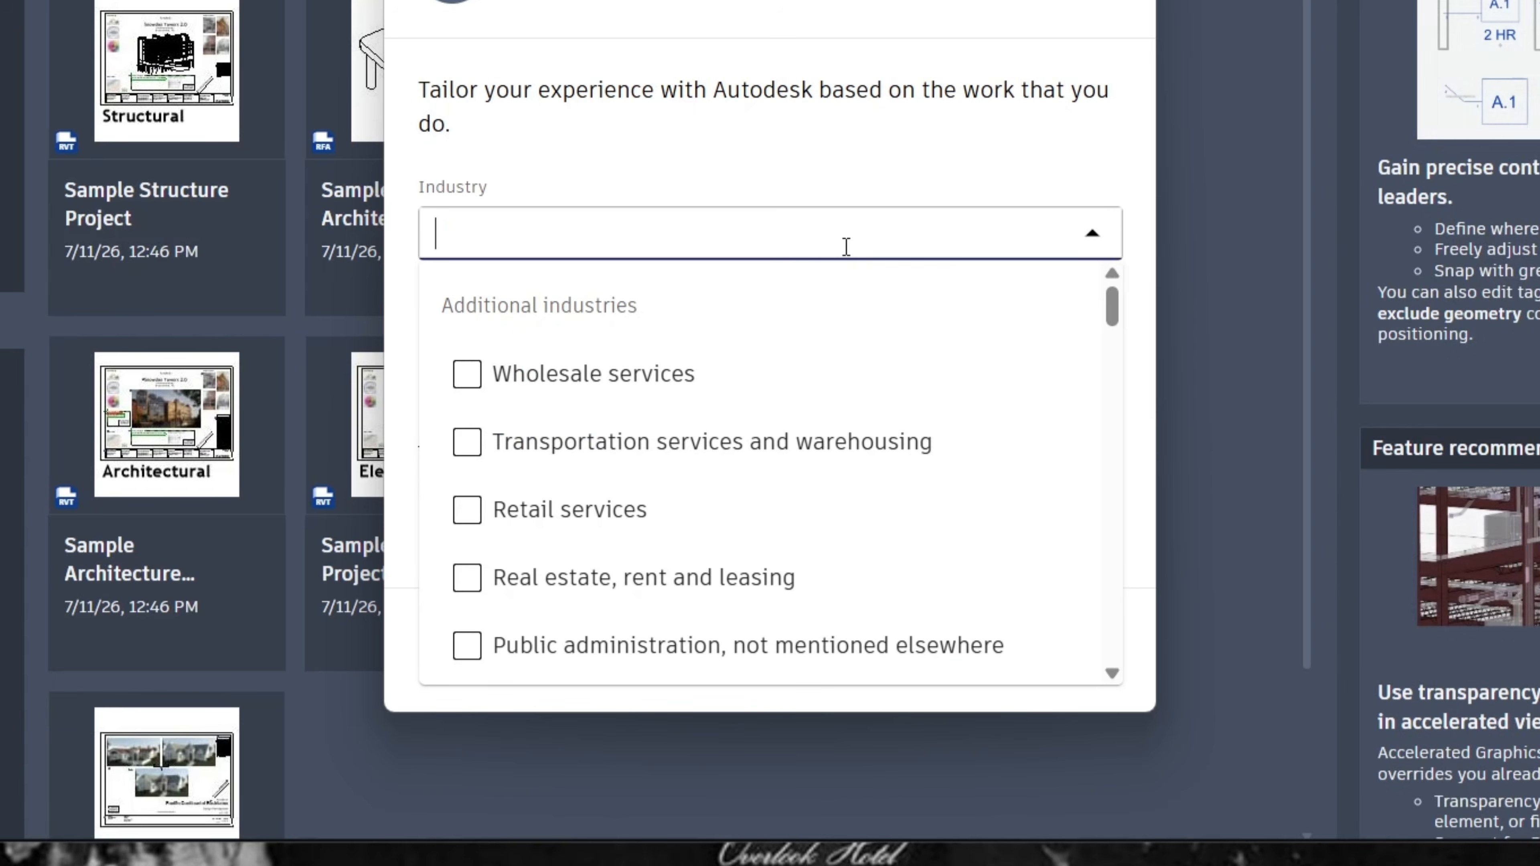
click(846, 247)
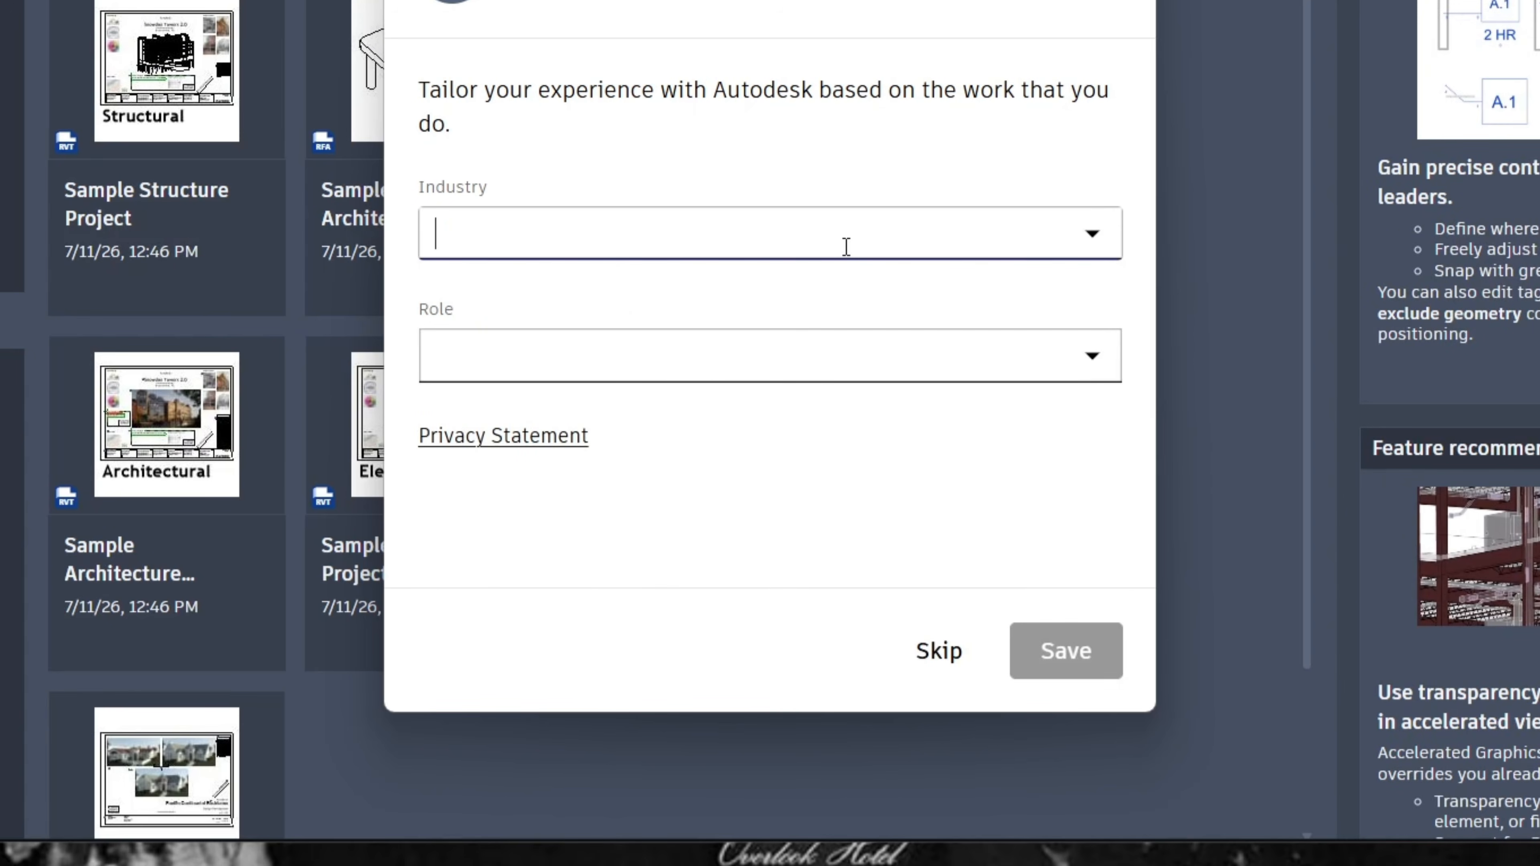
text(arc)
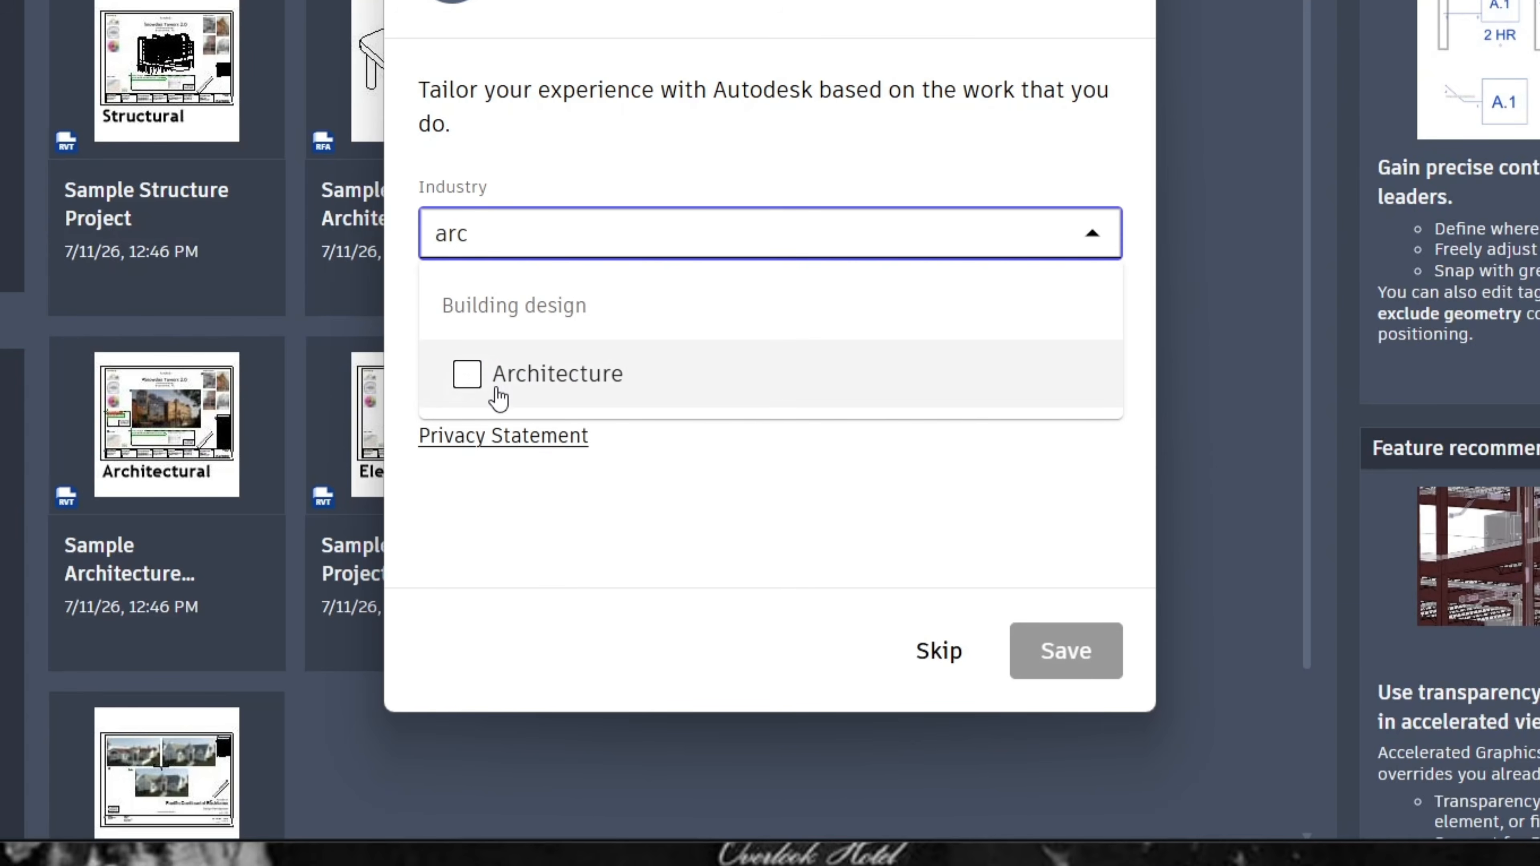
click(477, 381)
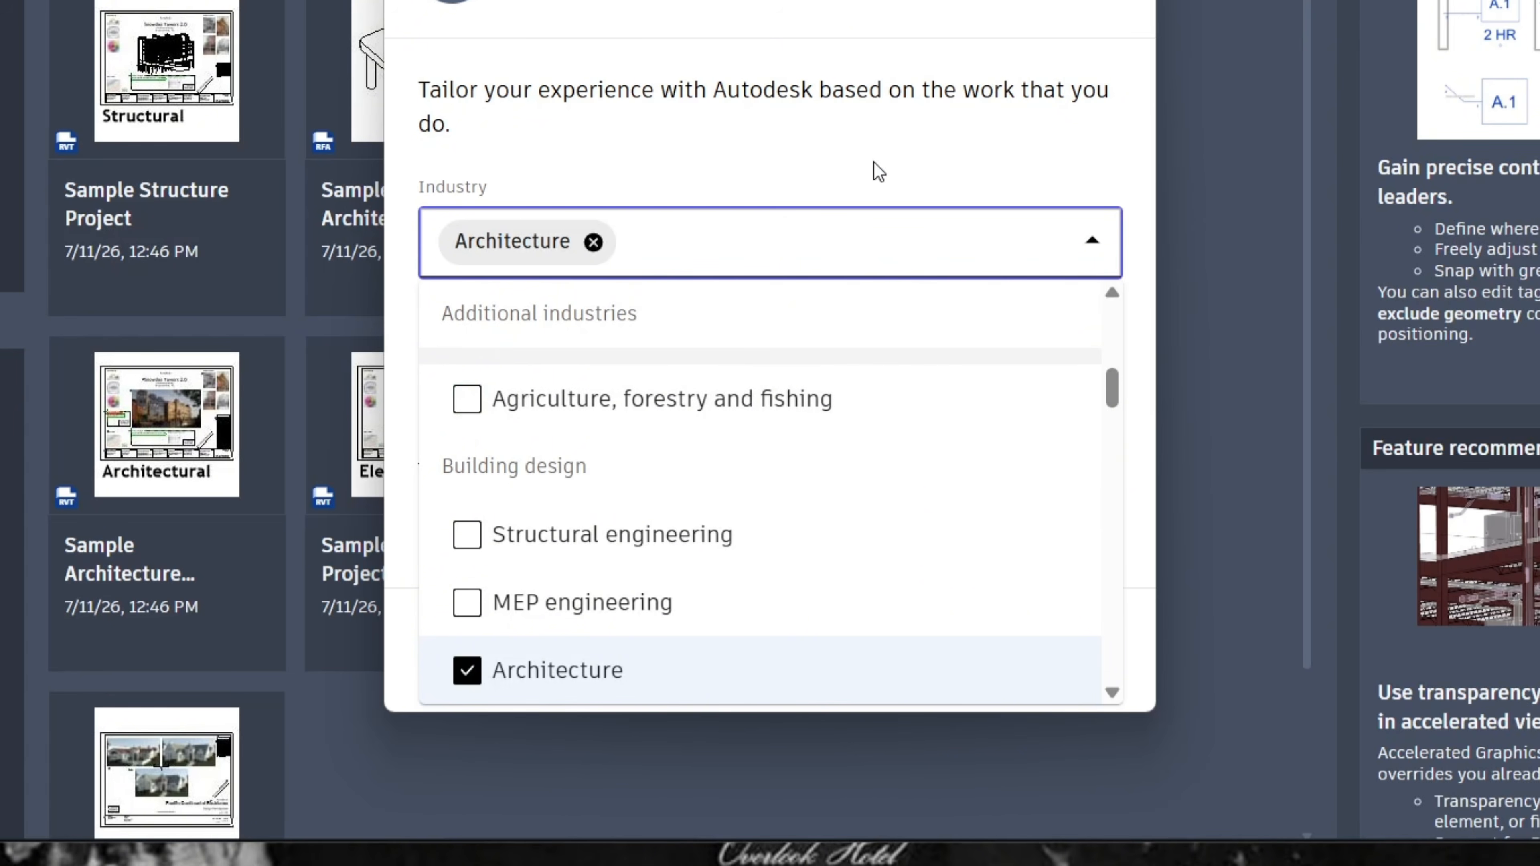
click(465, 536)
click(957, 165)
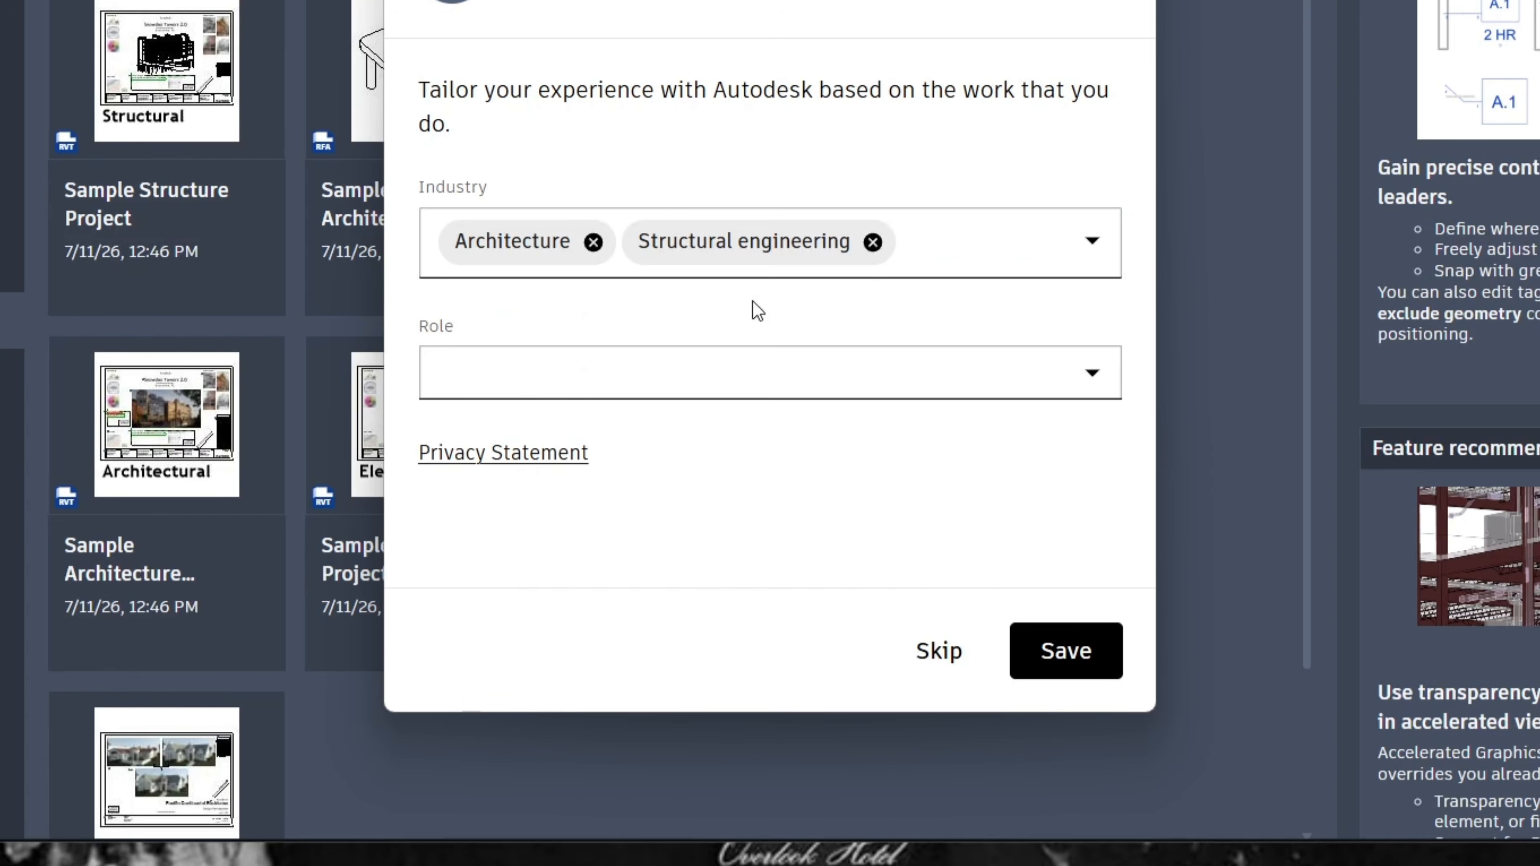
Step: Filter the role choices by "s" and save the experience-tailoring form
click(736, 370)
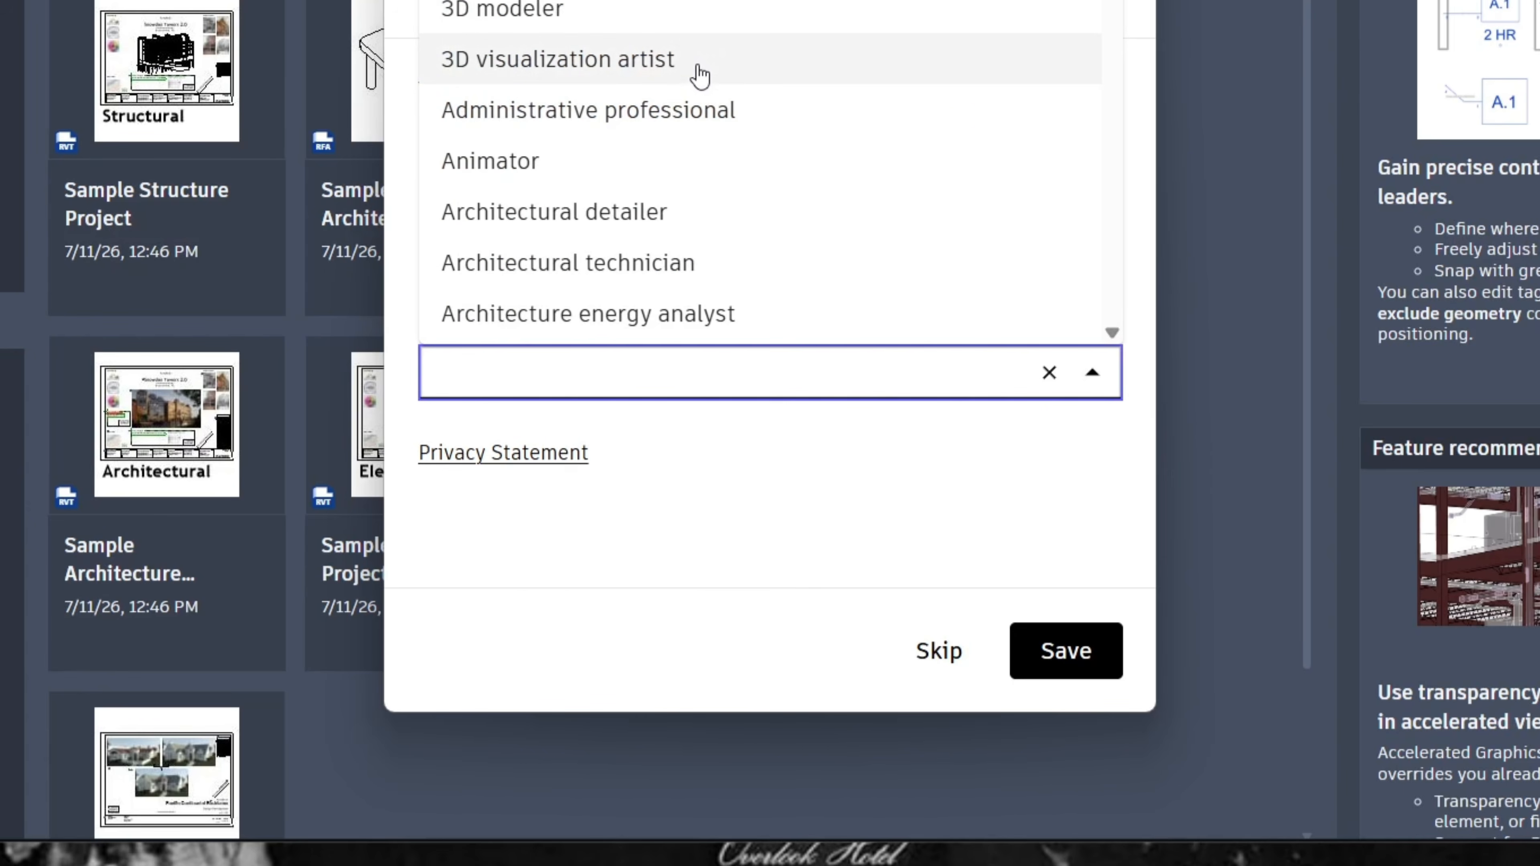
scroll(704, 79, down, 5)
text(s)
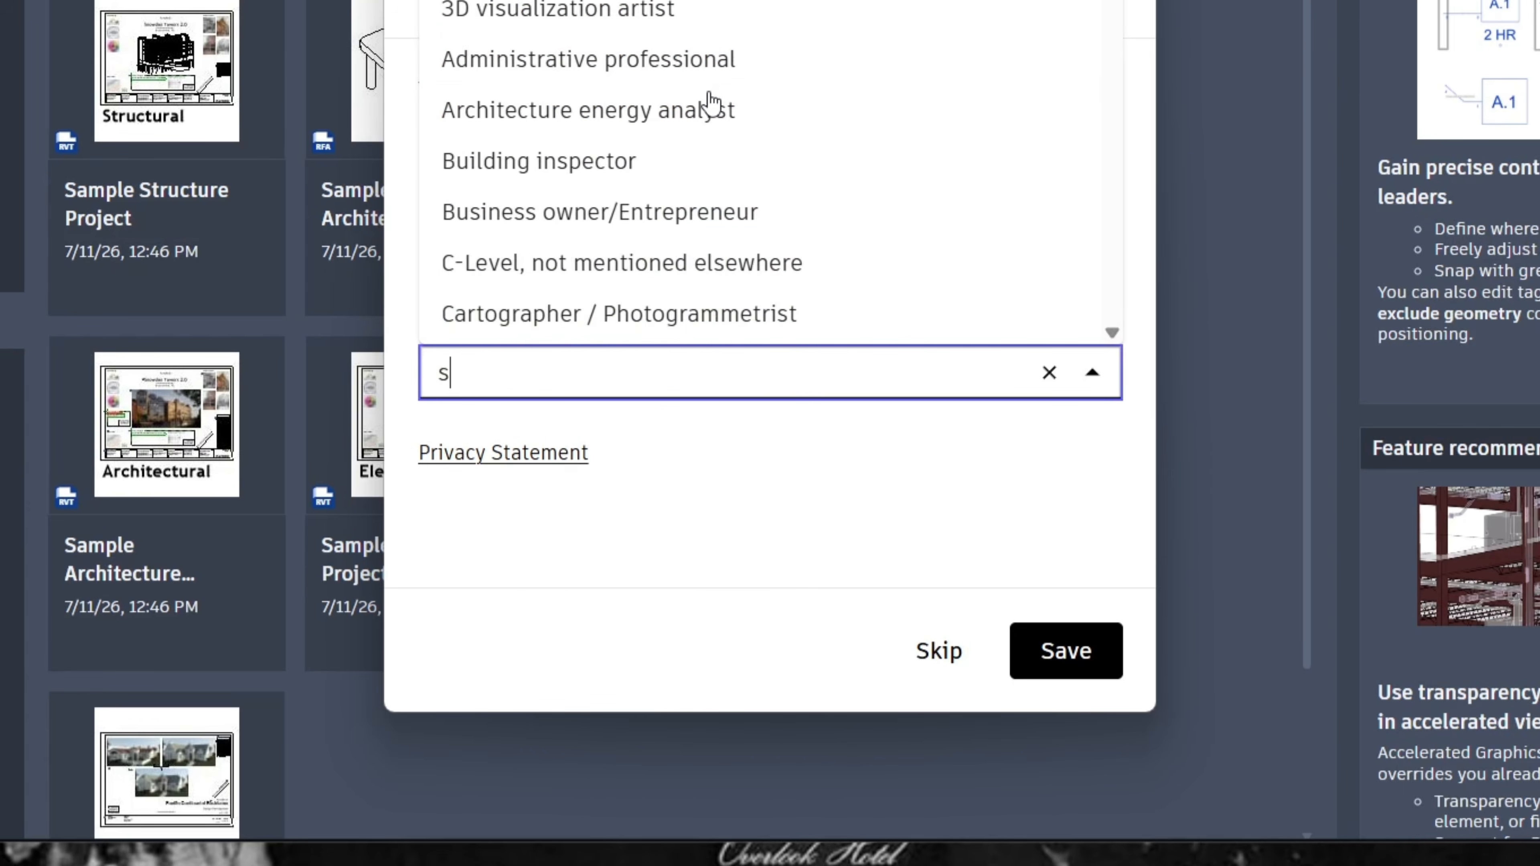
click(1066, 651)
click(1066, 655)
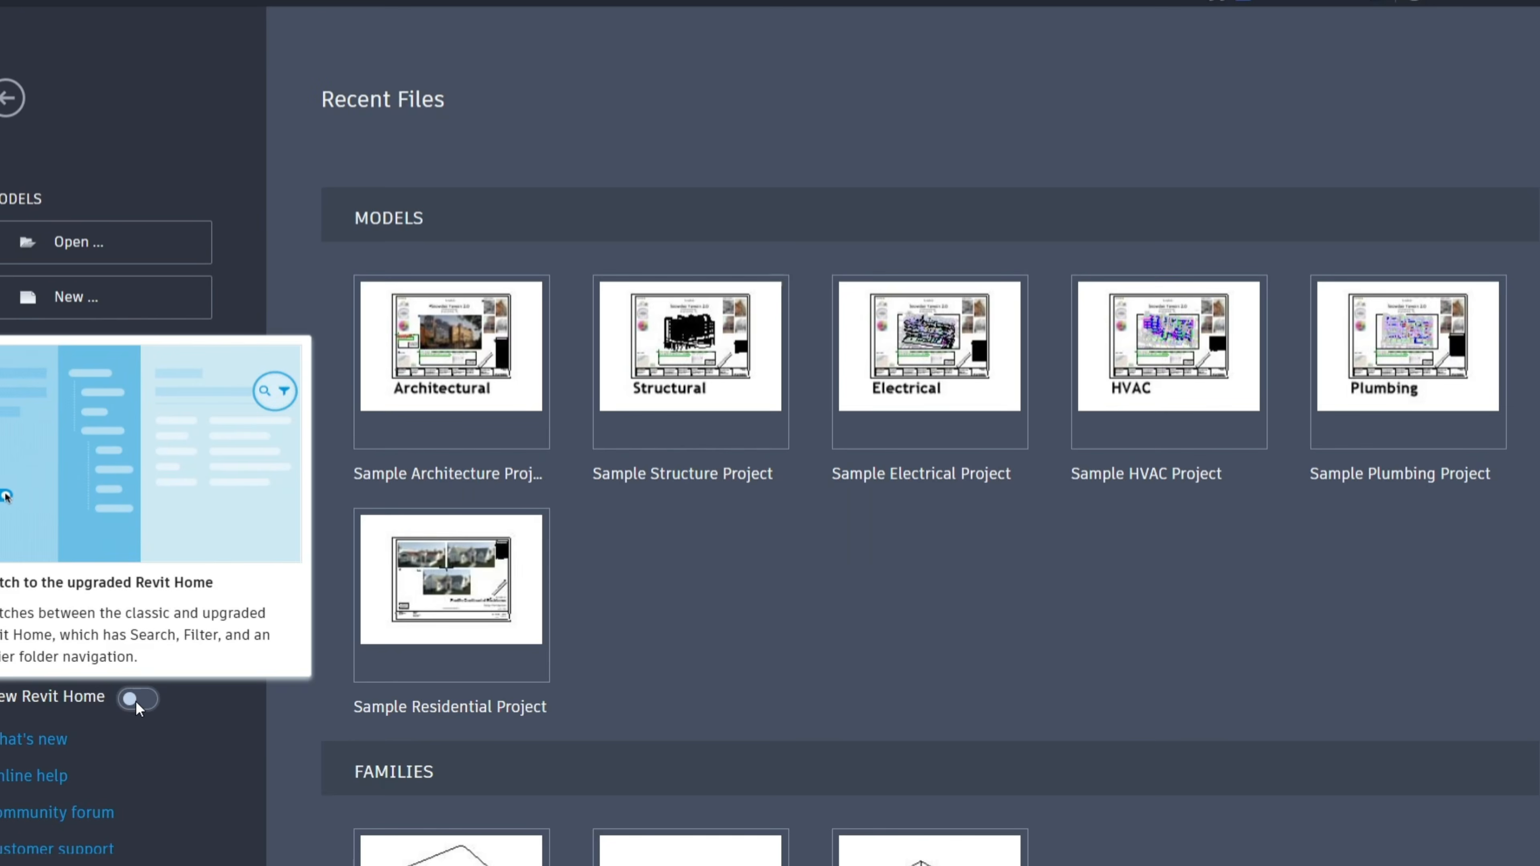
Step: Switch to the new Revit Home and show the recent files as a list and again as thumbnails
click(136, 703)
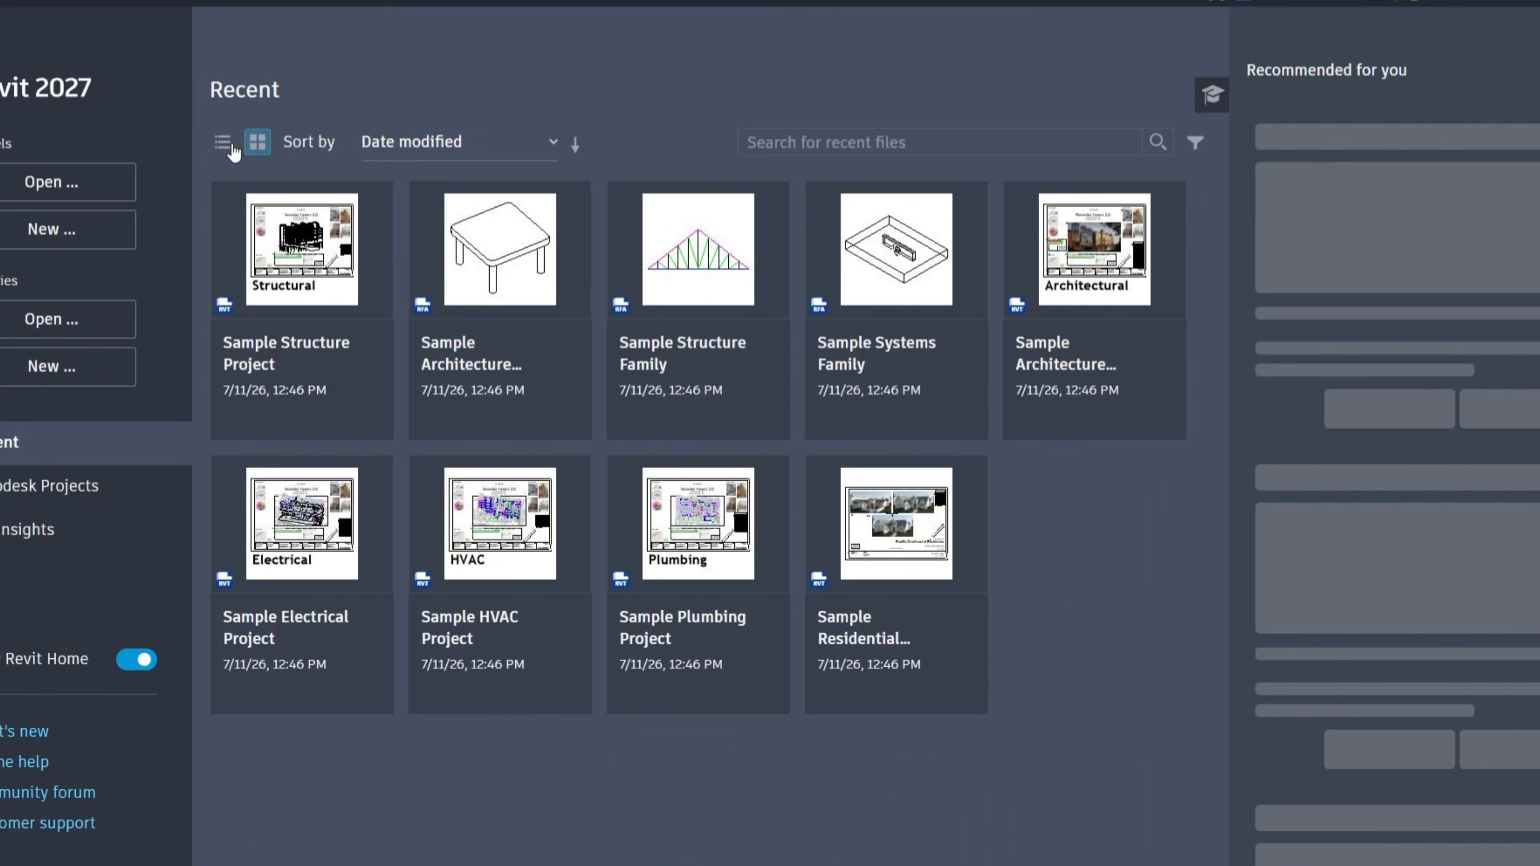
click(229, 143)
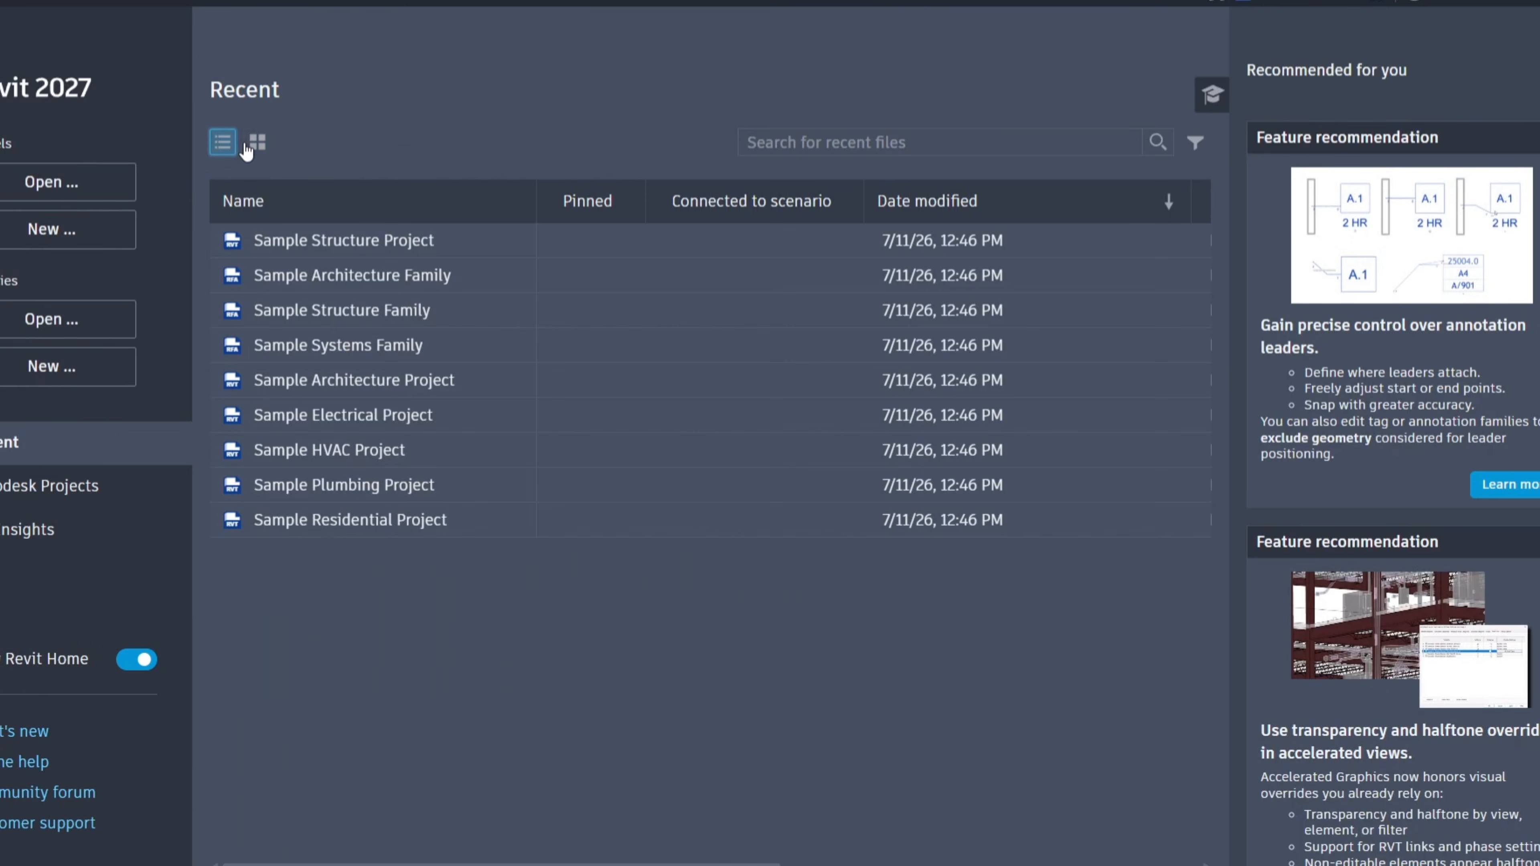
click(258, 141)
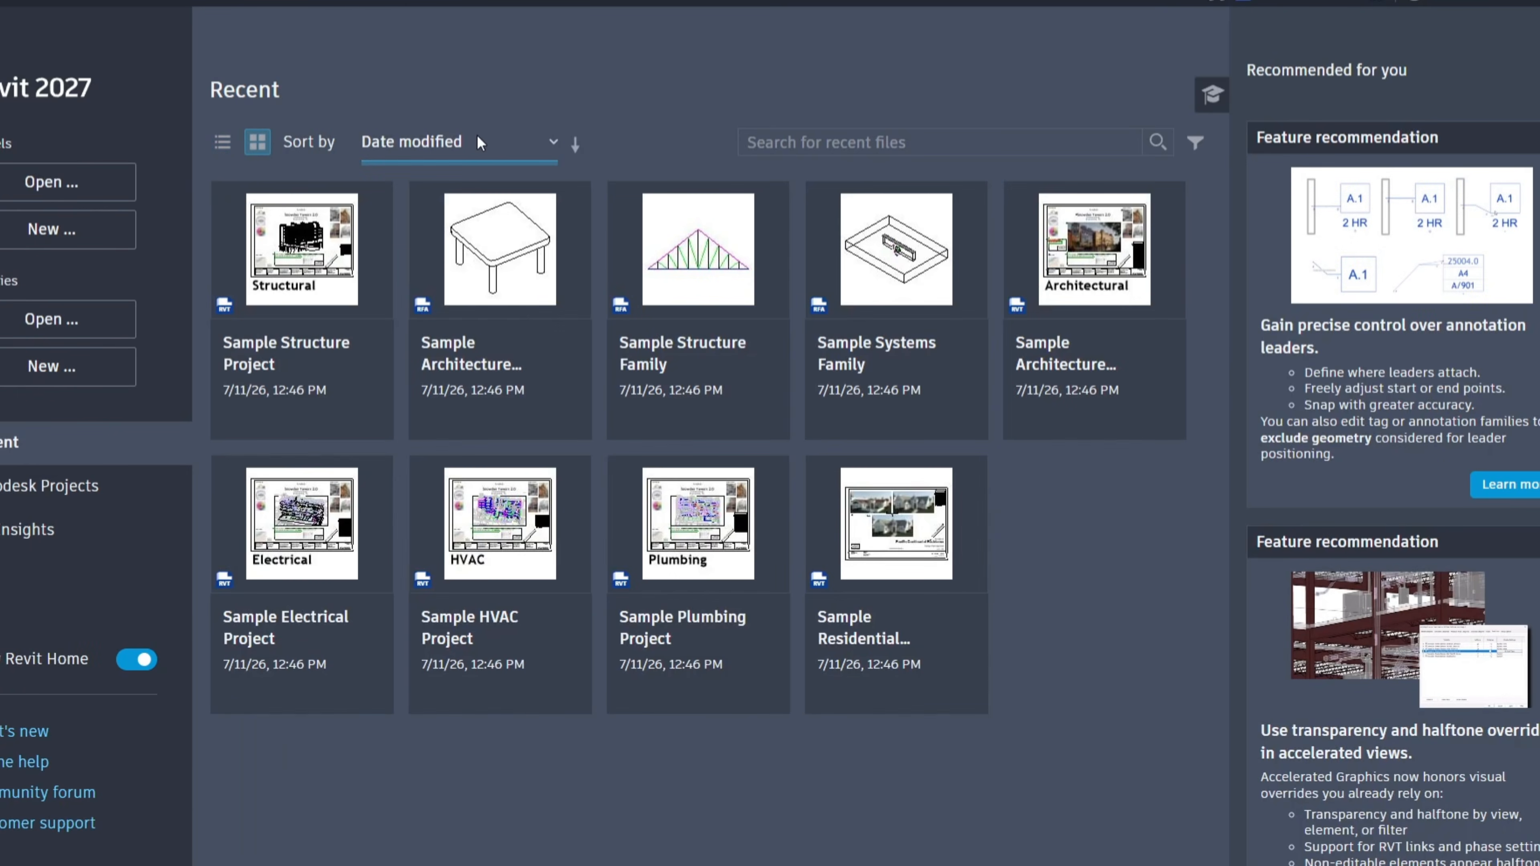
Step: Examine the sorting choices for the recent files and their filter options by date modified and type
click(553, 144)
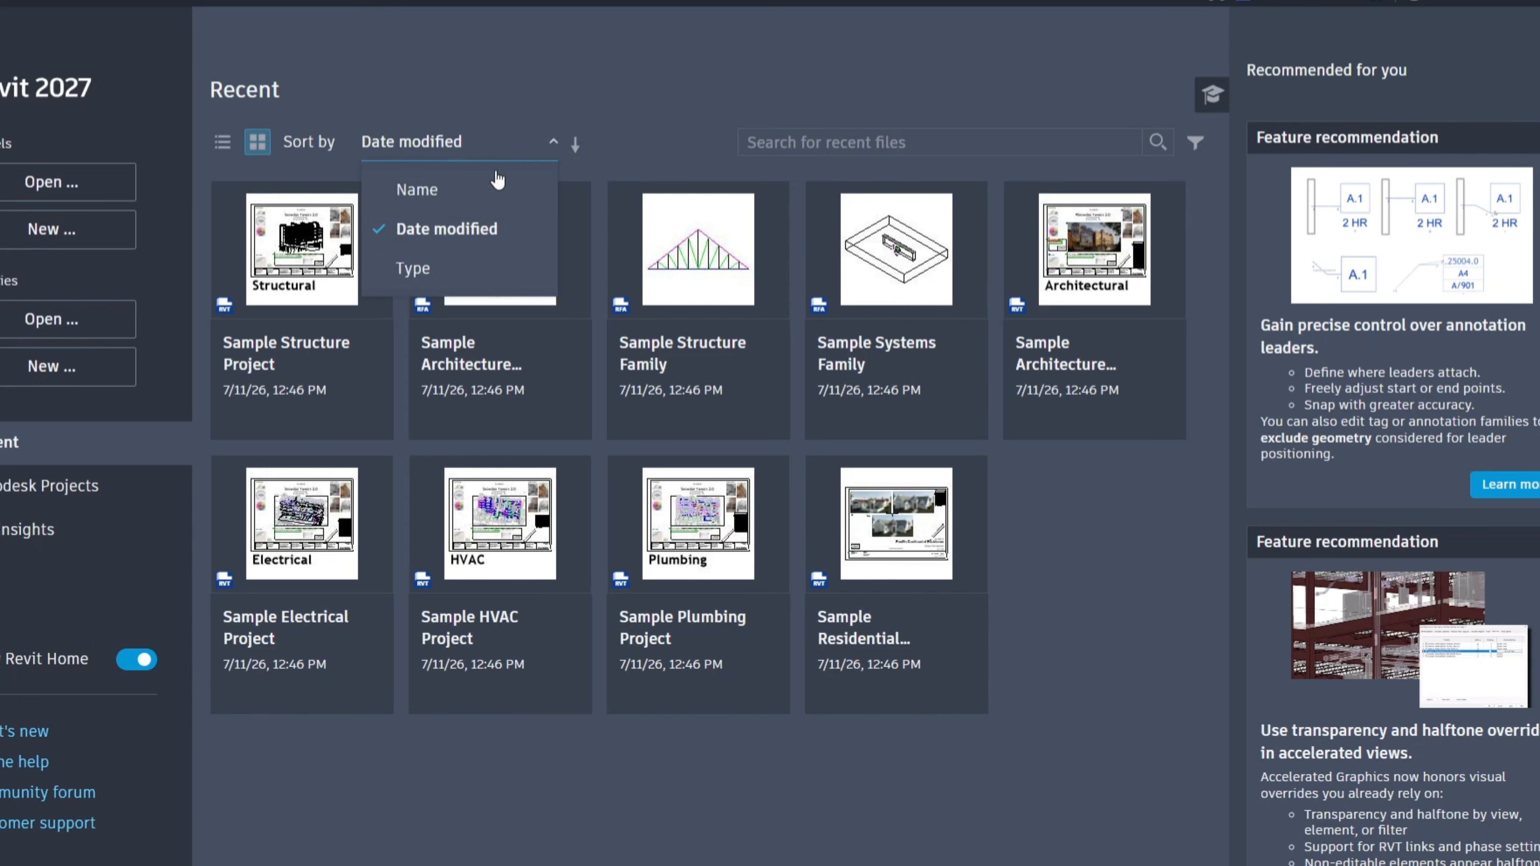
click(629, 110)
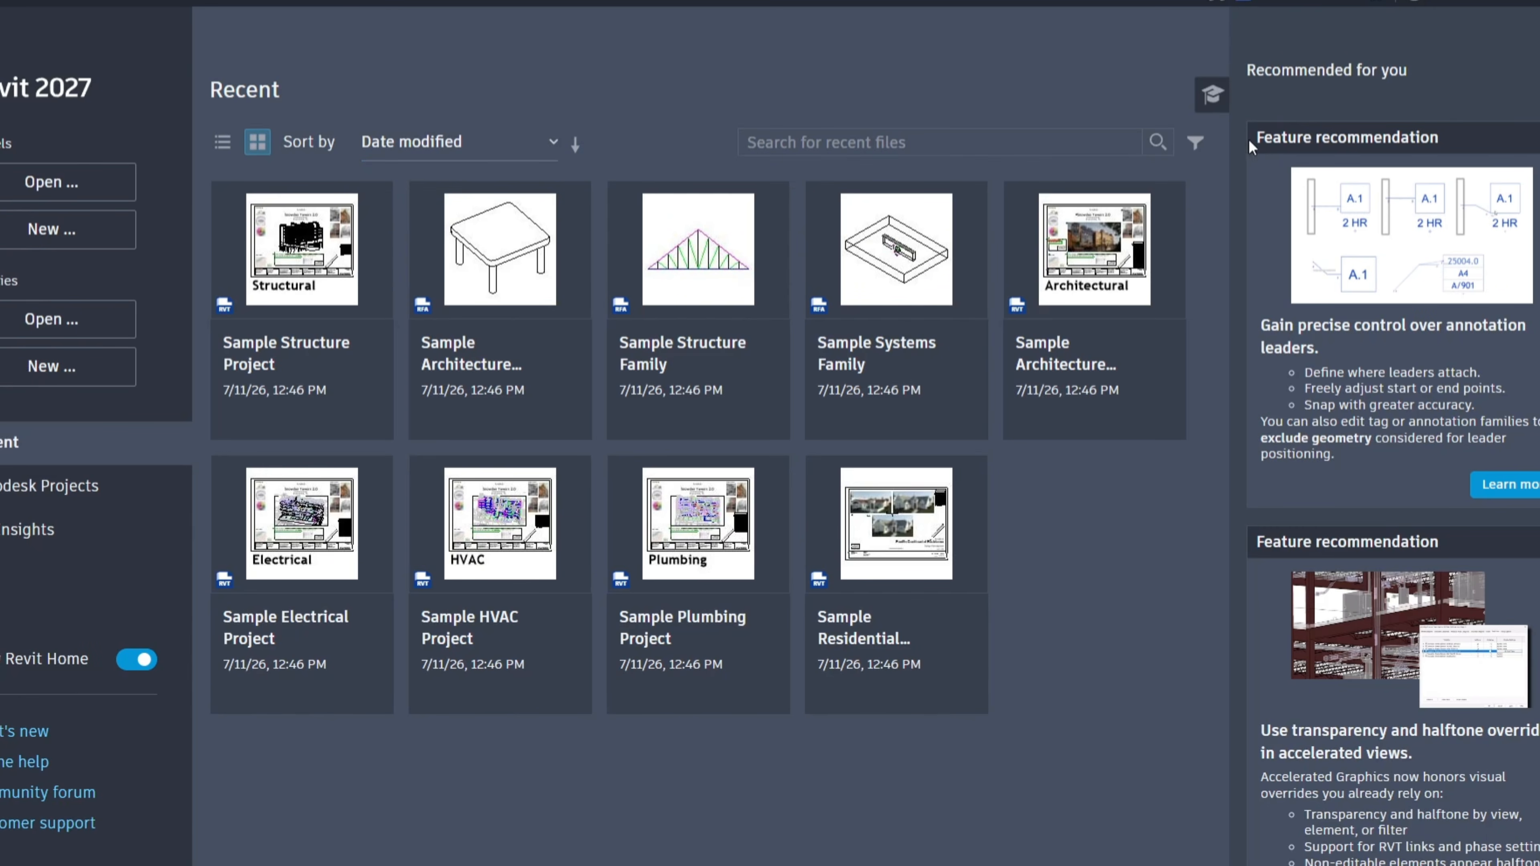
click(1192, 146)
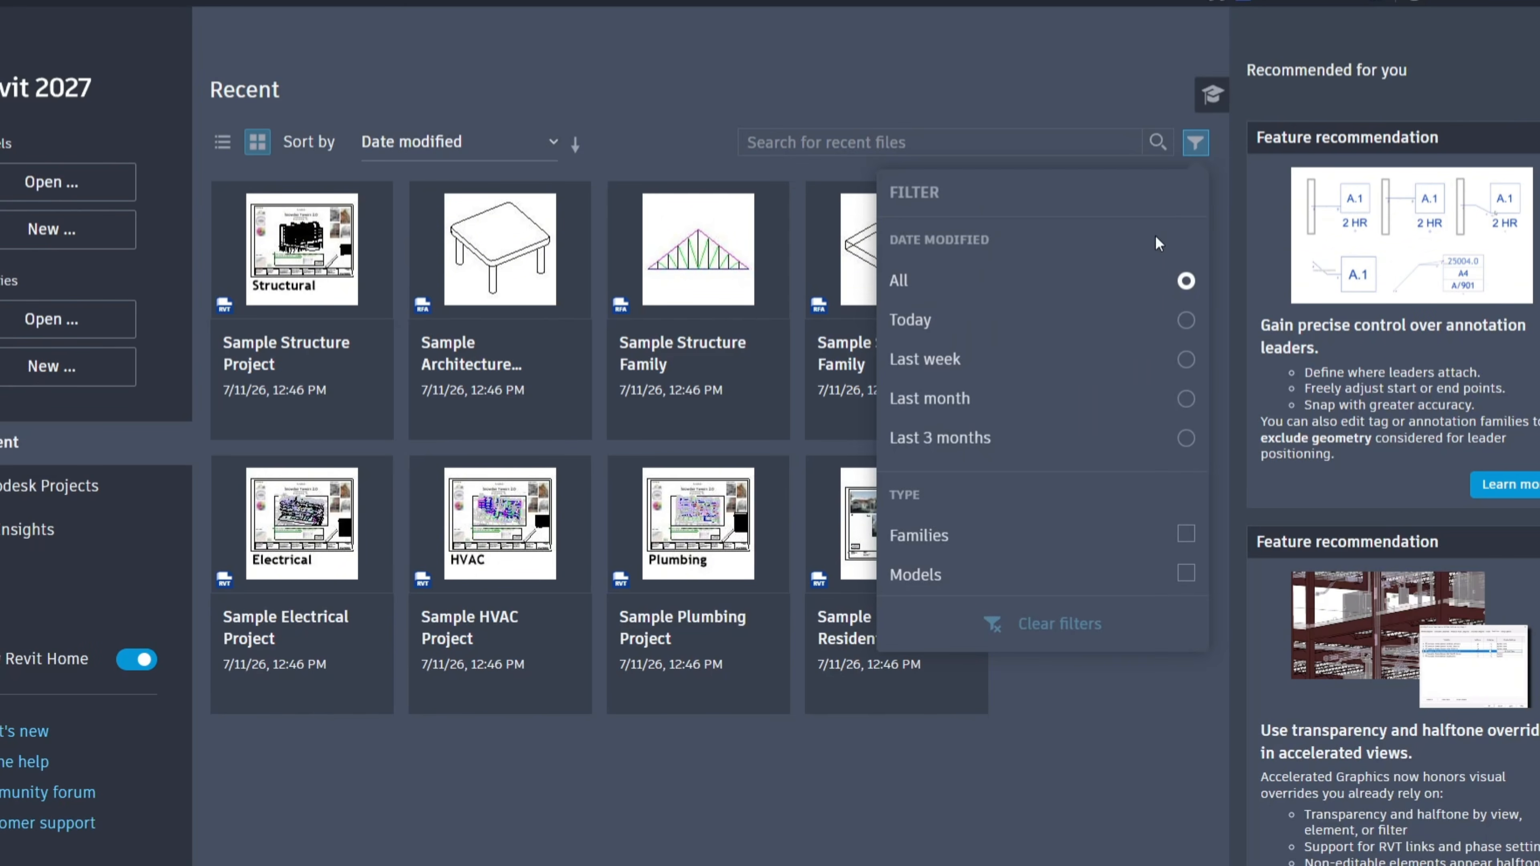